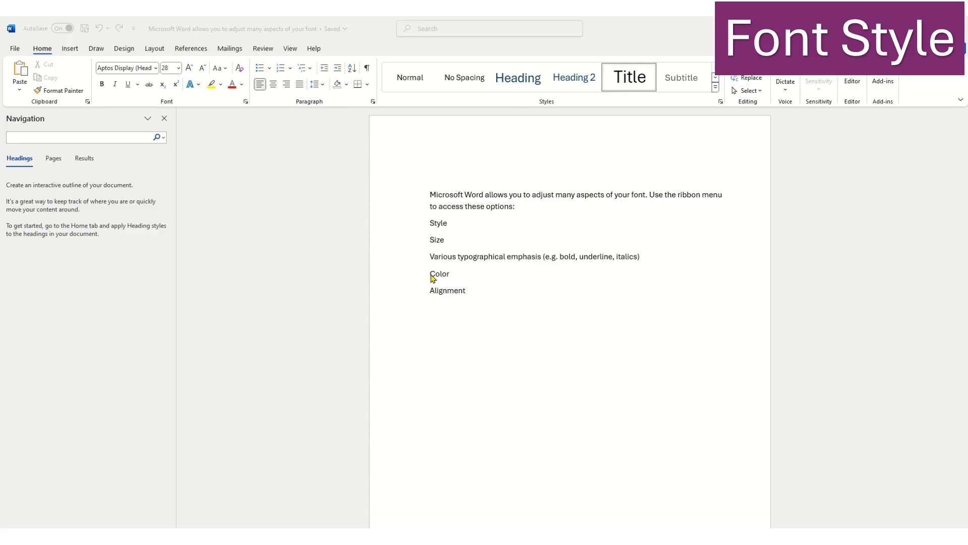
# Add the title "Microsoft Font Styles" on the empty title line above the introductory paragraph.
pyautogui.click(444, 171)
pyautogui.write('M')
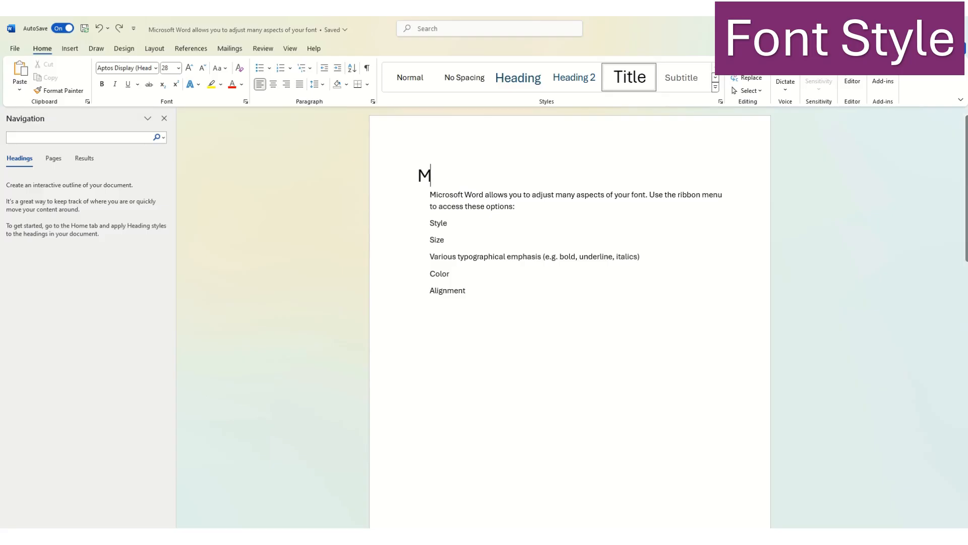
pyautogui.write('icrosof')
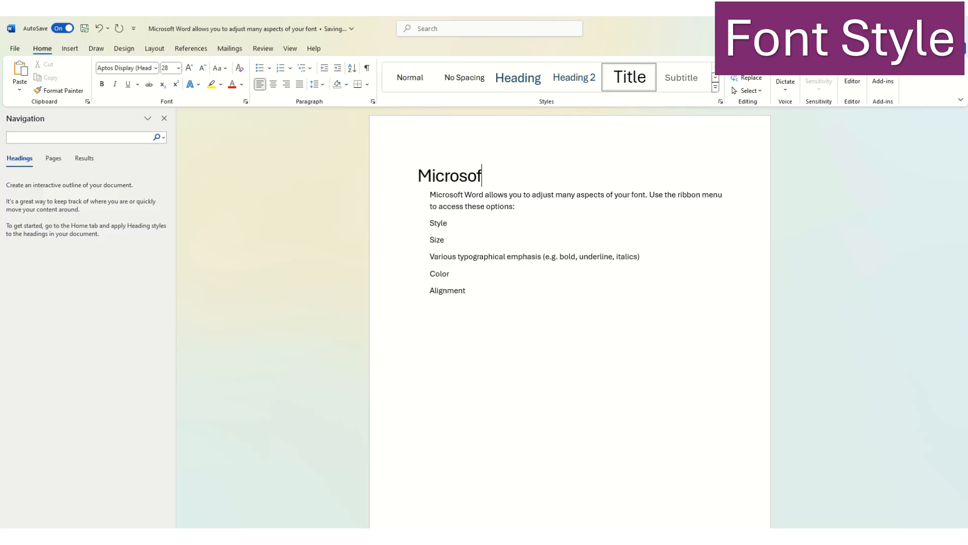
pyautogui.write('t Font Styles')
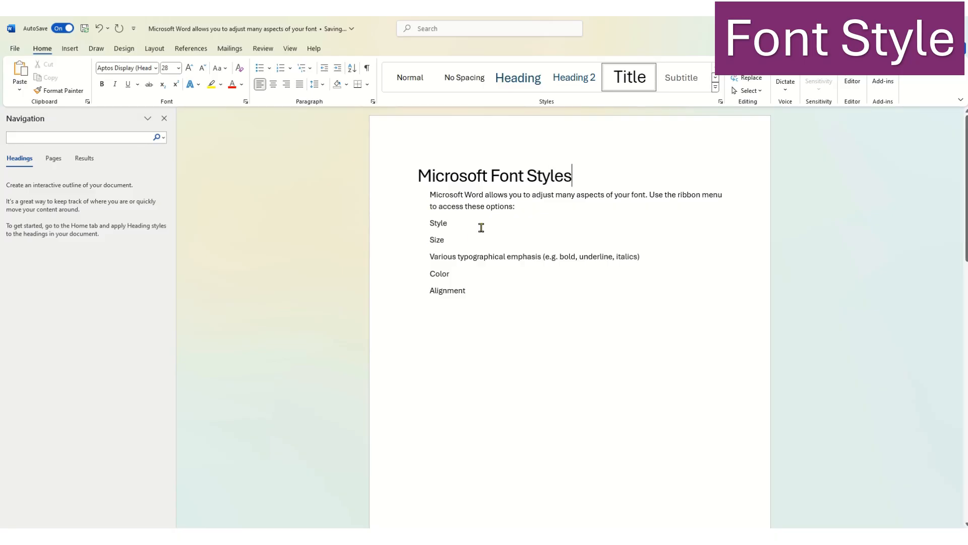
# Apply the Heading style to the whole introductory paragraph beginning "Microsoft Word allows you".
pyautogui.click(536, 203)
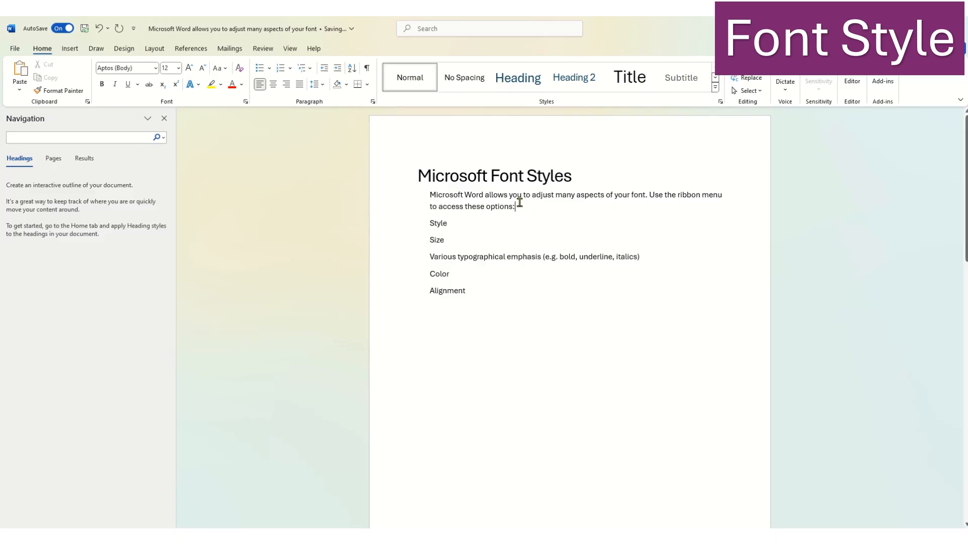
pyautogui.doubleClick(422, 197)
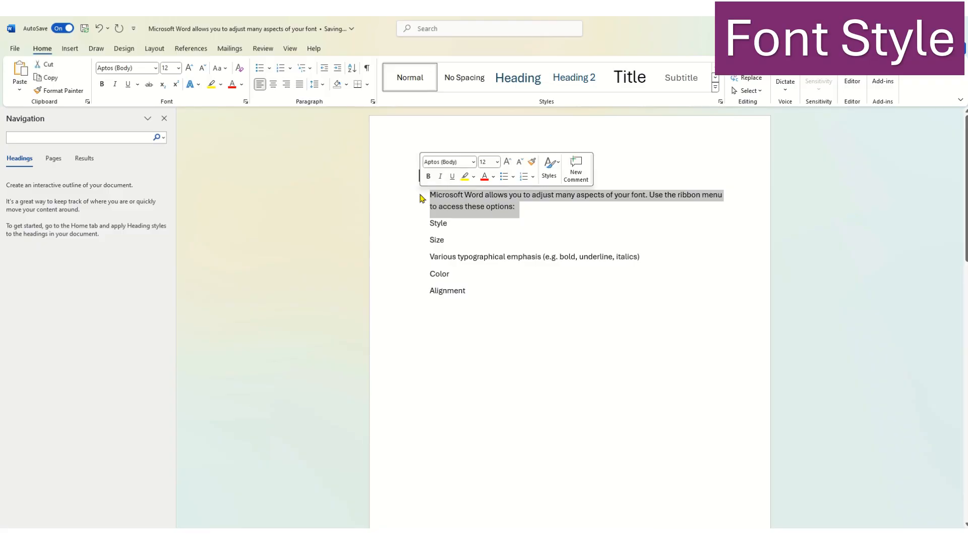
pyautogui.click(516, 79)
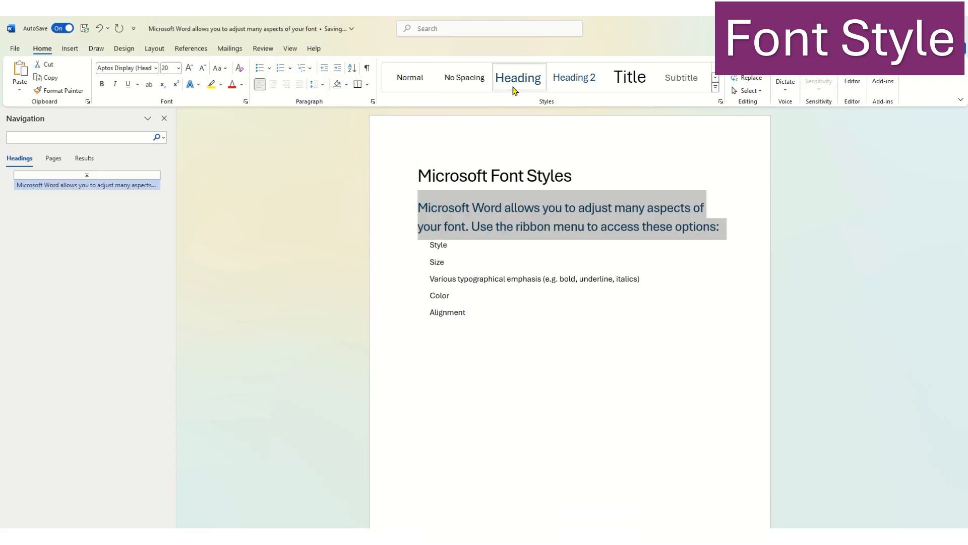
# Apply the Normal style followed by No Spacing to the five lines from "Style" to "Alignment".
pyautogui.click(484, 326)
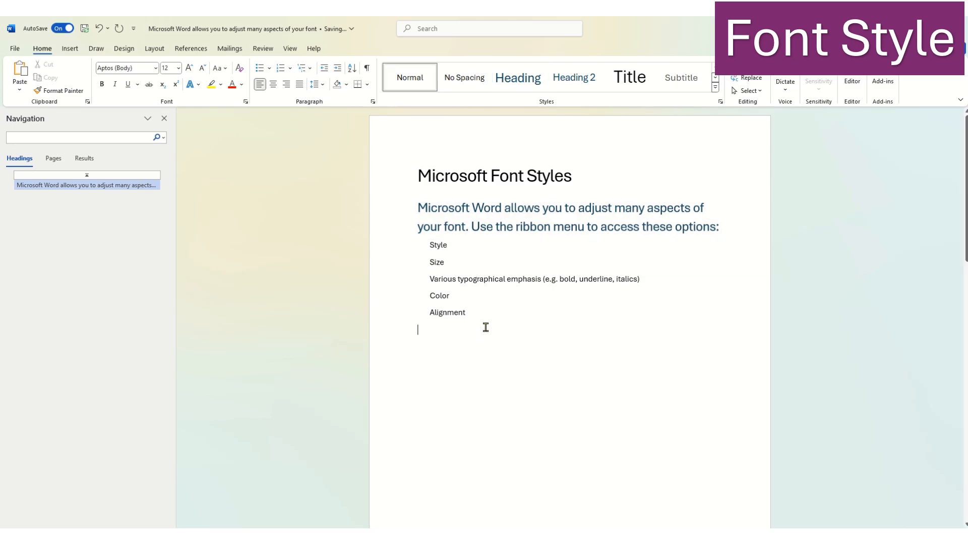
pyautogui.keyDown('shift'); pyautogui.click(415, 246); pyautogui.keyUp('shift')
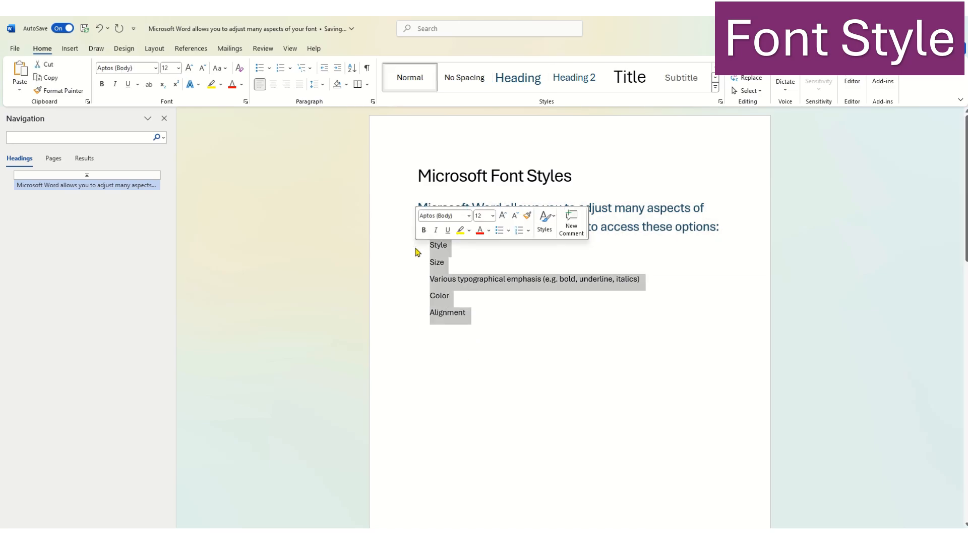
pyautogui.click(414, 93)
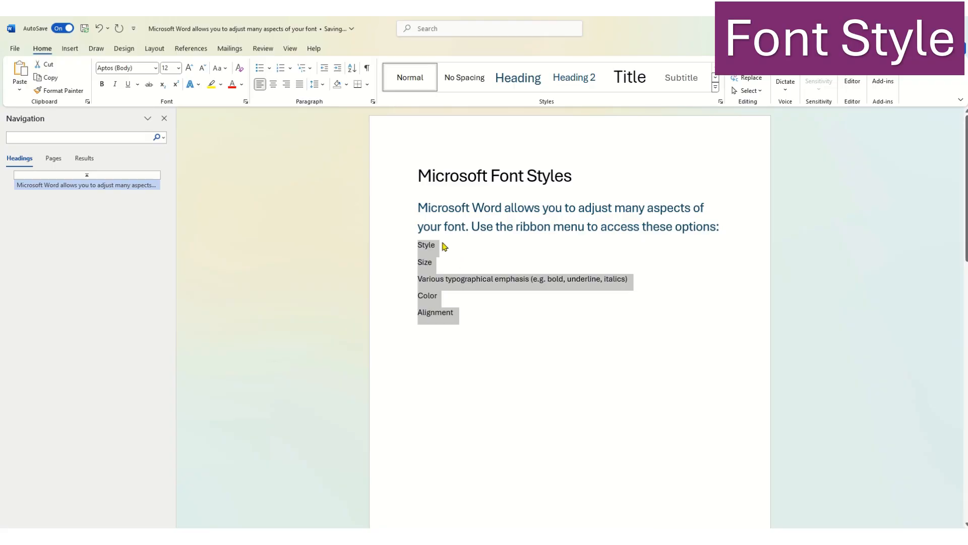
pyautogui.click(466, 81)
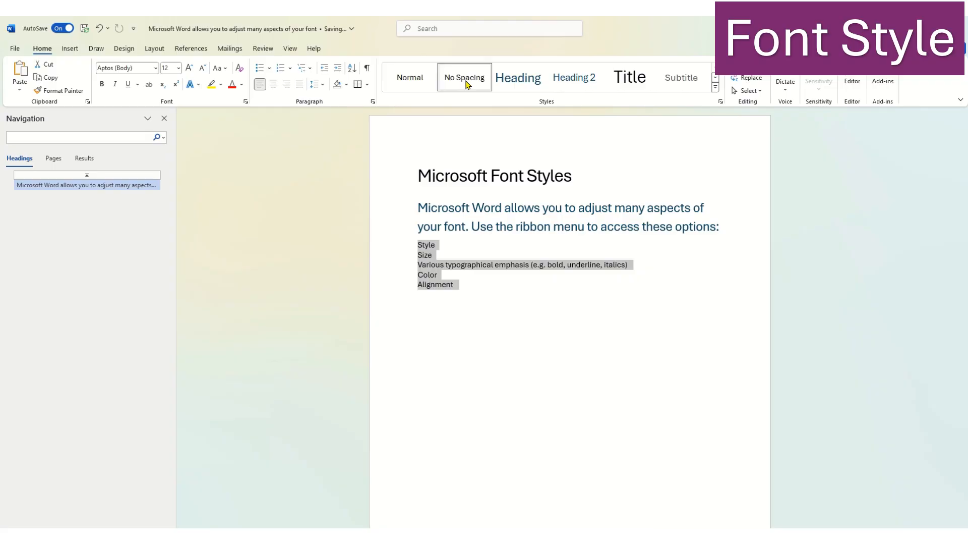
pyautogui.click(486, 318)
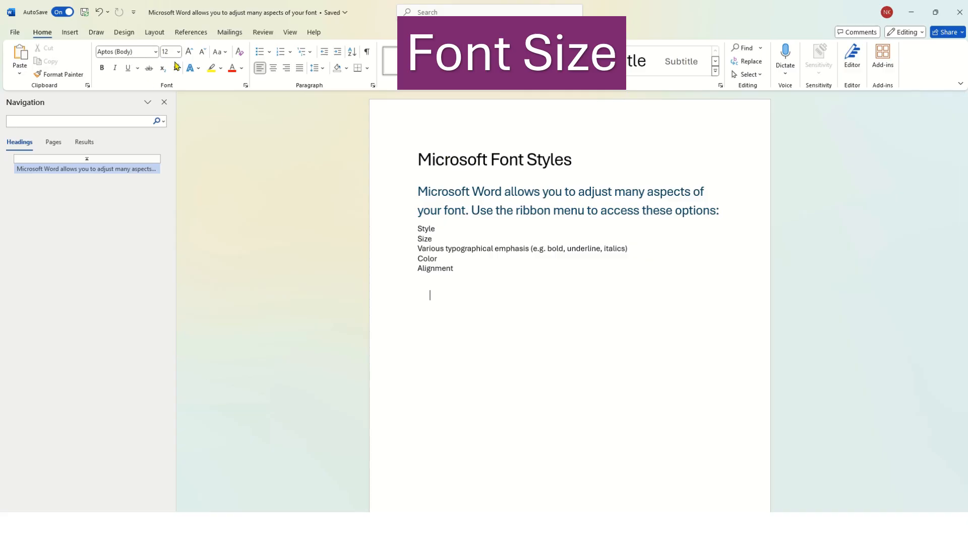
# Look through the available fonts and font sizes without changing any text.
pyautogui.click(154, 52)
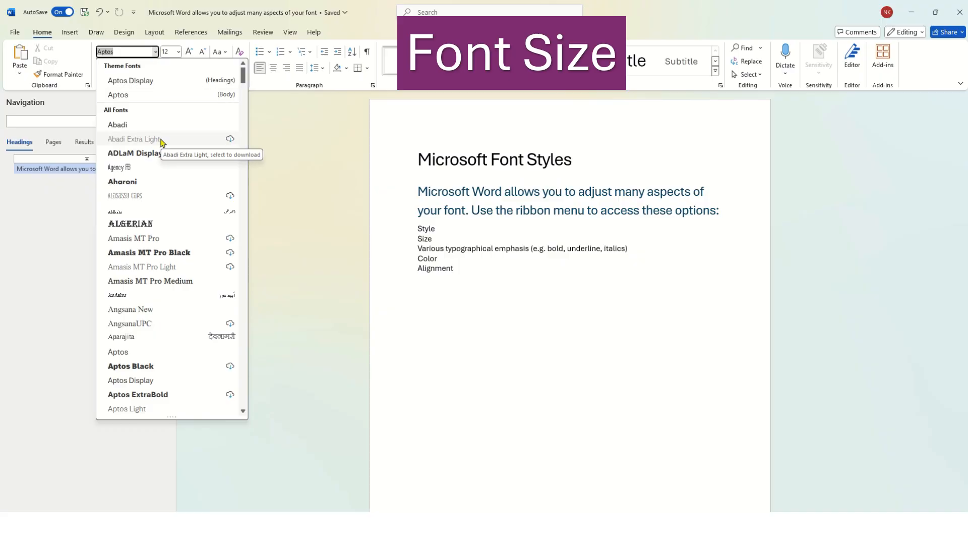
pyautogui.click(178, 52)
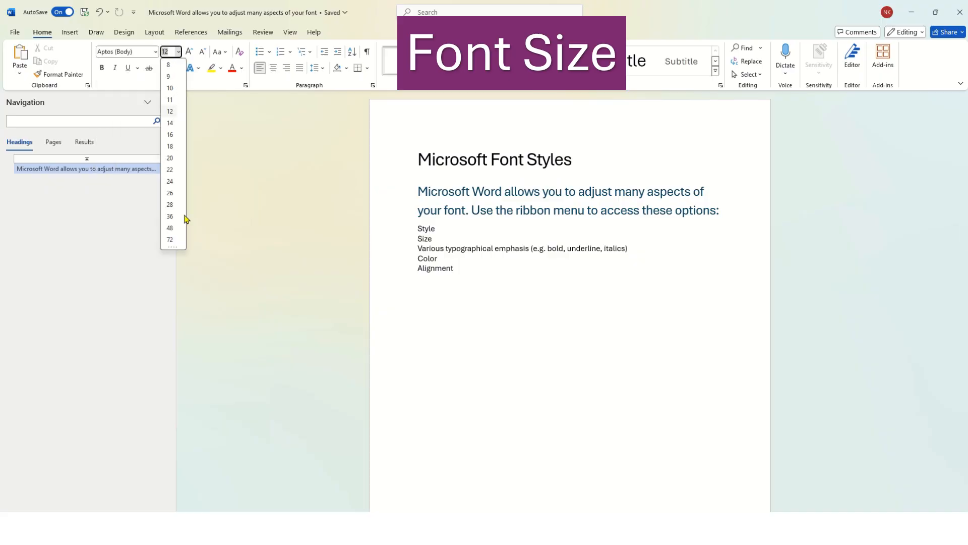
pyautogui.click(557, 161)
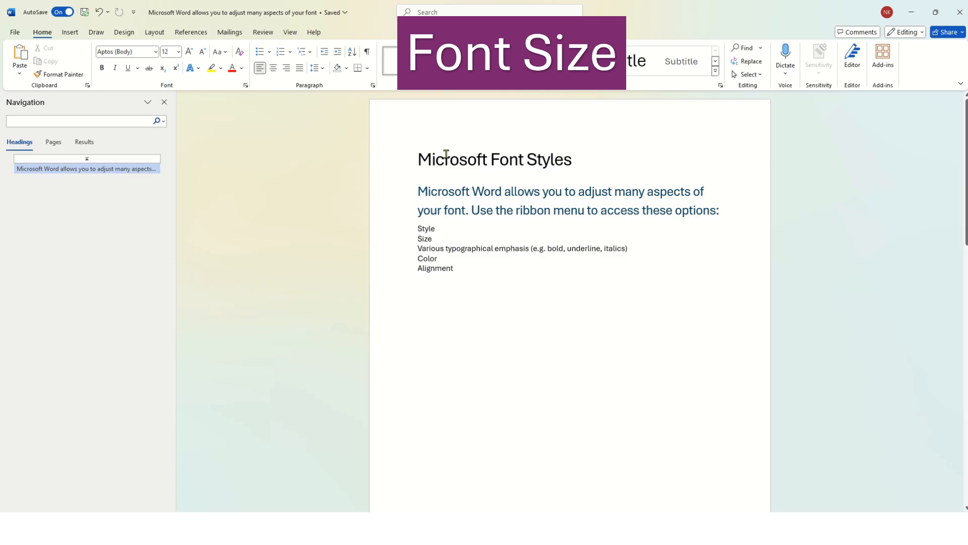
# Set the font size of the title "Microsoft Font Styles" to 36.
pyautogui.click(420, 158)
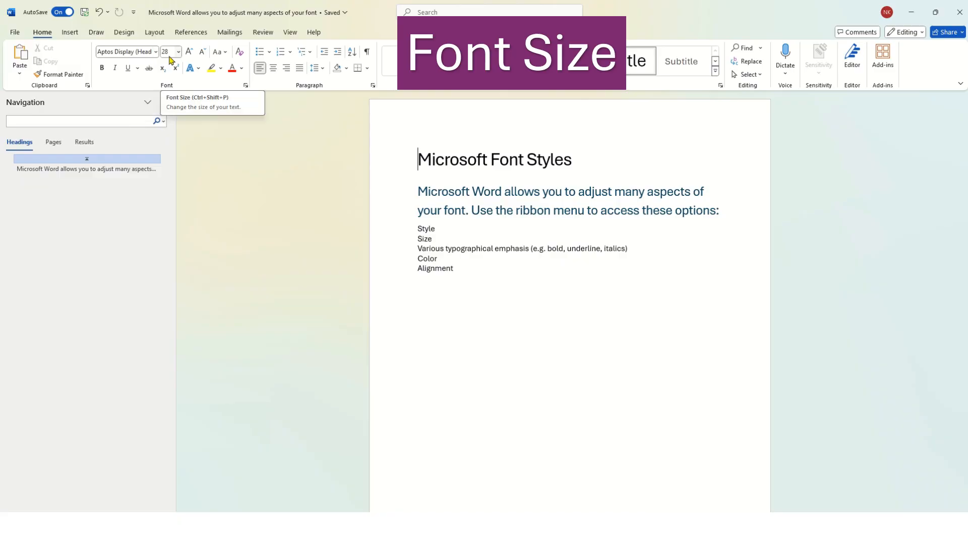
pyautogui.click(563, 166)
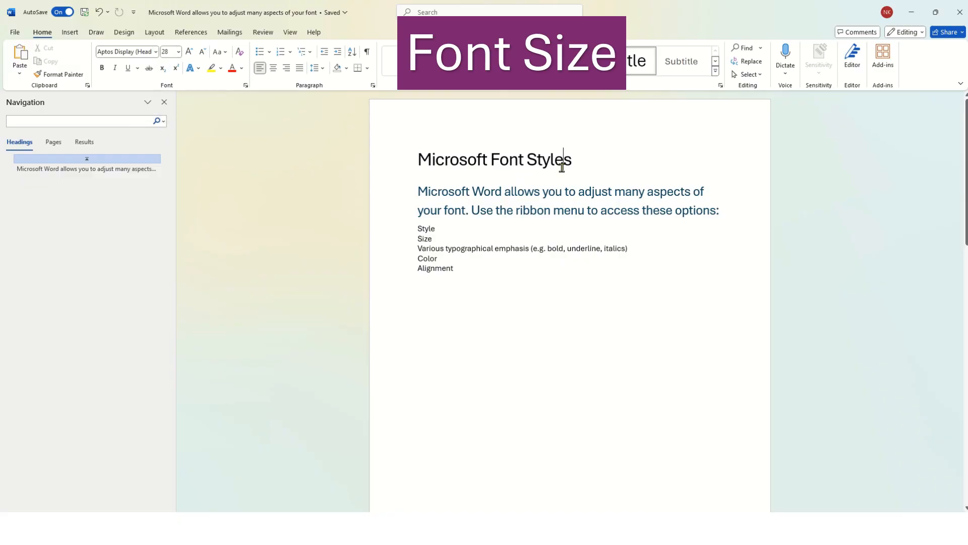
pyautogui.moveTo(563, 167); pyautogui.dragTo(451, 168)
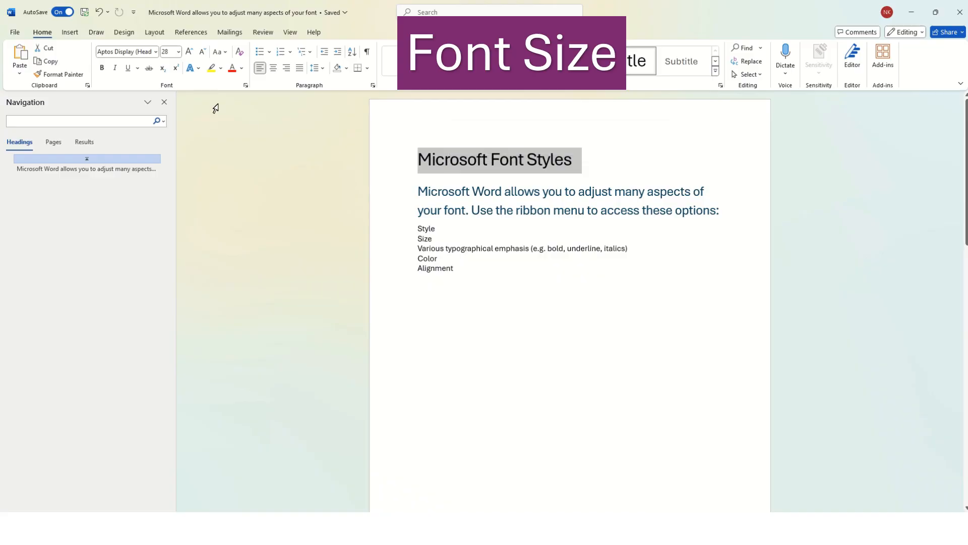
pyautogui.click(179, 51)
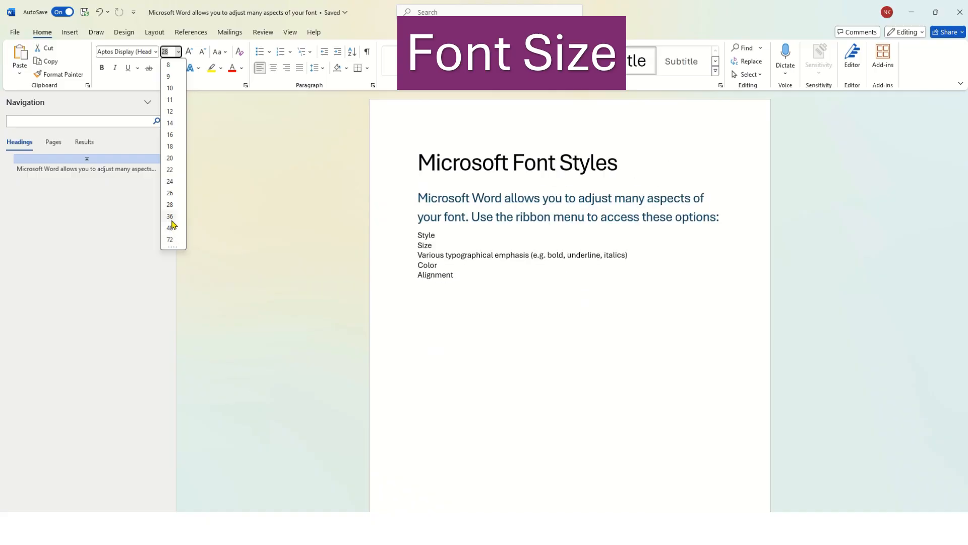
pyautogui.click(171, 217)
# Set the font size of the entire introductory heading paragraph to 22.
pyautogui.click(501, 217)
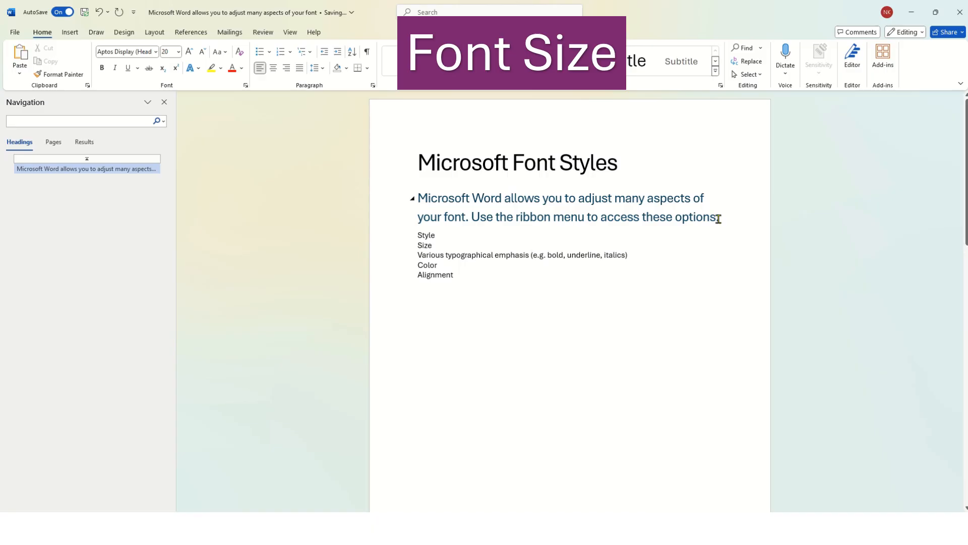
pyautogui.moveTo(697, 208); pyautogui.dragTo(409, 192)
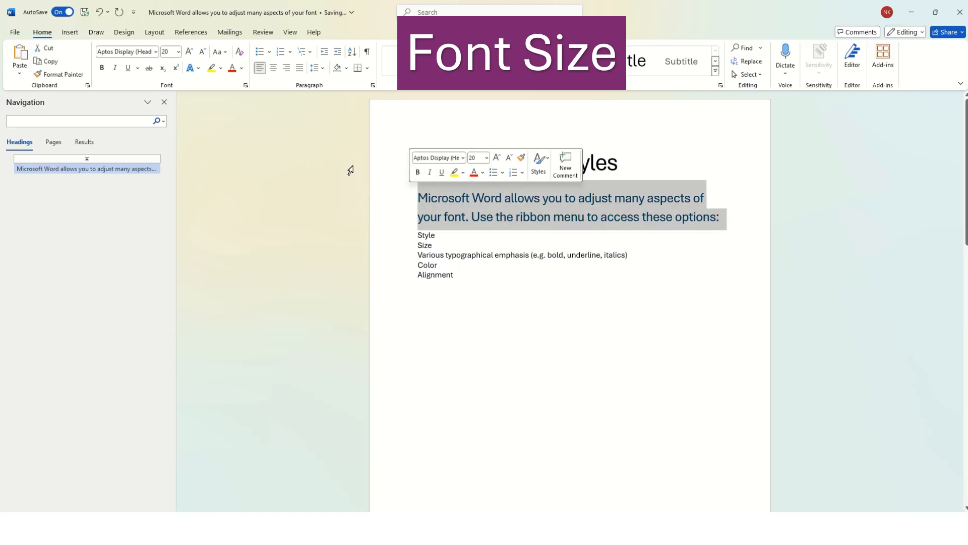
pyautogui.click(179, 52)
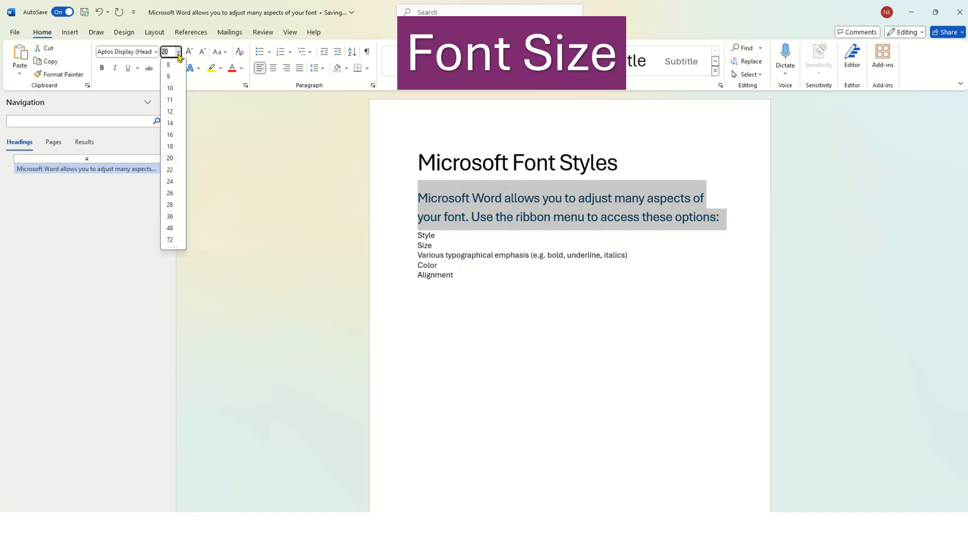
pyautogui.click(176, 170)
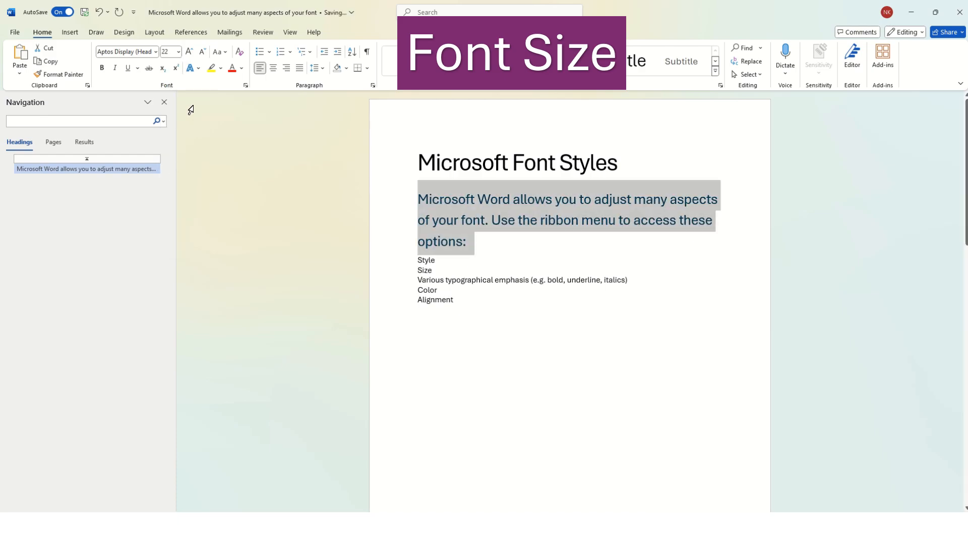
# Set the selected introductory heading paragraph to the custom font size 23 and deselect it.
pyautogui.click(179, 53)
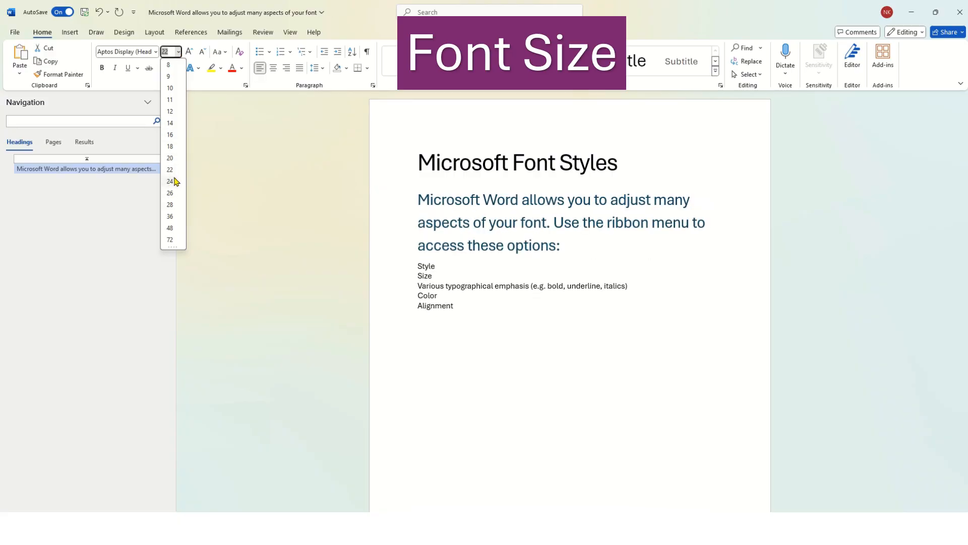
pyautogui.click(170, 53)
pyautogui.write('2')
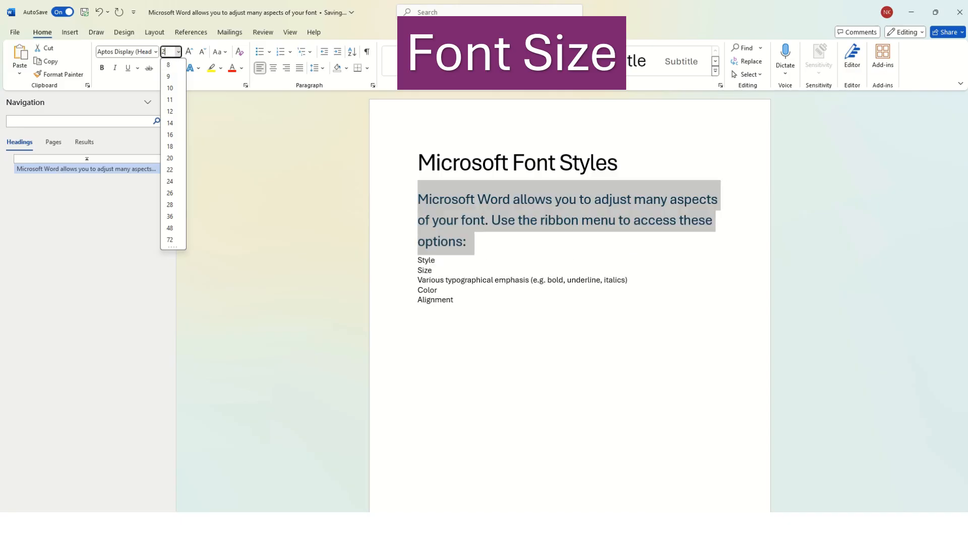
pyautogui.write('3')
pyautogui.press('Return')
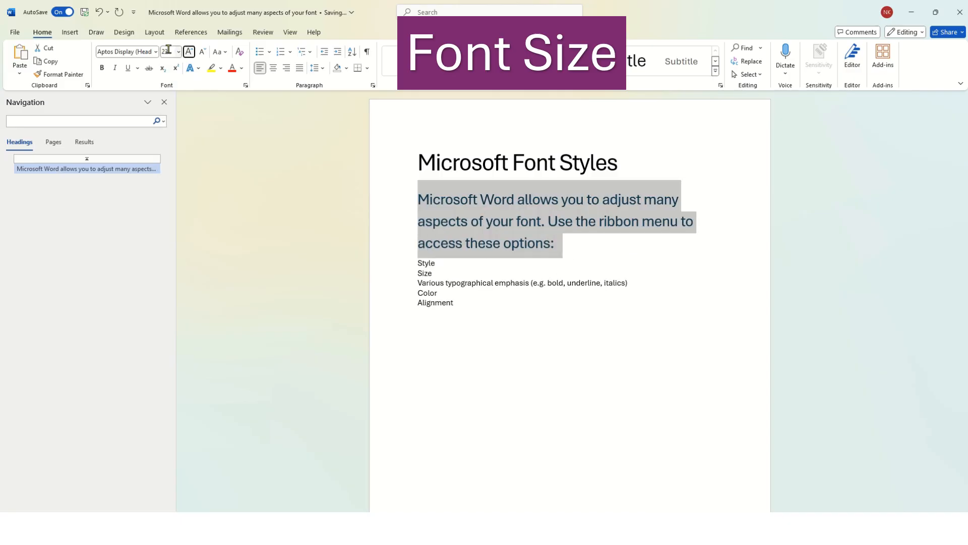
pyautogui.click(580, 249)
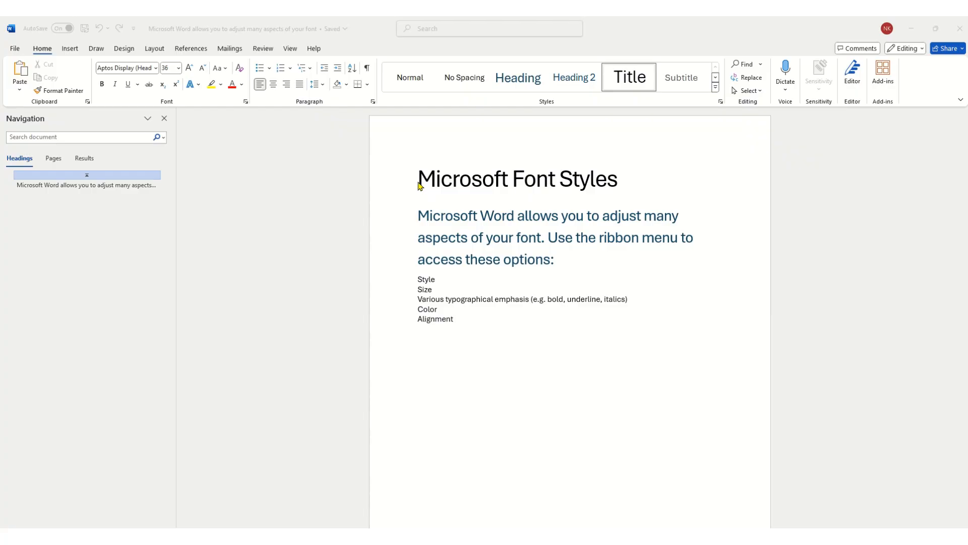
# Try bold formatting on the title "Microsoft Font Styles" and undo it.
pyautogui.click(418, 181)
pyautogui.moveTo(418, 182); pyautogui.dragTo(602, 194)
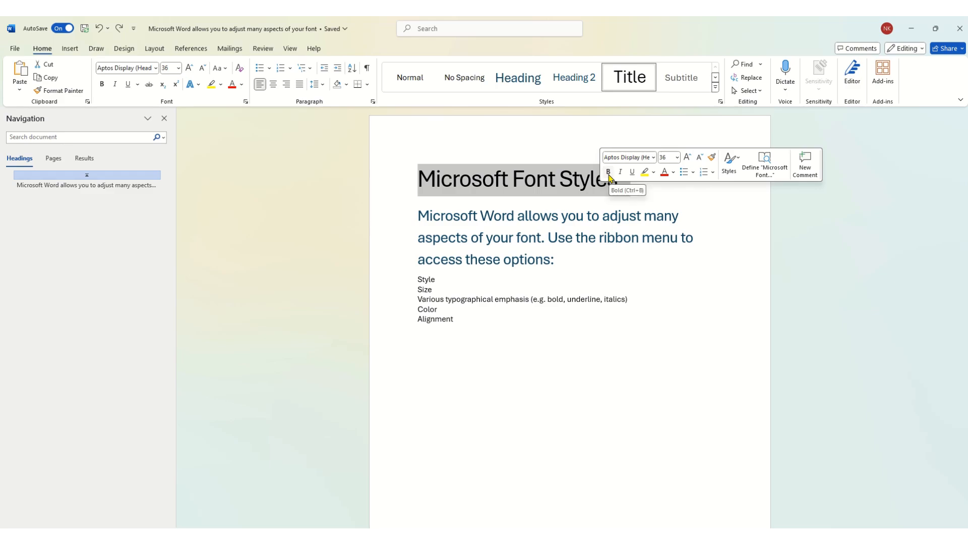
pyautogui.click(609, 172)
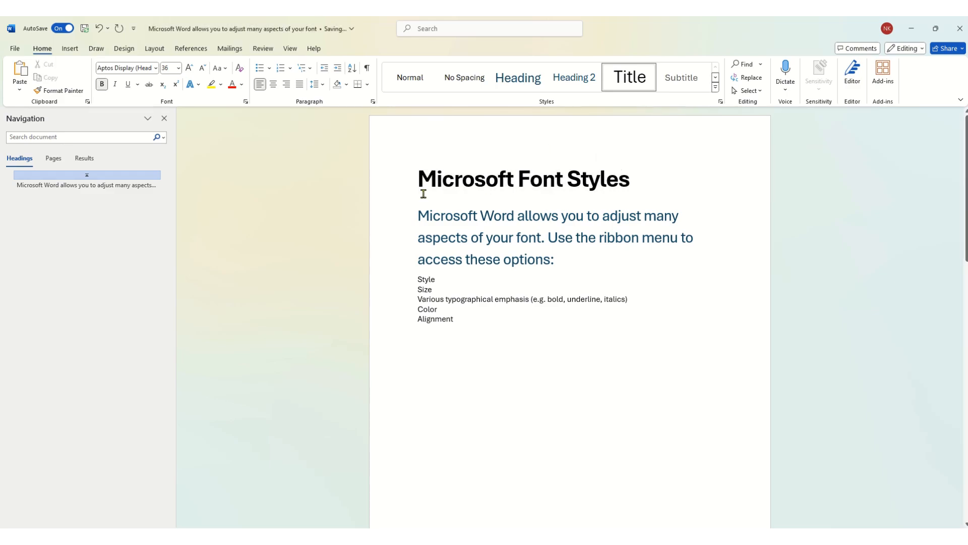
pyautogui.hotkey('ctrl', 'z')
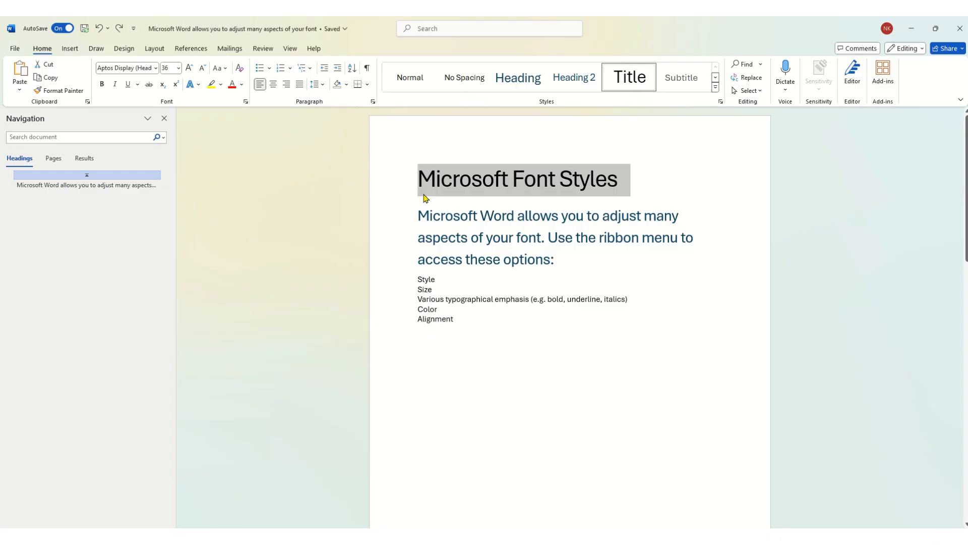
# Make the whole title "Microsoft Font Styles" bold and deselect it.
pyautogui.click(425, 197)
pyautogui.moveTo(418, 182); pyautogui.dragTo(603, 187)
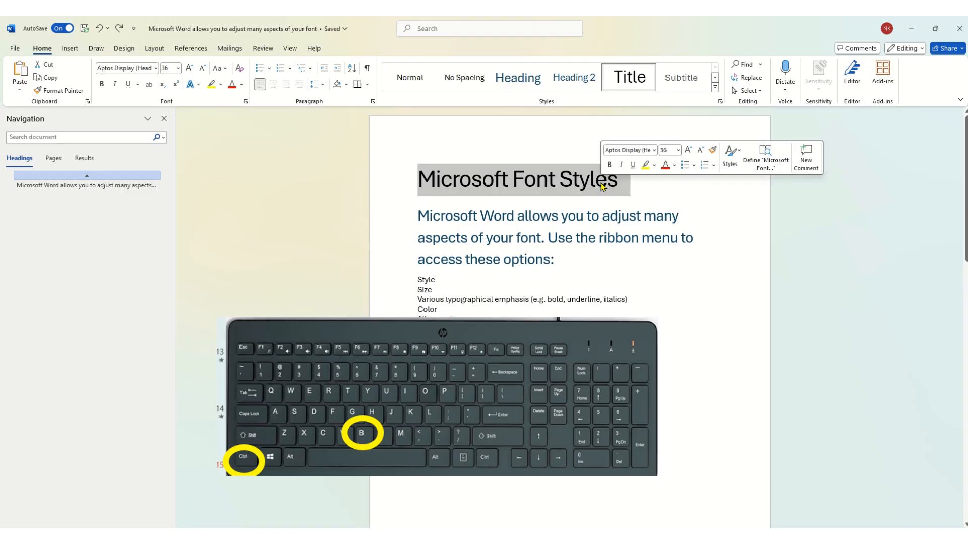
pyautogui.hotkey('ctrl', 'b')
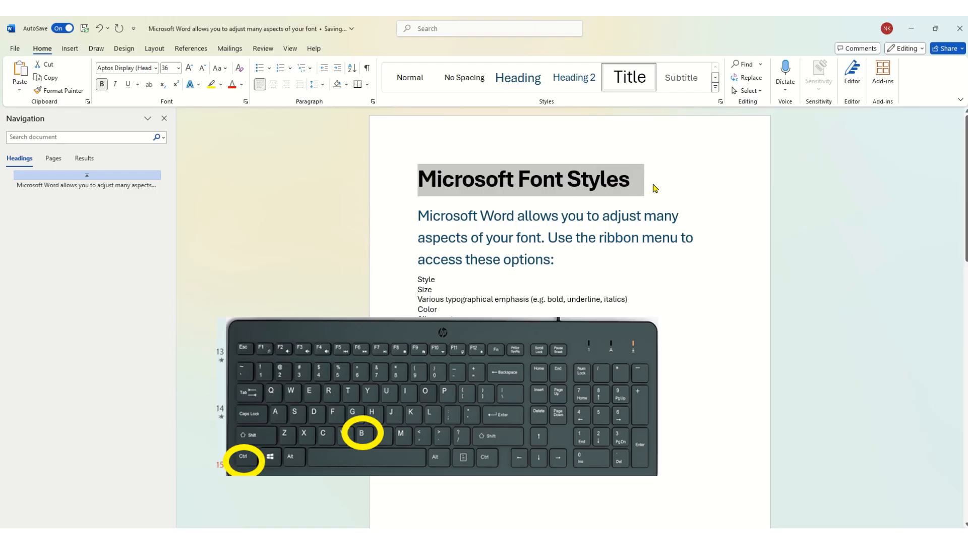
pyautogui.click(655, 188)
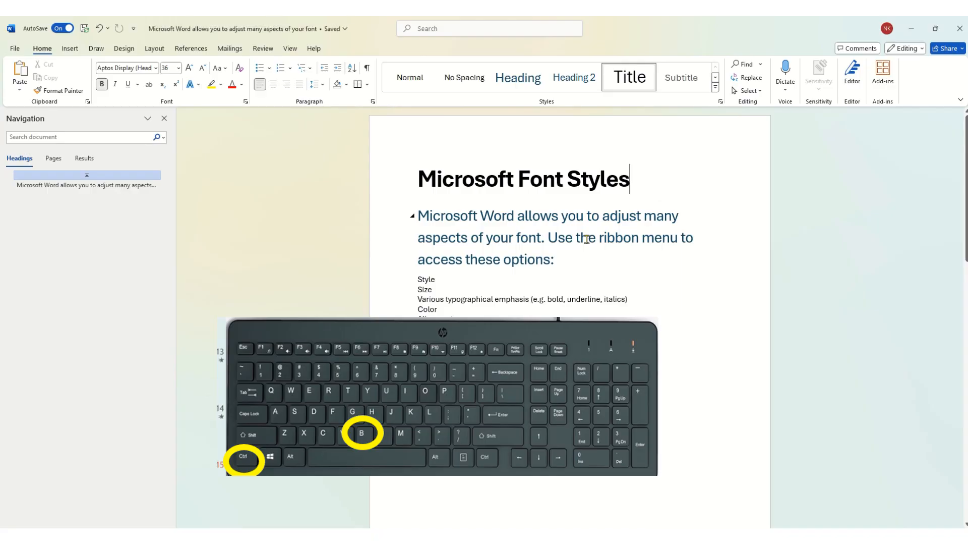
# Italicize the word "ribbon" in the introductory heading paragraph.
pyautogui.moveTo(599, 238); pyautogui.dragTo(639, 246)
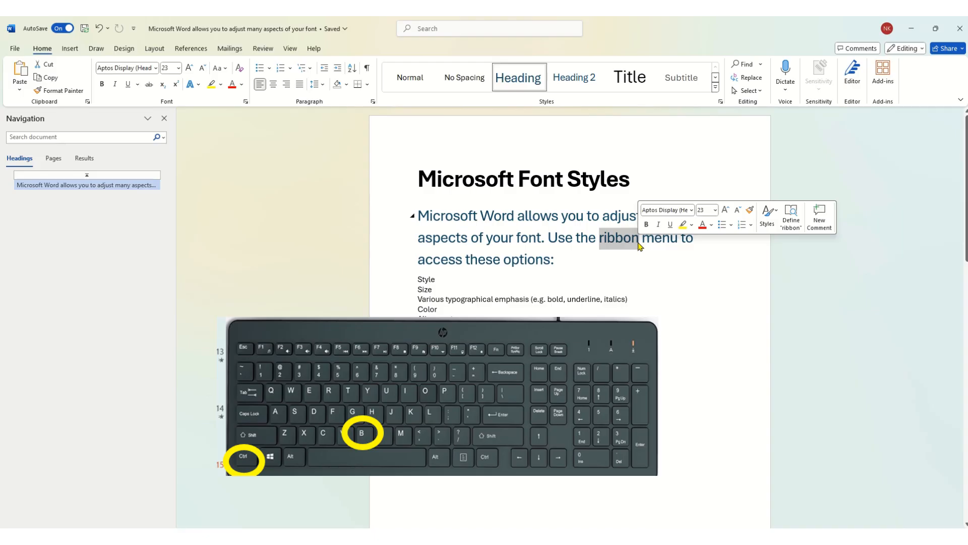
pyautogui.click(659, 225)
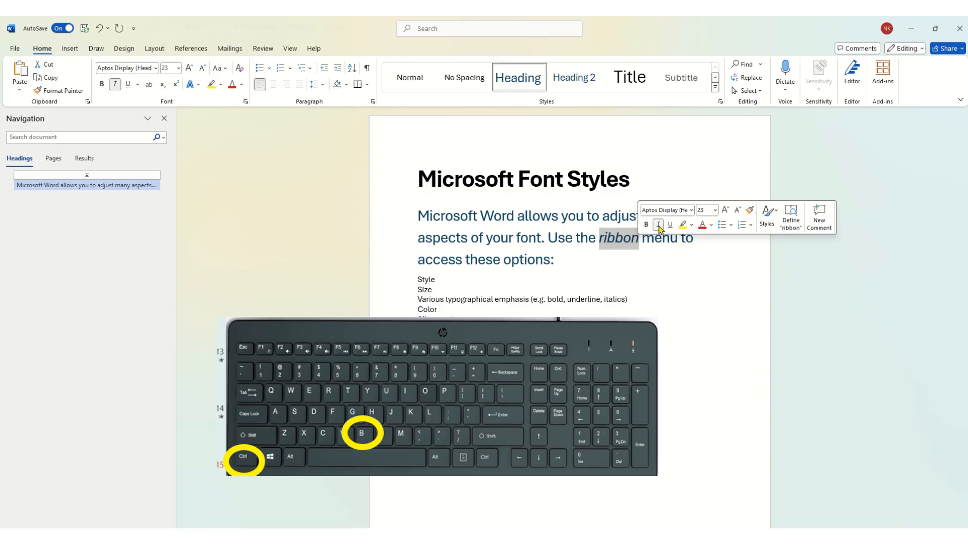
pyautogui.click(634, 252)
# Italicize the word "menu" in the introductory heading paragraph and deselect it.
pyautogui.moveTo(640, 240); pyautogui.dragTo(678, 244)
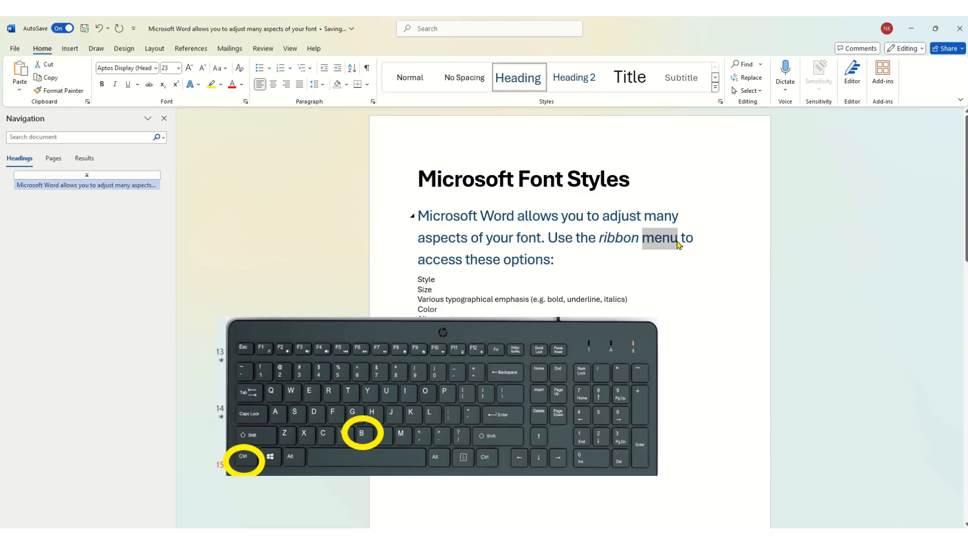
pyautogui.hotkey('ctrl', 'i')
pyautogui.click(679, 243)
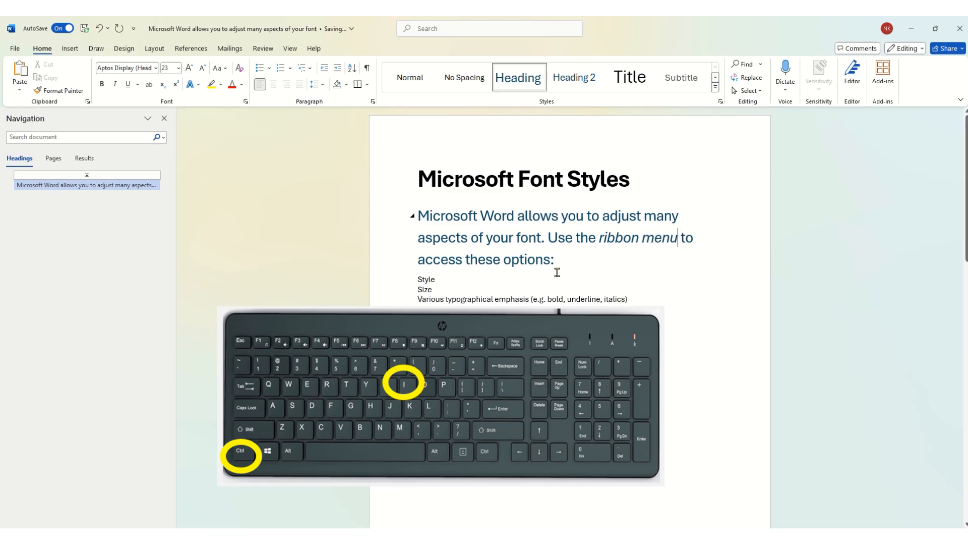
# Underline the words "Font" and "Microsoft" separately in the document title.
pyautogui.moveTo(521, 181); pyautogui.dragTo(562, 185)
pyautogui.click(594, 165)
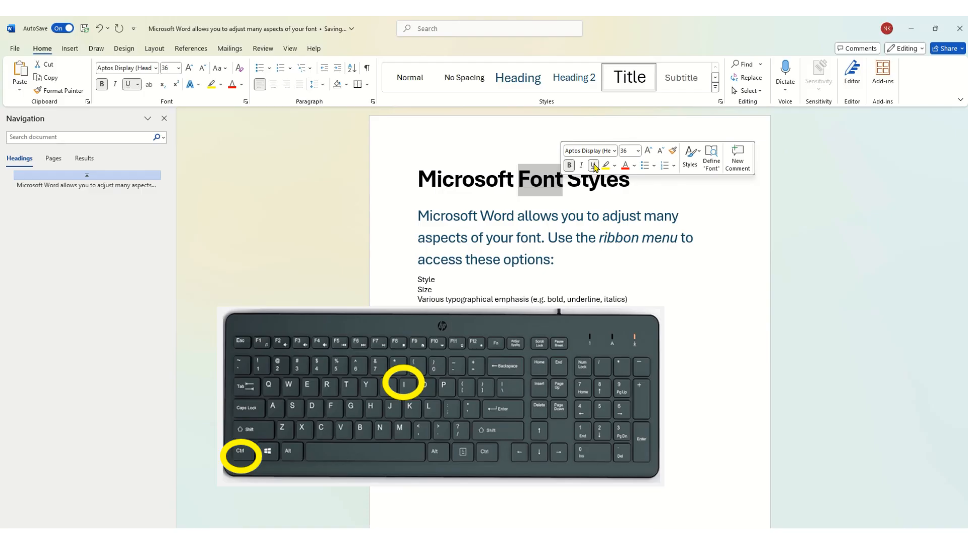
pyautogui.click(416, 174)
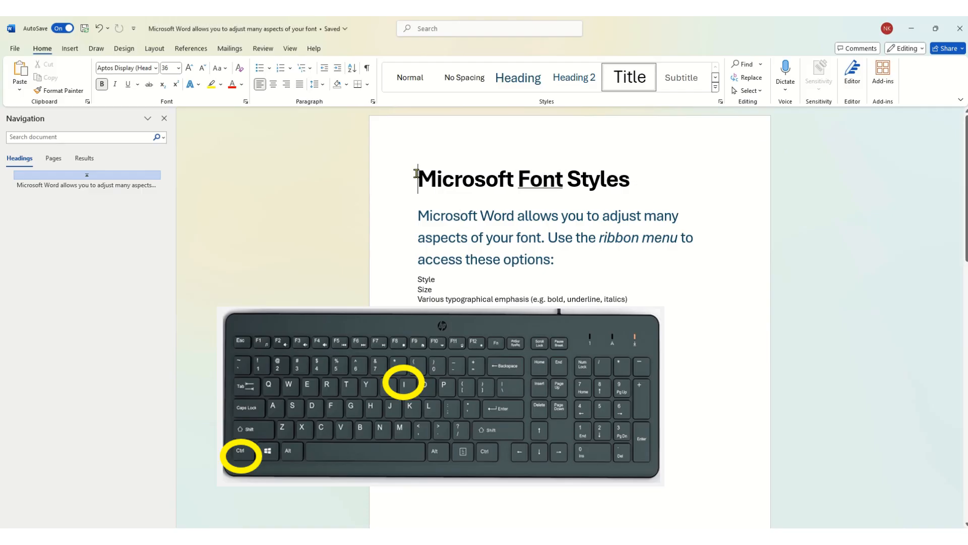
pyautogui.moveTo(416, 174); pyautogui.dragTo(513, 186)
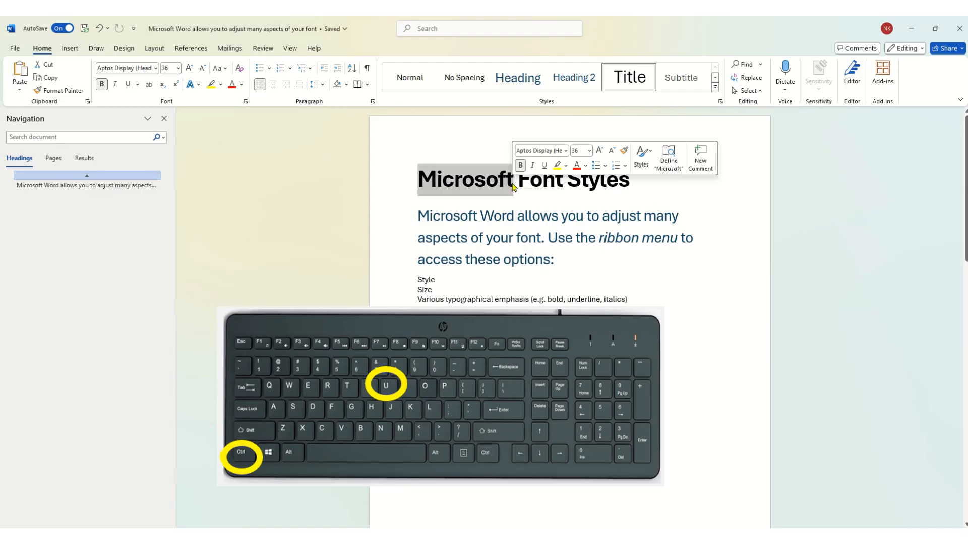
pyautogui.hotkey('ctrl', 'u')
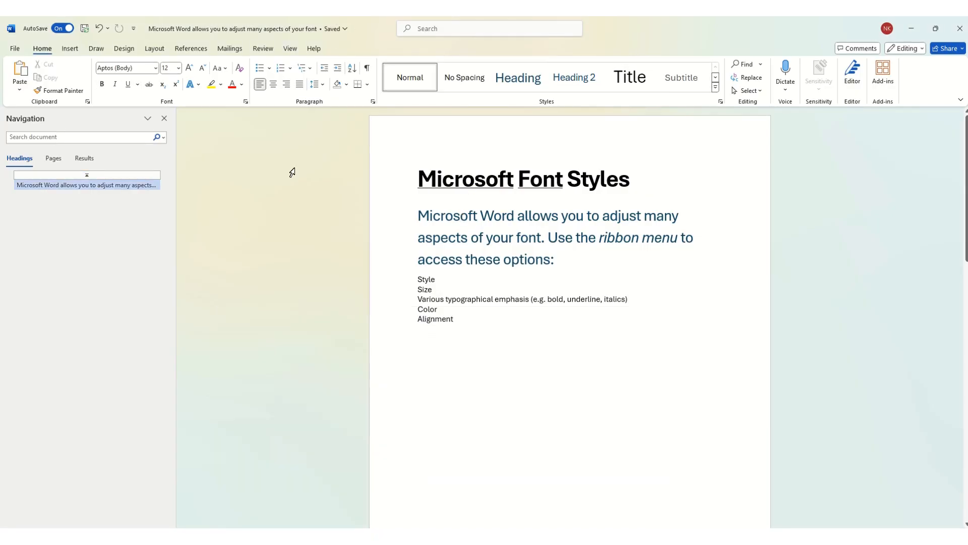
# View the available font colors, including the extended Colors palette, and accept the preselected black.
pyautogui.click(243, 84)
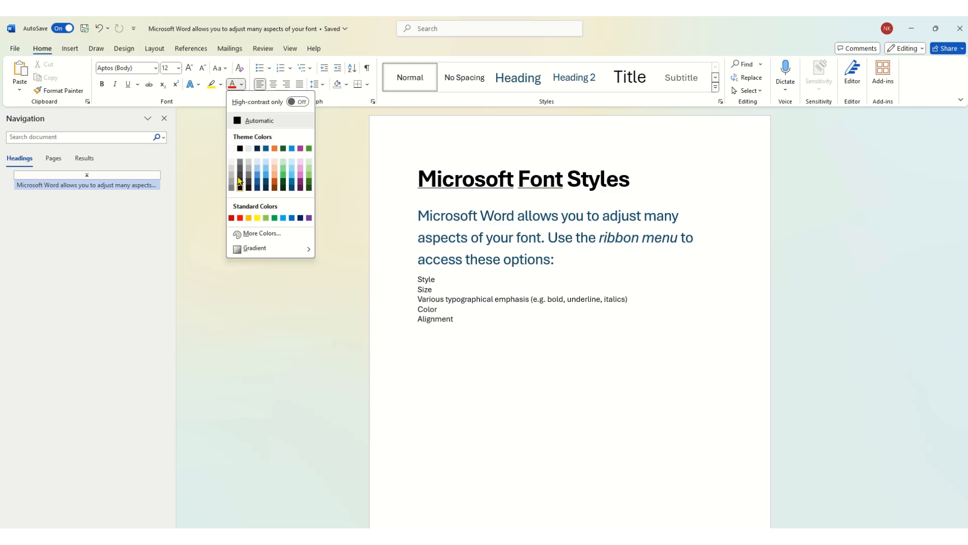
pyautogui.click(277, 238)
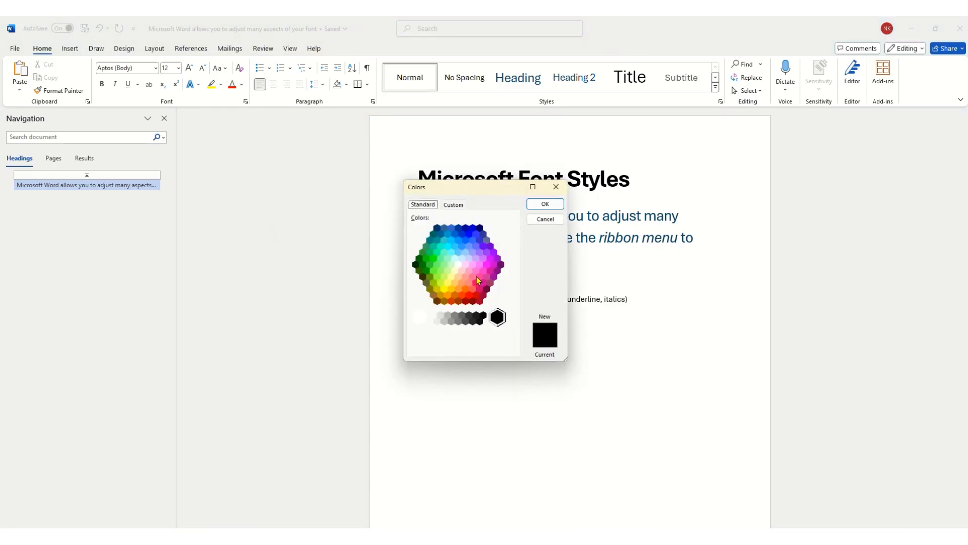
pyautogui.click(545, 204)
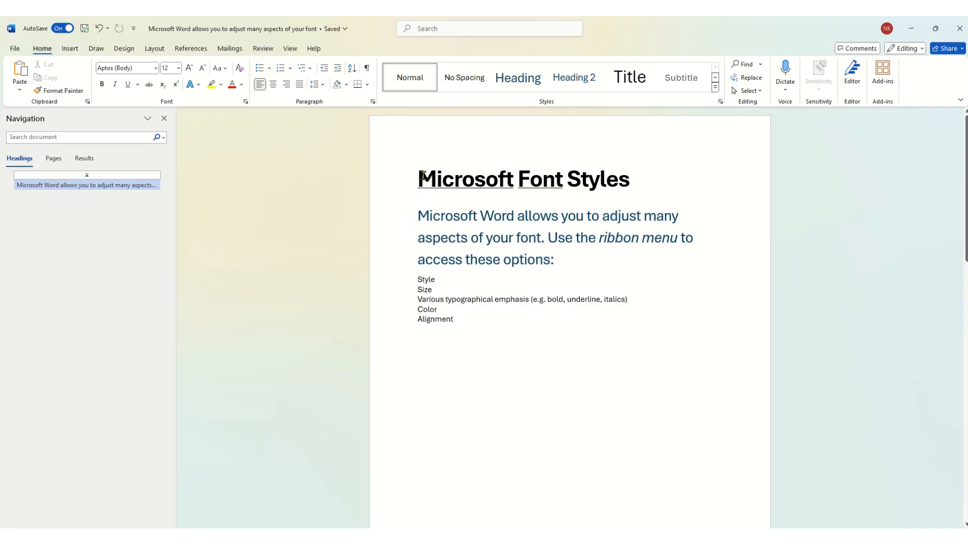
# Change the font color of the whole title "Microsoft Font Styles" to the standard red and deselect it.
pyautogui.moveTo(419, 177); pyautogui.dragTo(624, 194)
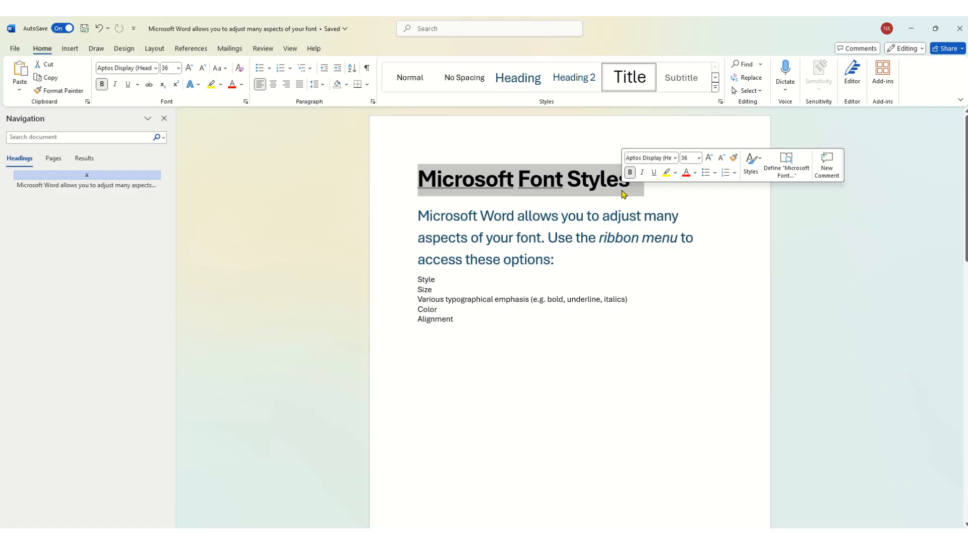
pyautogui.click(241, 86)
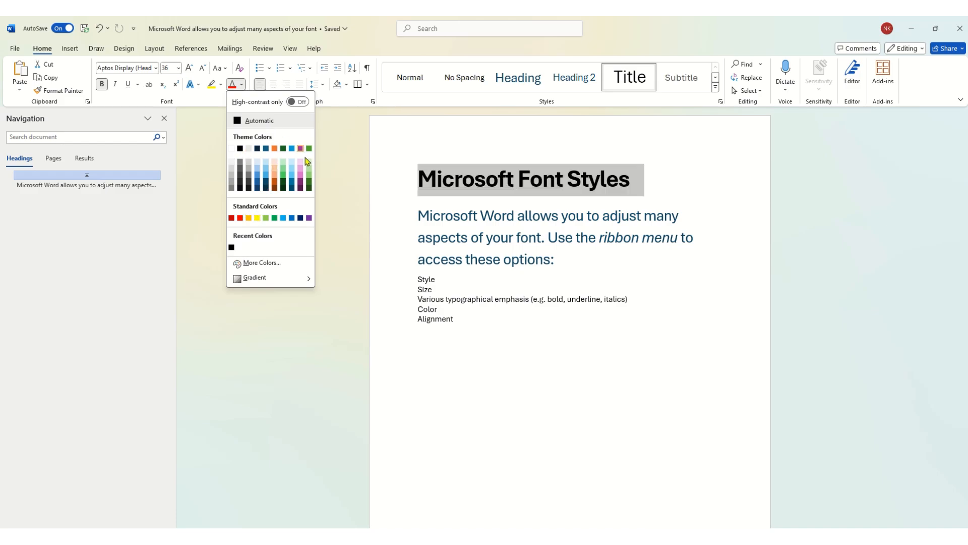
pyautogui.click(240, 218)
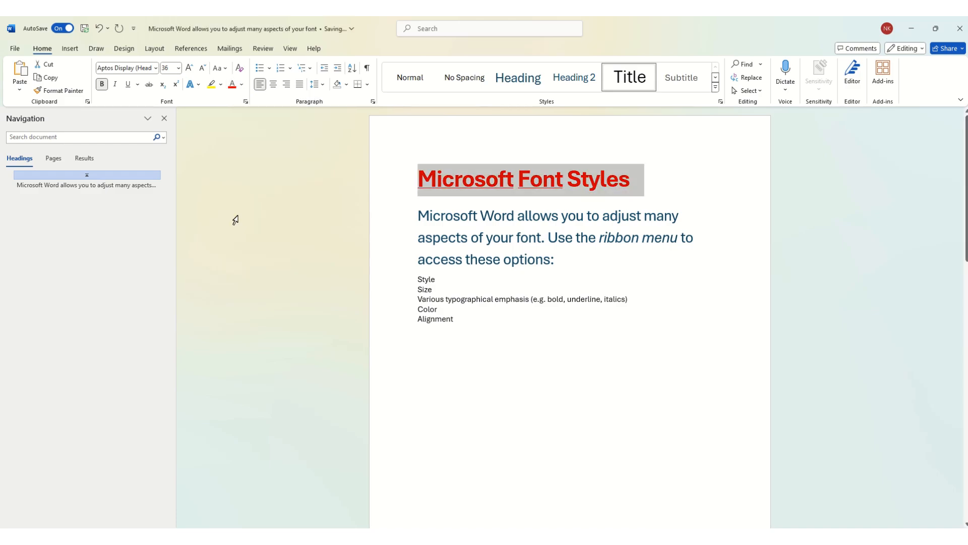
pyautogui.click(441, 202)
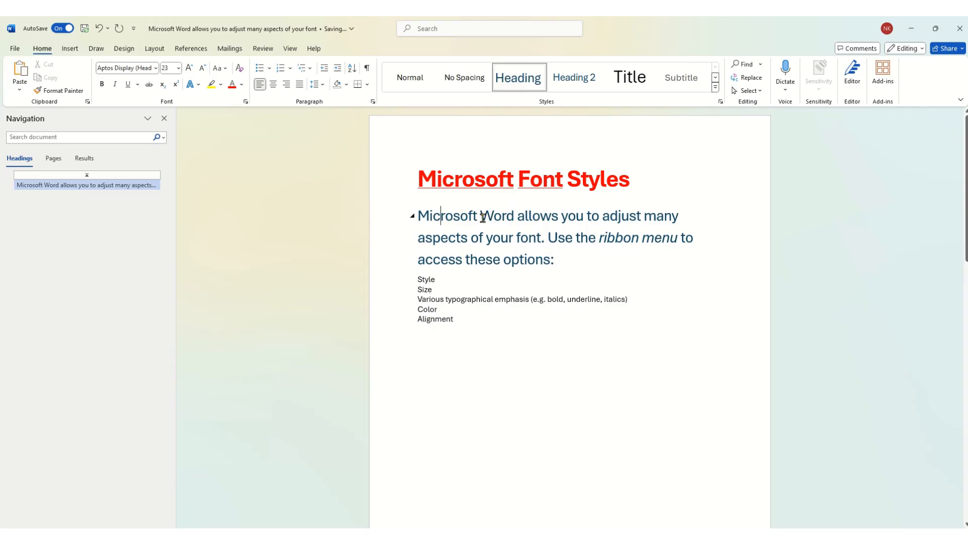
# Color the word "Word" in the introductory heading paragraph standard green and deselect it.
pyautogui.moveTo(483, 217); pyautogui.dragTo(514, 221)
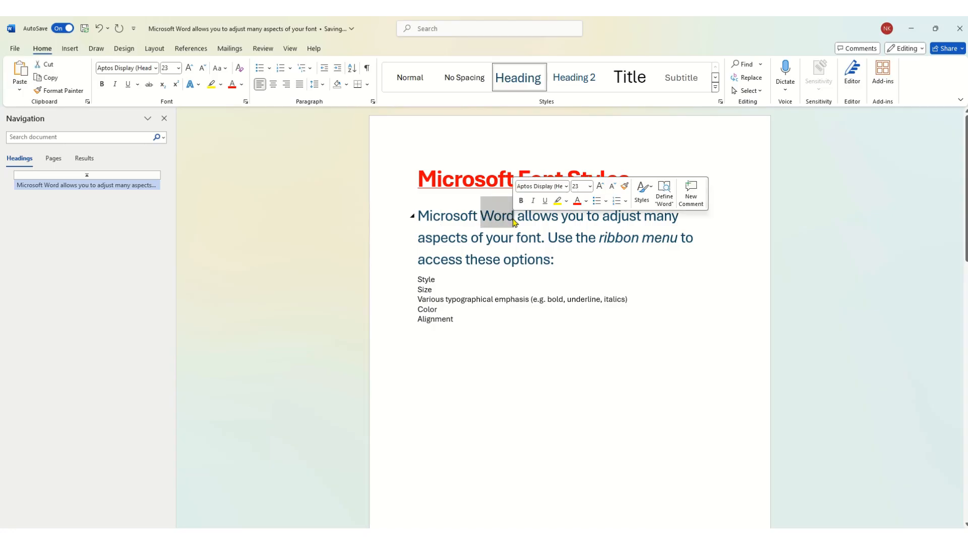
pyautogui.click(242, 86)
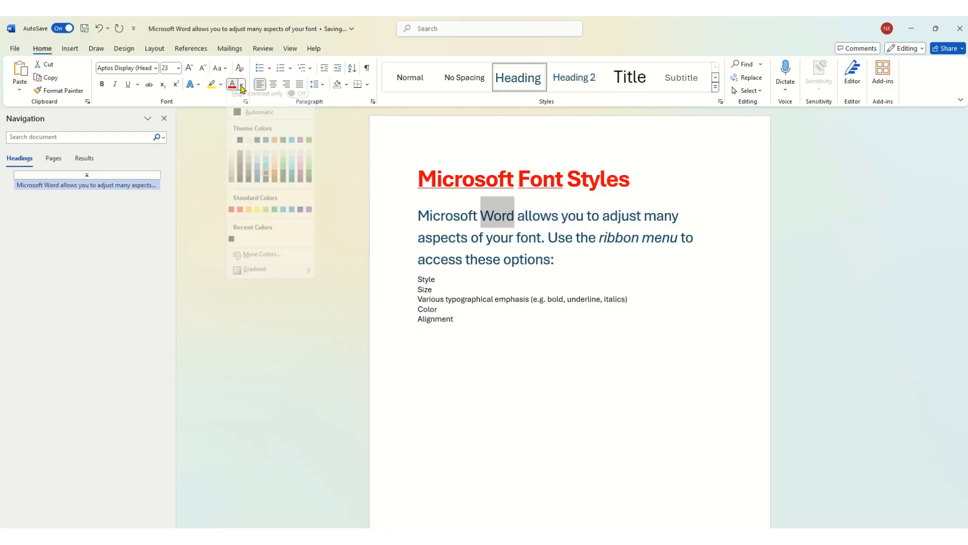
pyautogui.click(275, 218)
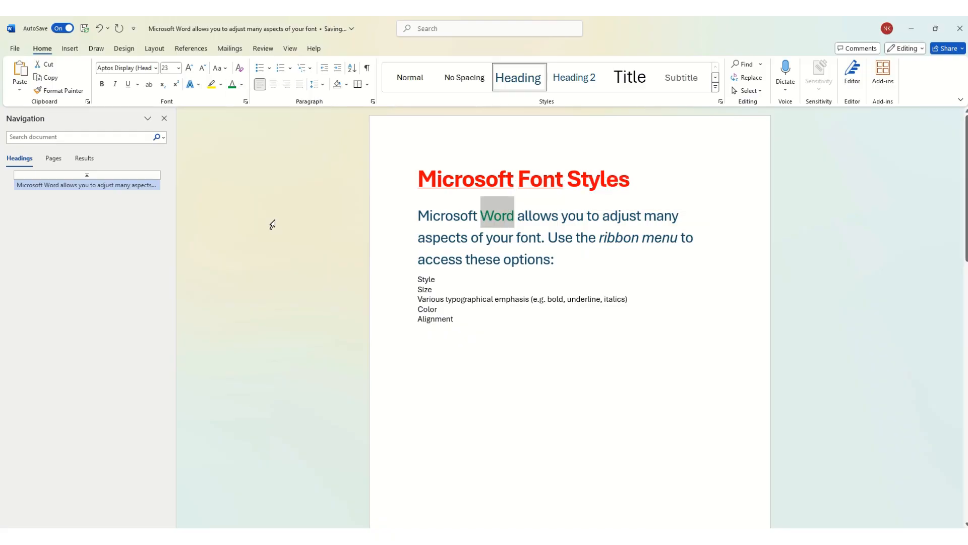
pyautogui.click(460, 323)
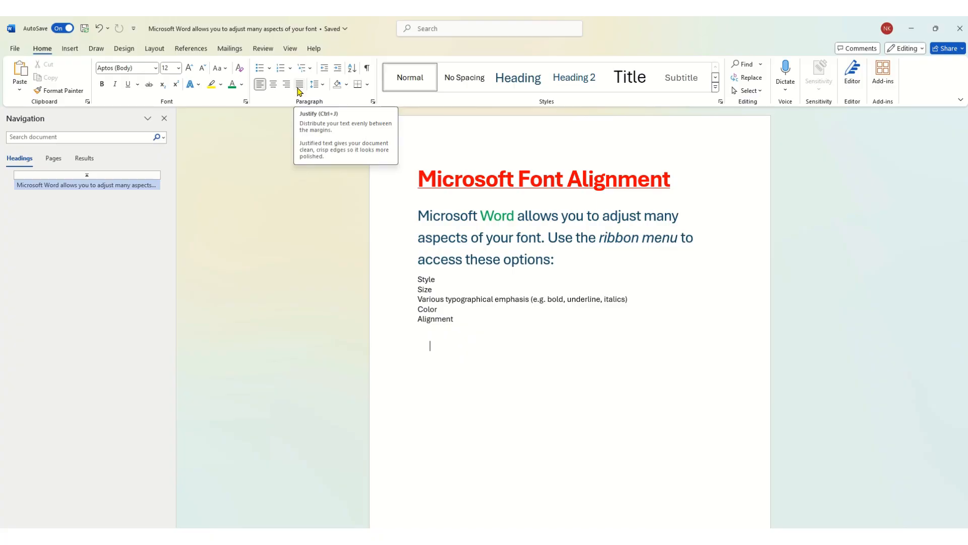
# Center the title "Microsoft Font Alignment" on the page and deselect it.
pyautogui.click(423, 199)
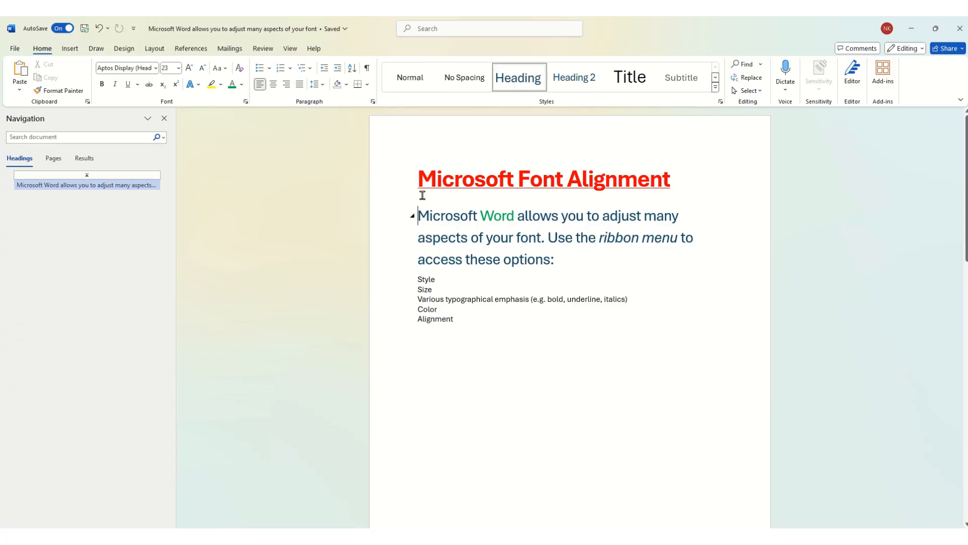
pyautogui.moveTo(418, 180); pyautogui.dragTo(649, 198)
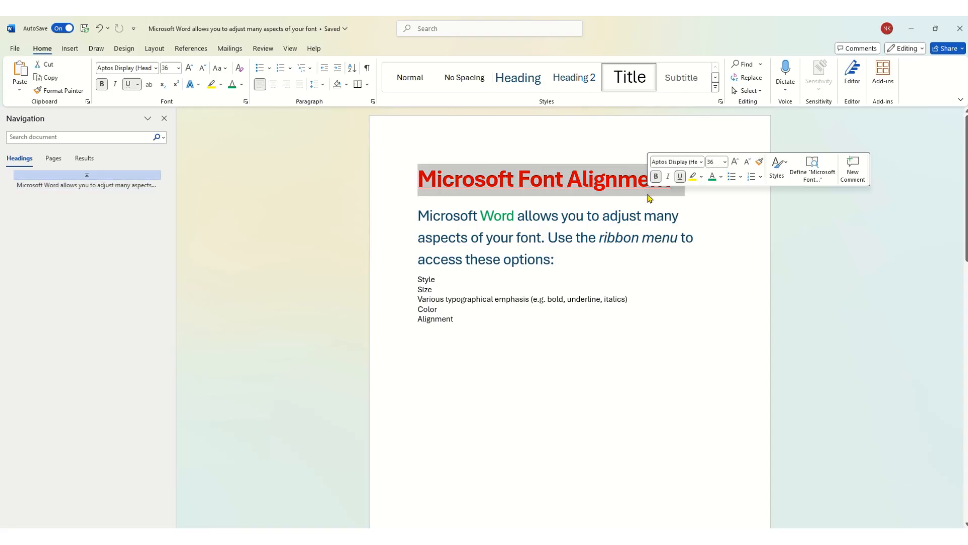
pyautogui.click(272, 85)
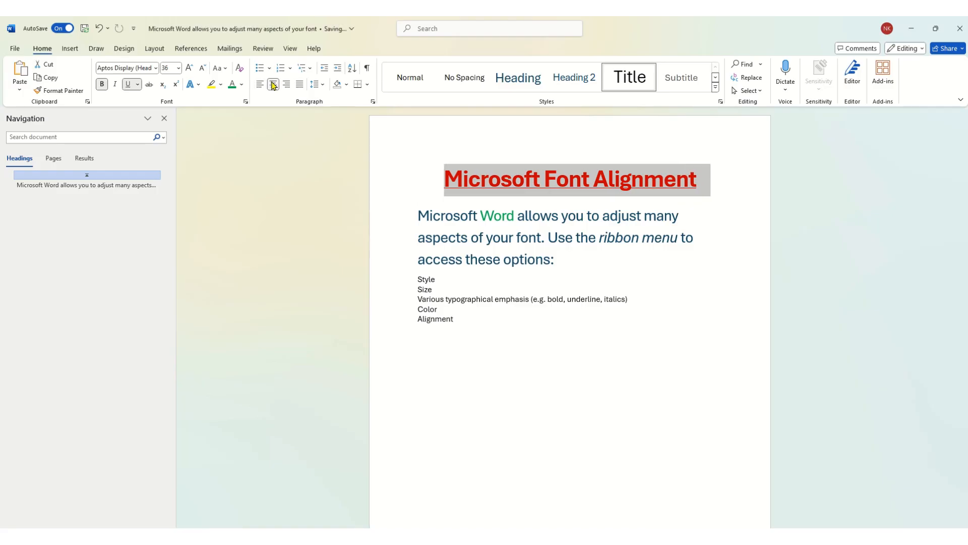
pyautogui.click(502, 329)
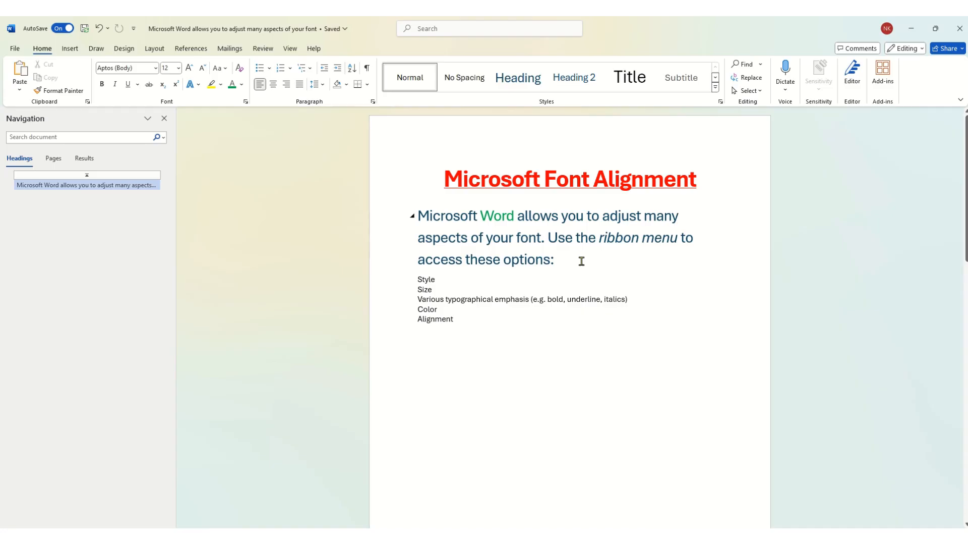
# Try right alignment on the list of options from "Style" to "Alignment" and return it to left alignment.
pyautogui.moveTo(582, 261); pyautogui.dragTo(421, 222)
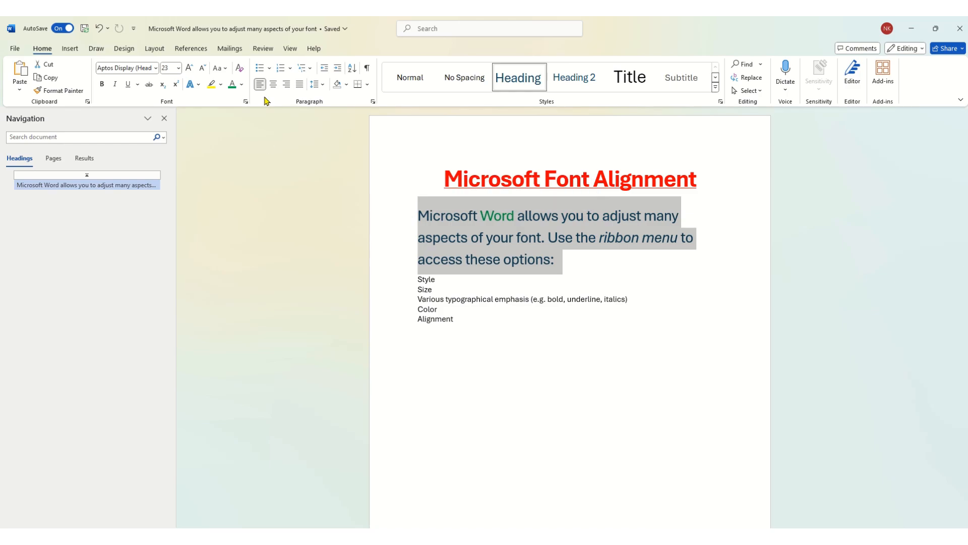
pyautogui.click(477, 322)
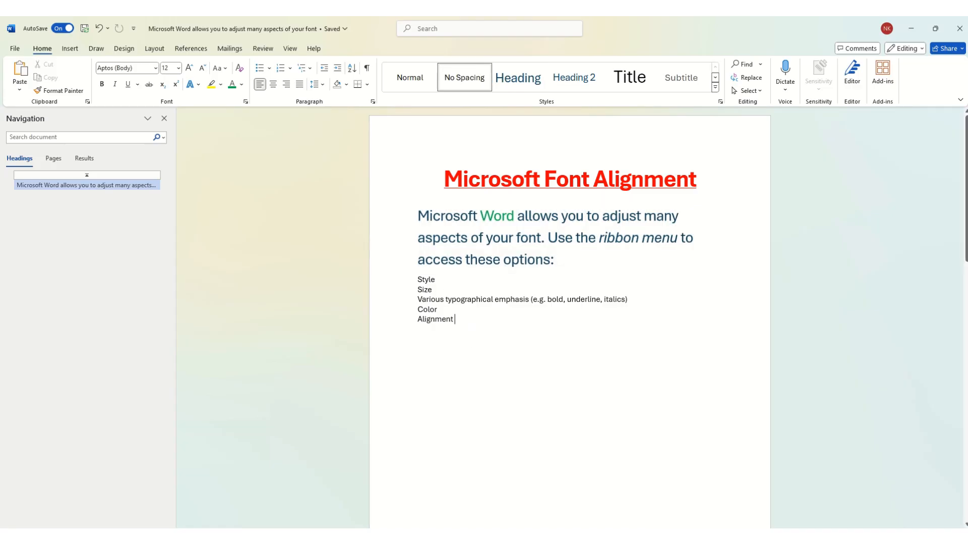
pyautogui.moveTo(477, 322); pyautogui.dragTo(408, 285)
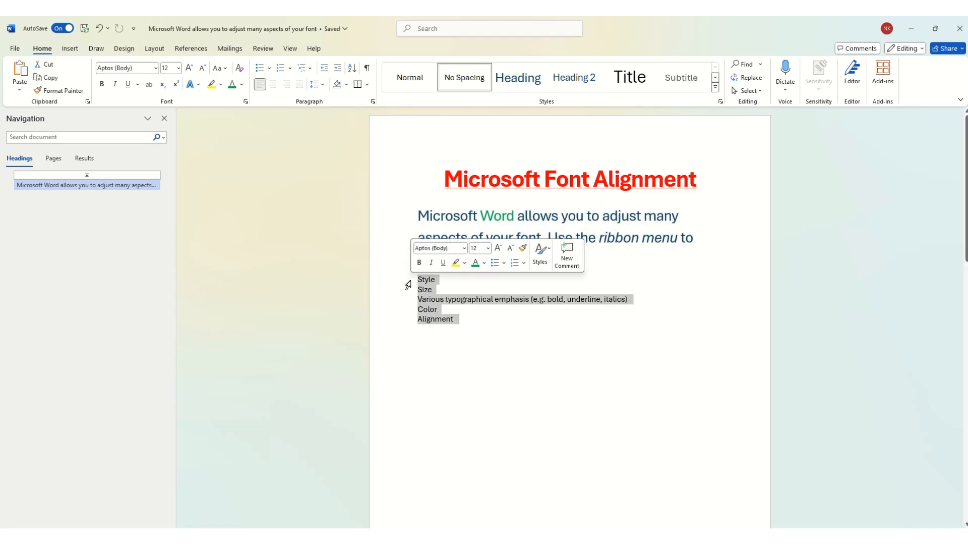
pyautogui.click(286, 85)
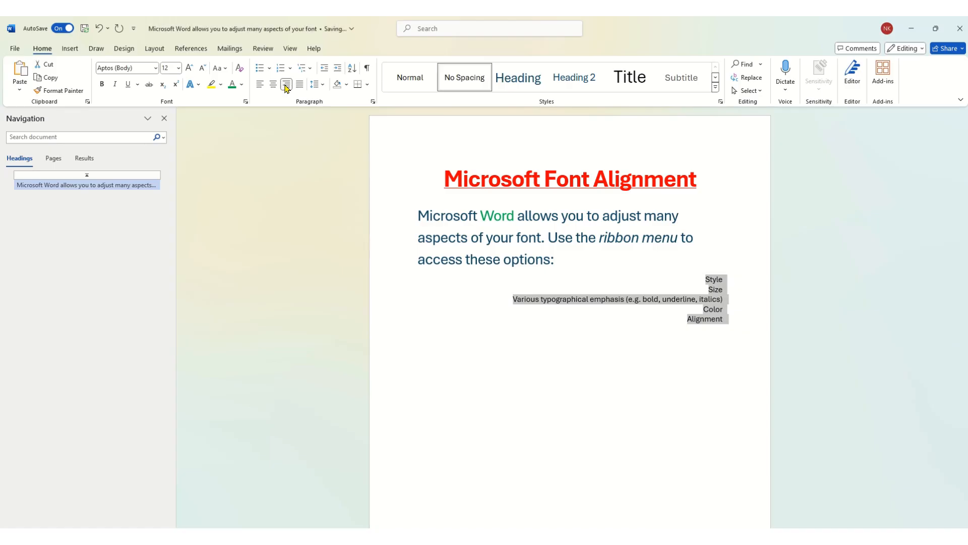
pyautogui.click(260, 84)
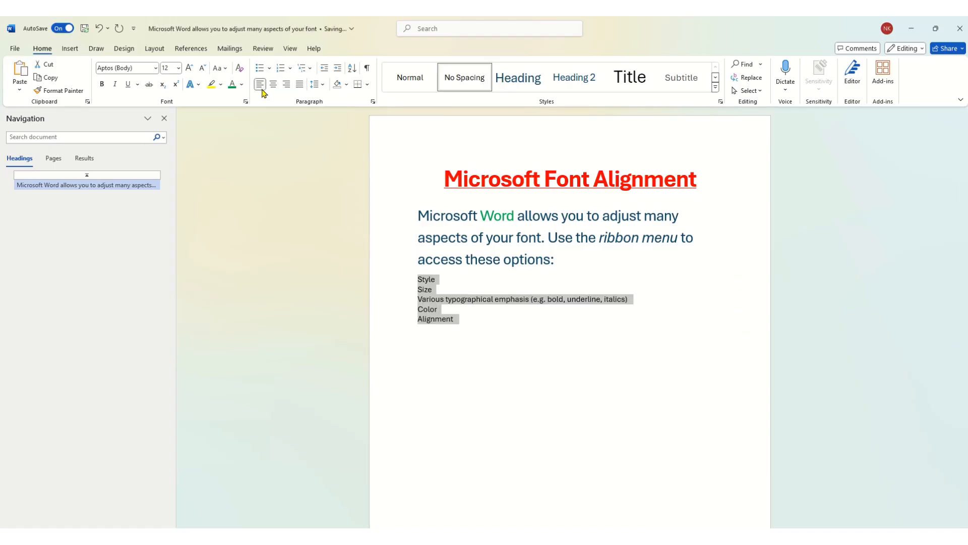
pyautogui.click(454, 162)
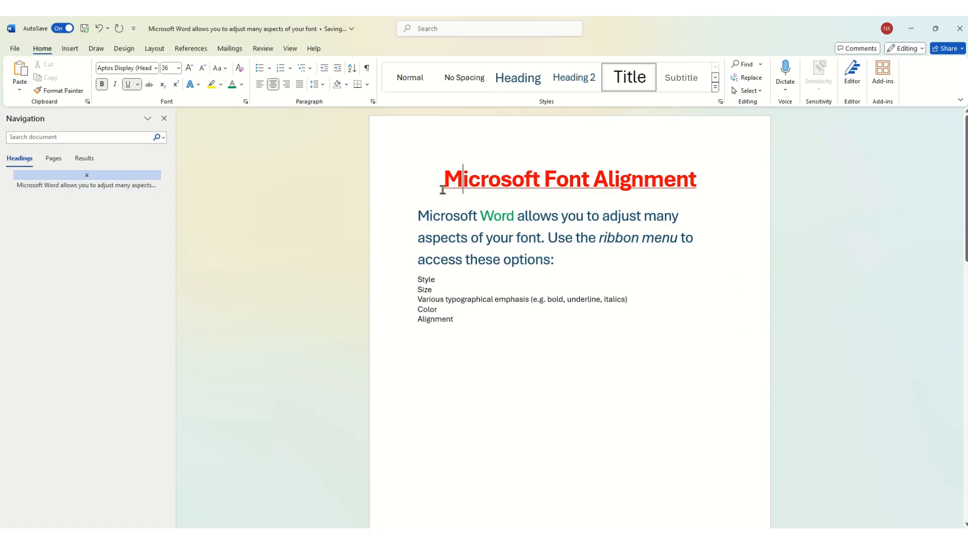
# Justify the introductory heading paragraph between the margins and deselect it.
pyautogui.click(592, 262)
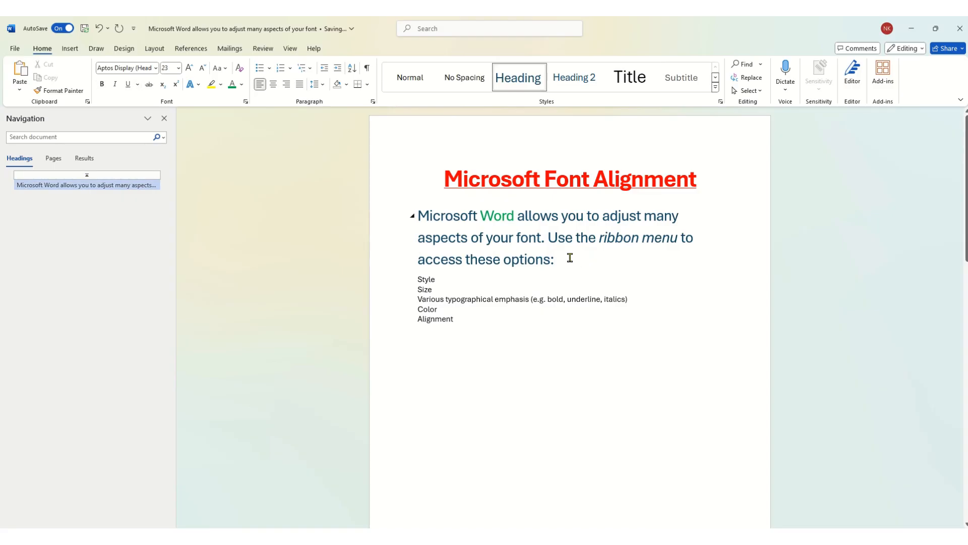
pyautogui.moveTo(568, 257); pyautogui.dragTo(421, 212)
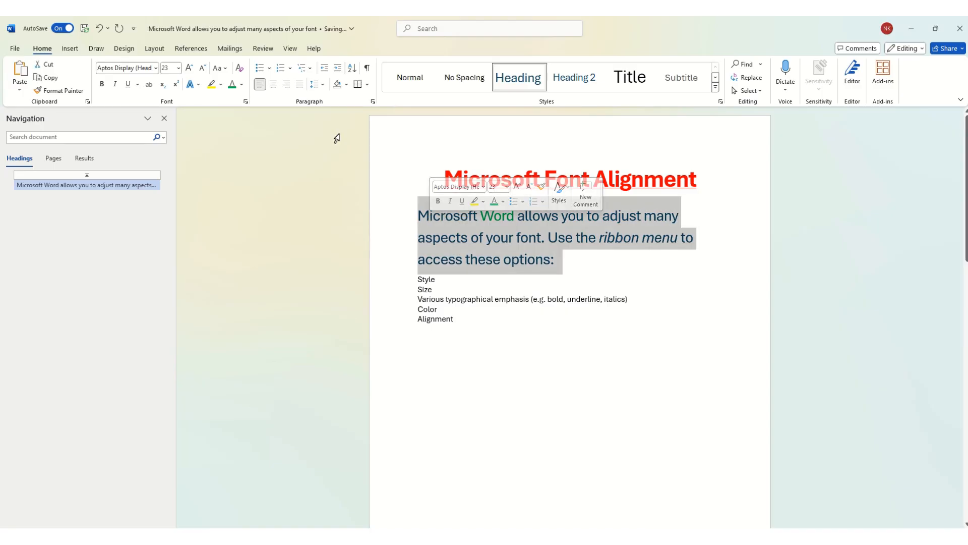
pyautogui.click(299, 85)
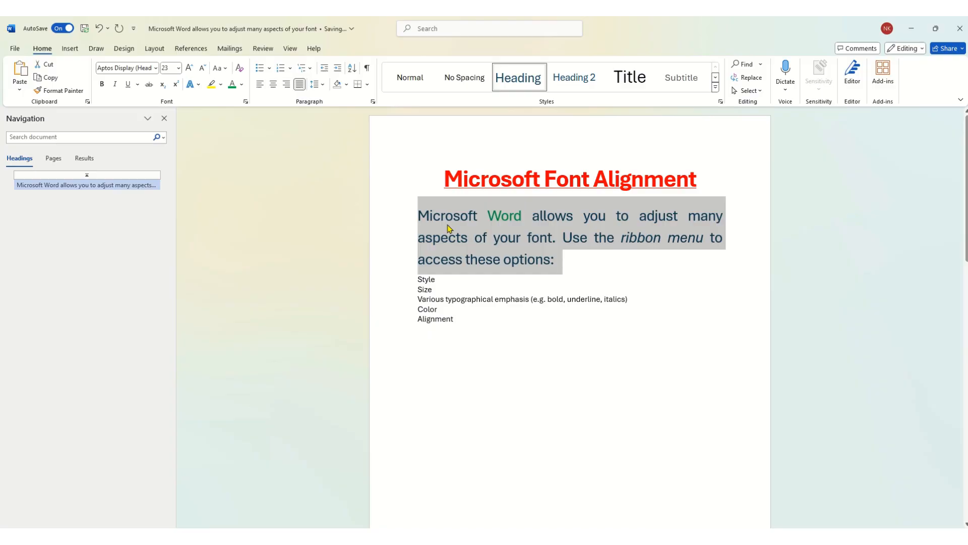
pyautogui.click(561, 259)
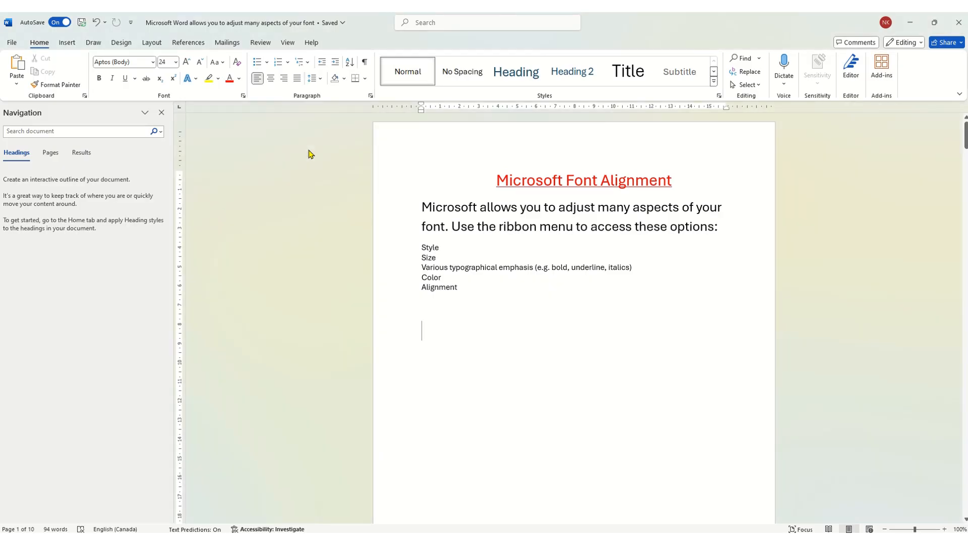
# Convert the title "Microsoft Font Alignment" to WordArt with plum fill, white outline and hard plum shadow.
pyautogui.click(74, 42)
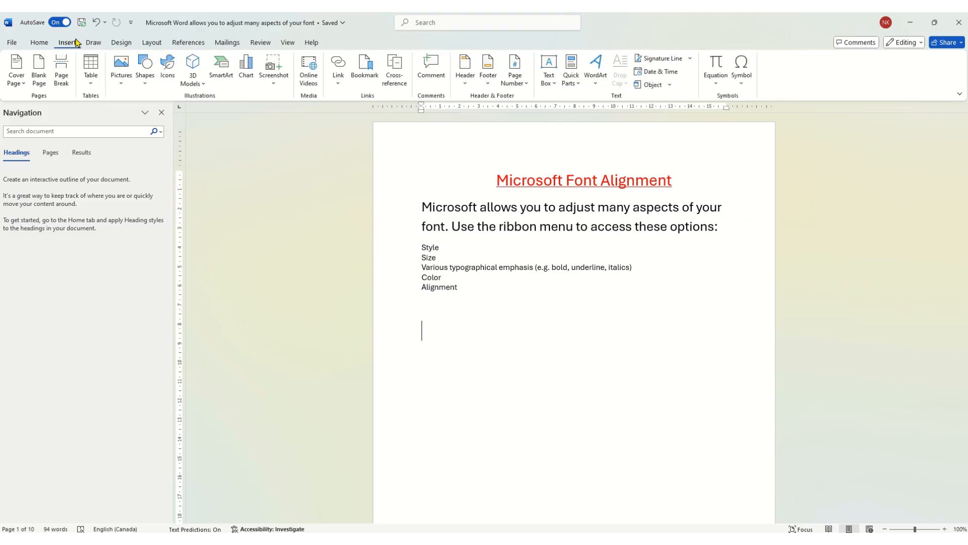
pyautogui.click(596, 89)
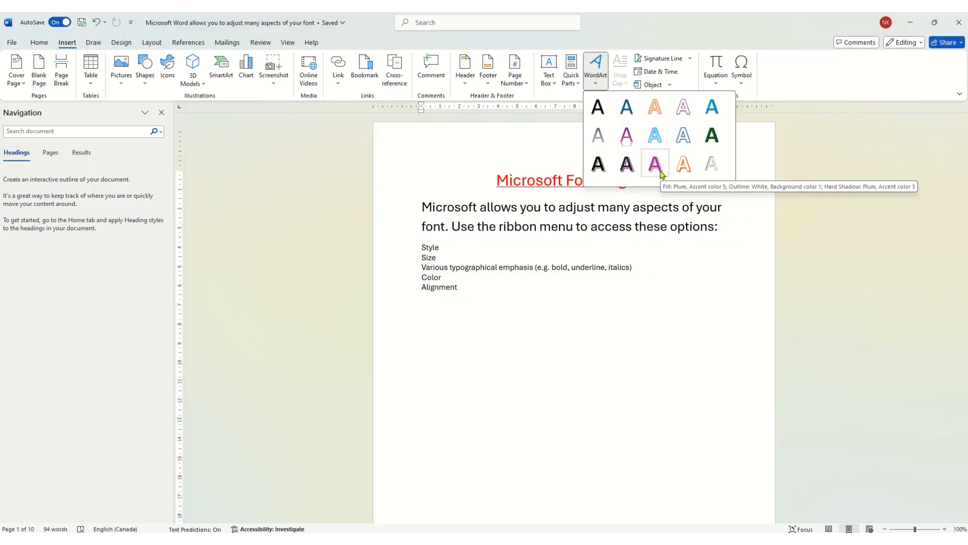
pyautogui.click(494, 180)
pyautogui.moveTo(494, 181); pyautogui.dragTo(665, 181)
pyautogui.click(598, 81)
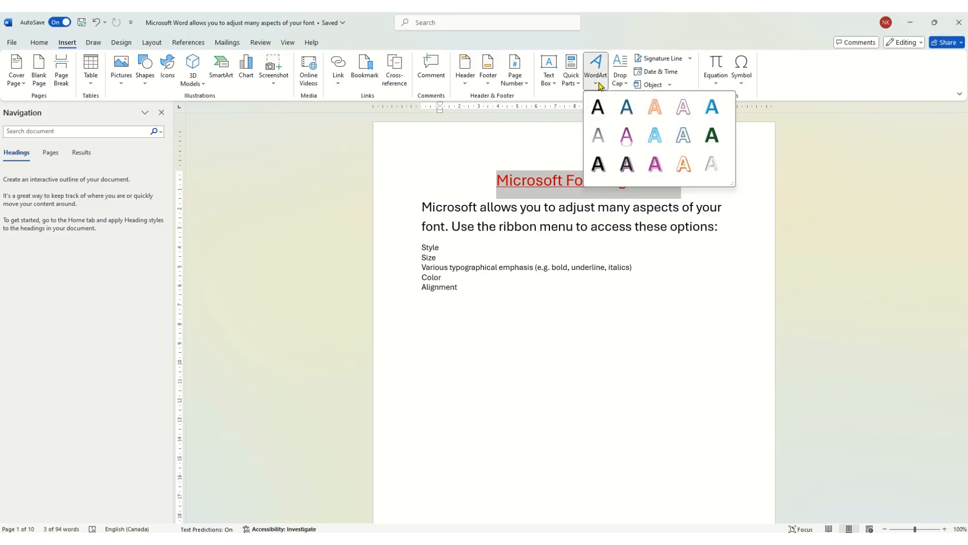
pyautogui.click(655, 164)
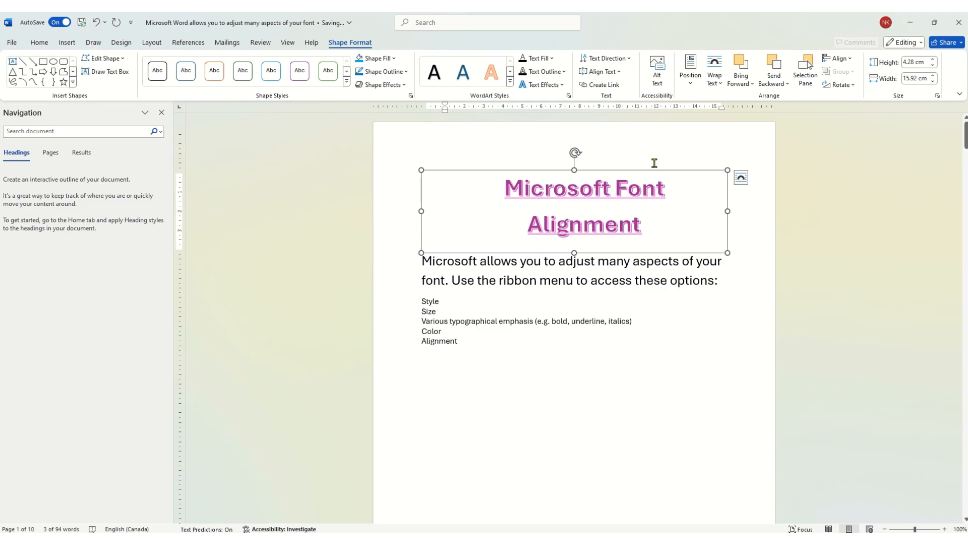
# Change the title "Microsoft Font Alignment" to the WordArt style with white fill and orange outline, and deselect the text.
pyautogui.click(511, 74)
pyautogui.click(511, 74)
pyautogui.click(511, 74)
pyautogui.click(511, 74)
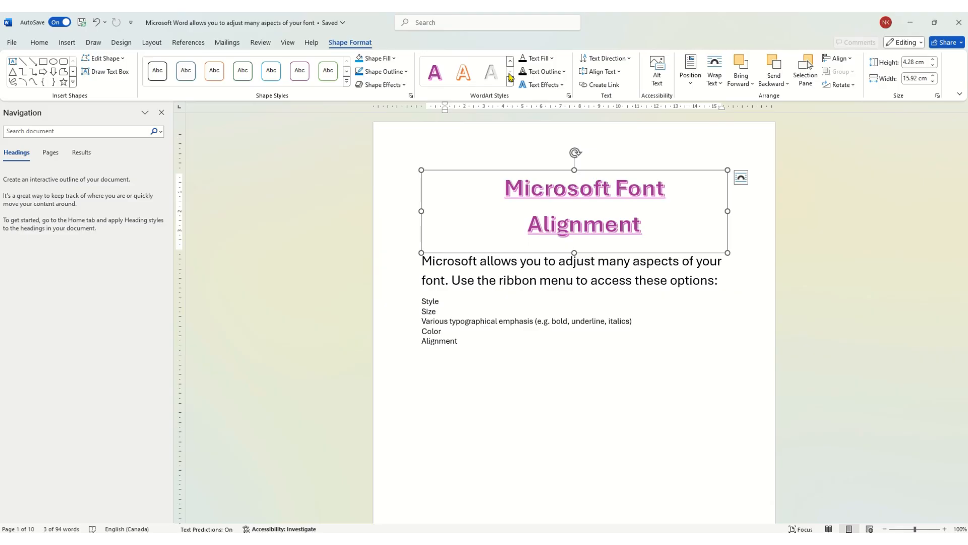
pyautogui.moveTo(655, 225); pyautogui.dragTo(498, 208)
pyautogui.click(461, 76)
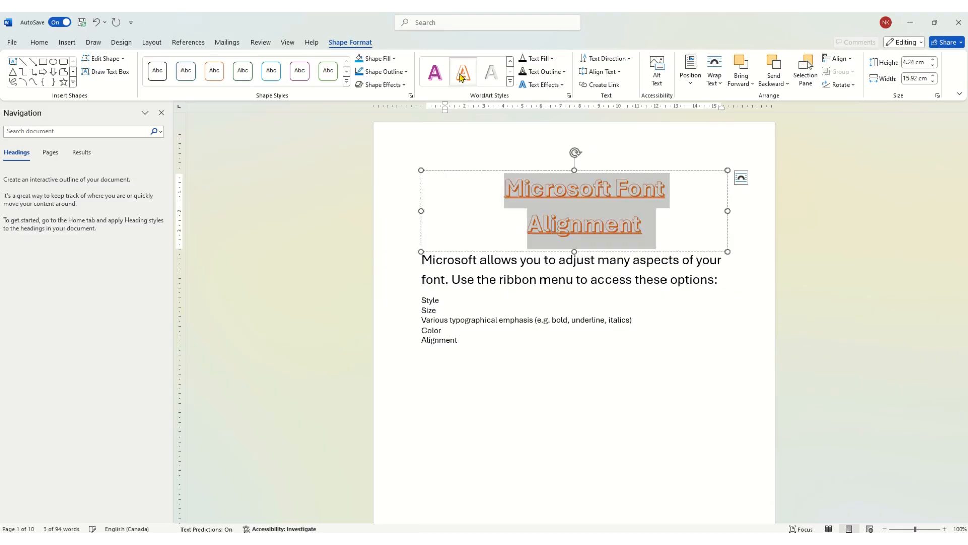
pyautogui.click(492, 207)
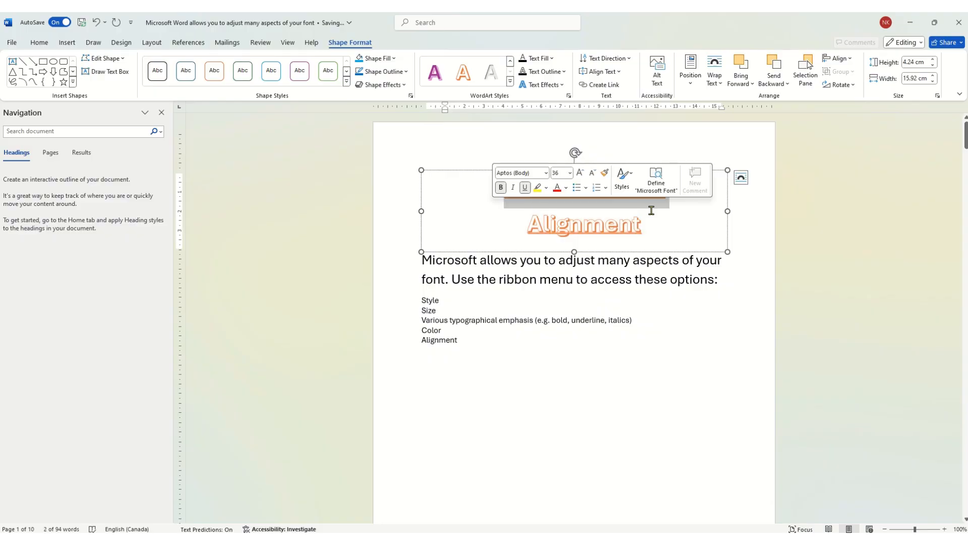
pyautogui.click(669, 226)
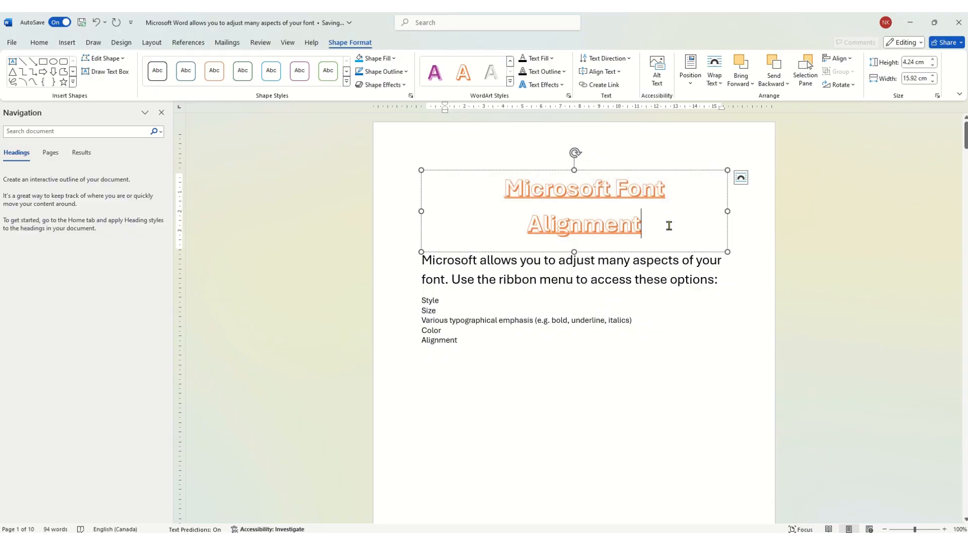
# Set the text fill of the WordArt title to light green and deselect the text.
pyautogui.click(553, 59)
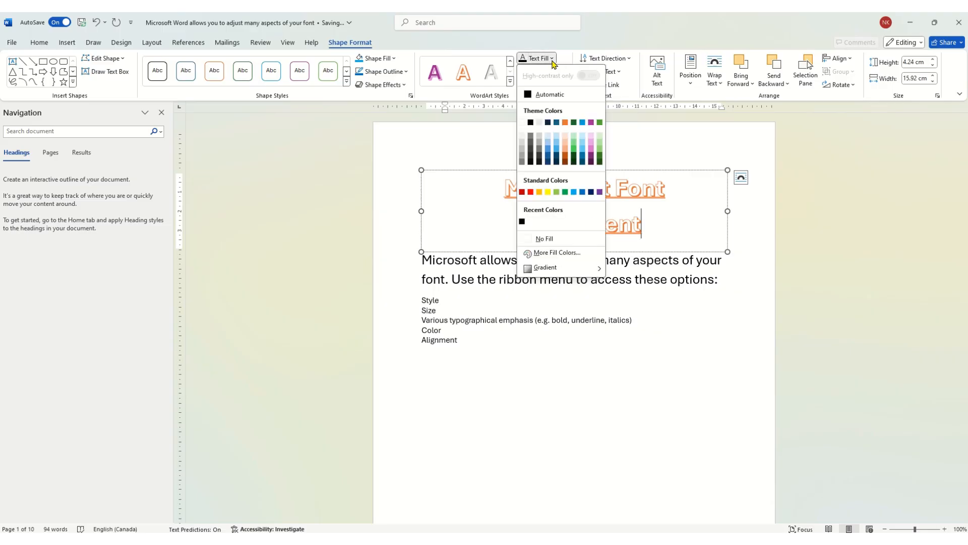
pyautogui.click(575, 144)
pyautogui.moveTo(641, 226); pyautogui.dragTo(500, 185)
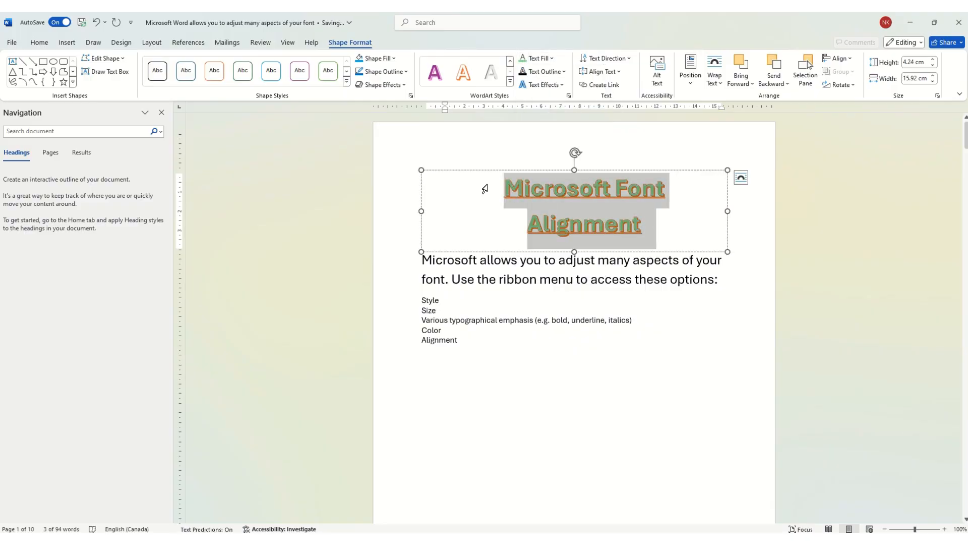
pyautogui.click(679, 236)
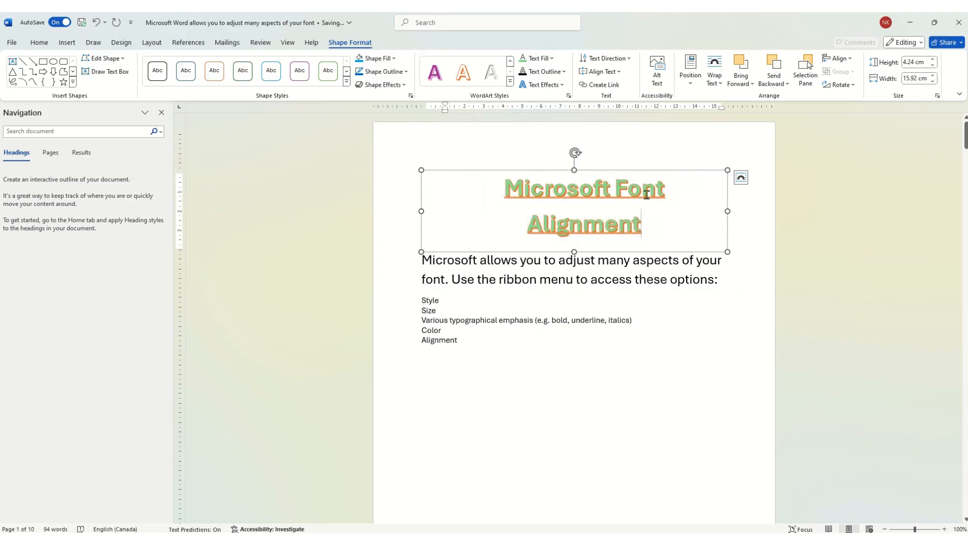
# Change the text outline of the WordArt title to green and deselect it.
pyautogui.click(564, 72)
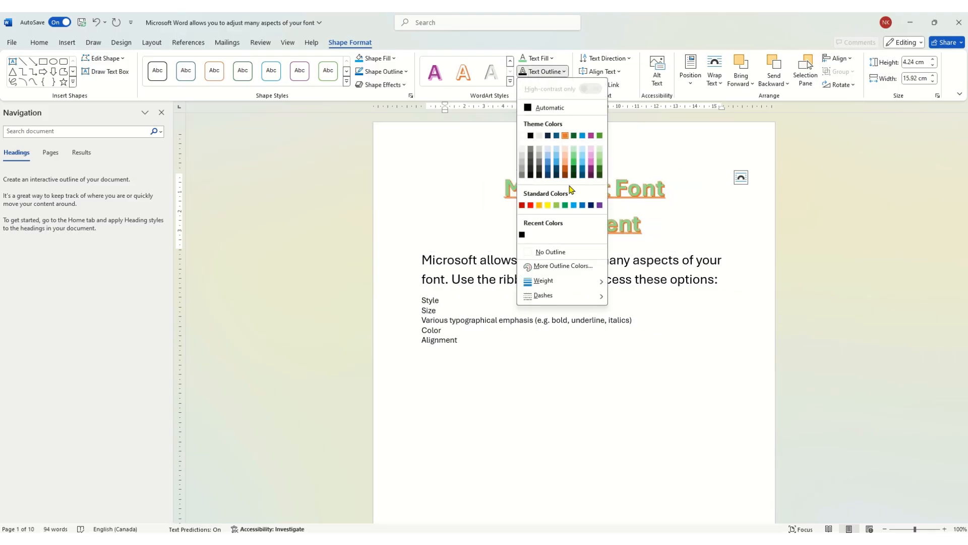
pyautogui.press('Escape')
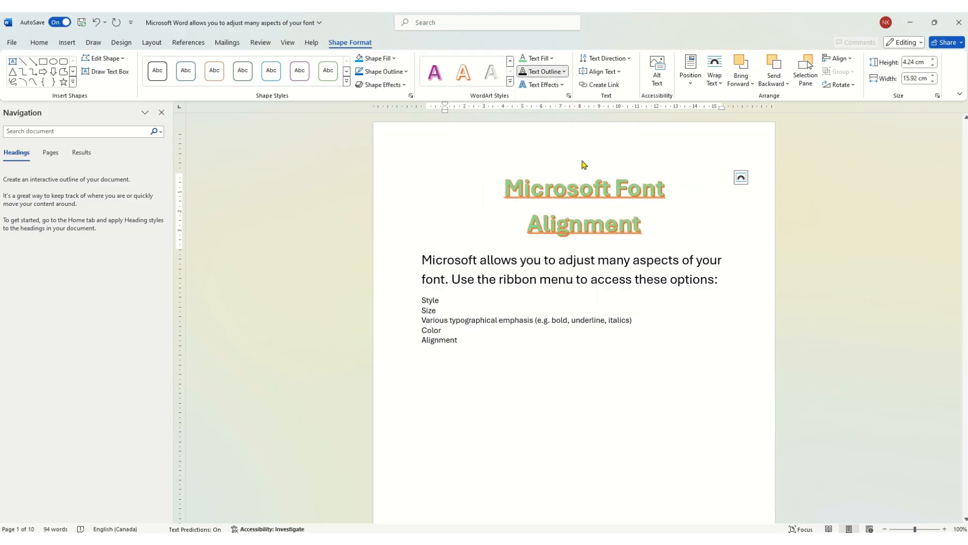
pyautogui.moveTo(655, 218); pyautogui.dragTo(489, 182)
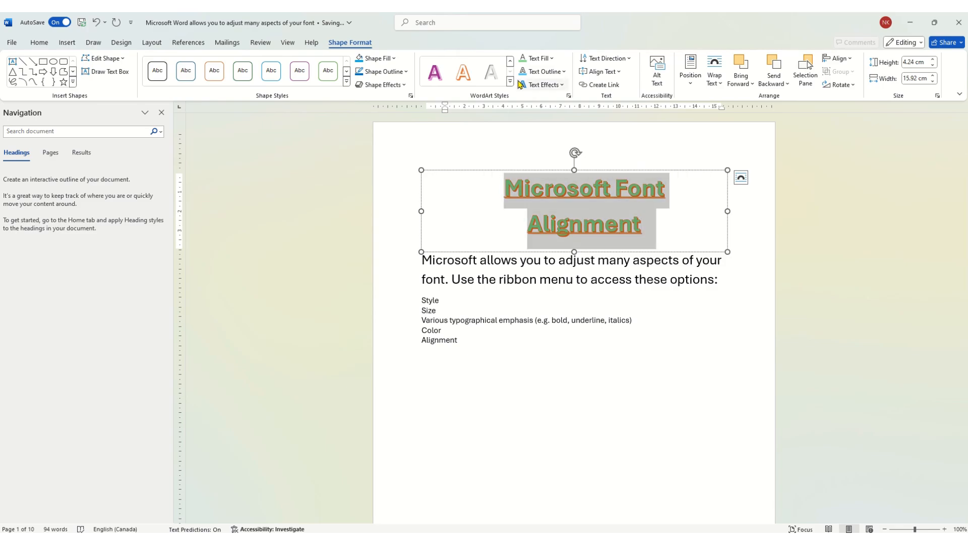
pyautogui.click(689, 273)
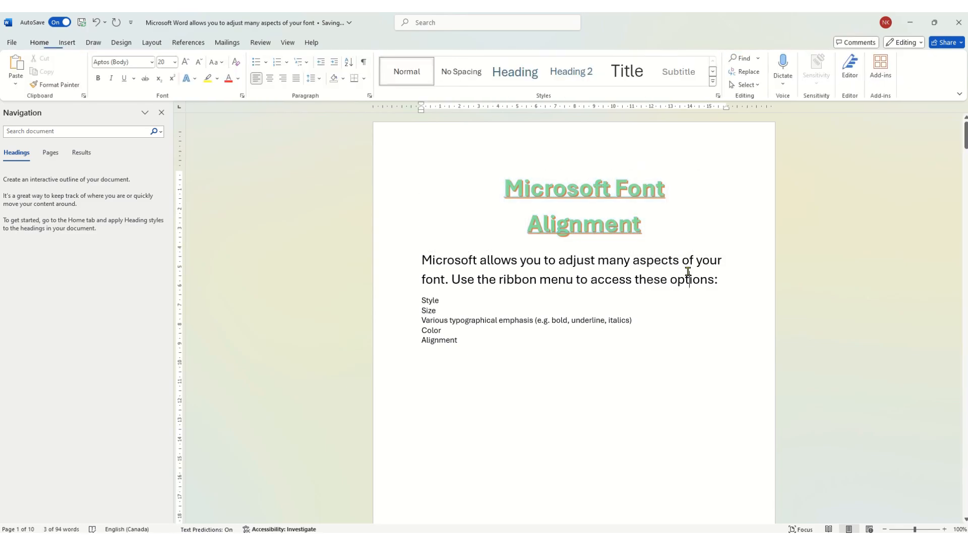
# Apply a thick green glow effect to the whole WordArt title and place the cursor after "Alignment" in the list.
pyautogui.moveTo(660, 230); pyautogui.dragTo(506, 197)
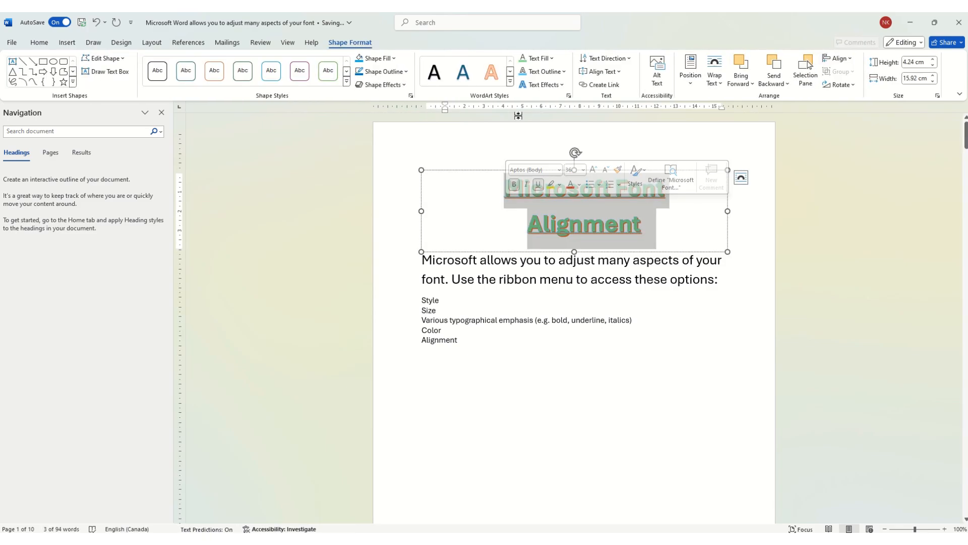
pyautogui.click(559, 85)
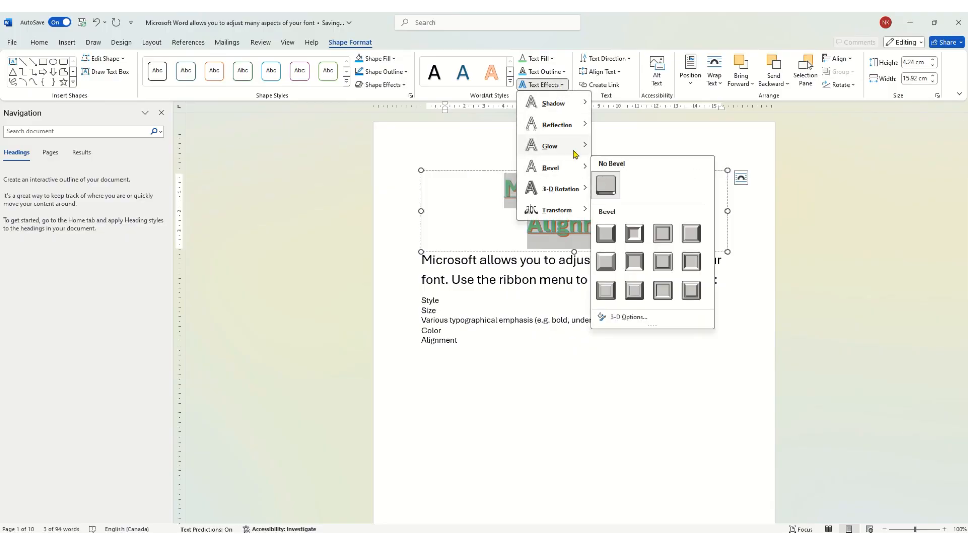
pyautogui.moveTo(575, 153)
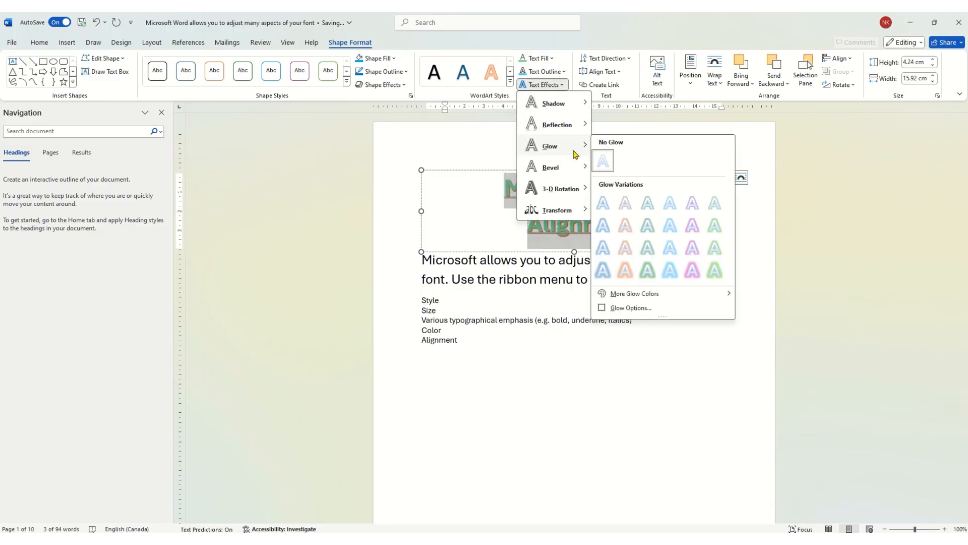
pyautogui.click(645, 277)
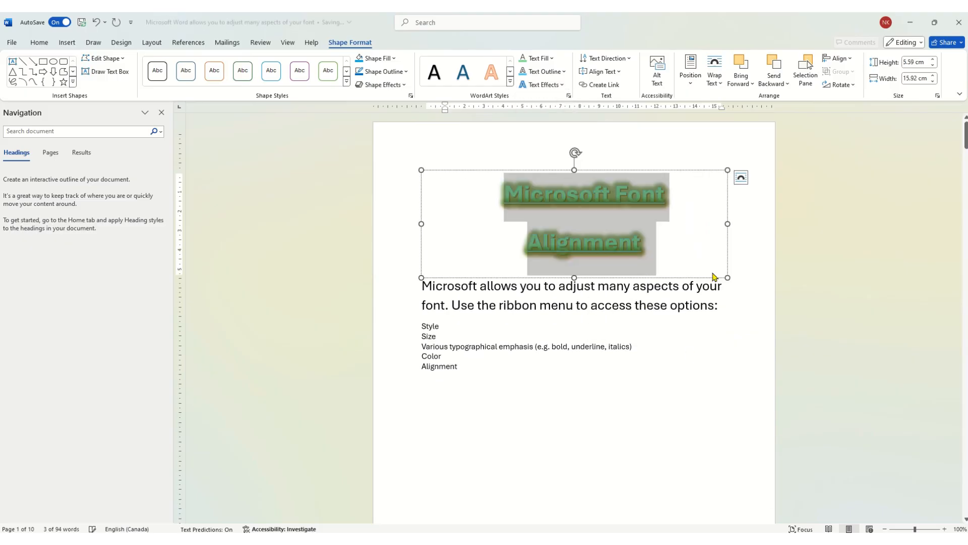
pyautogui.click(458, 367)
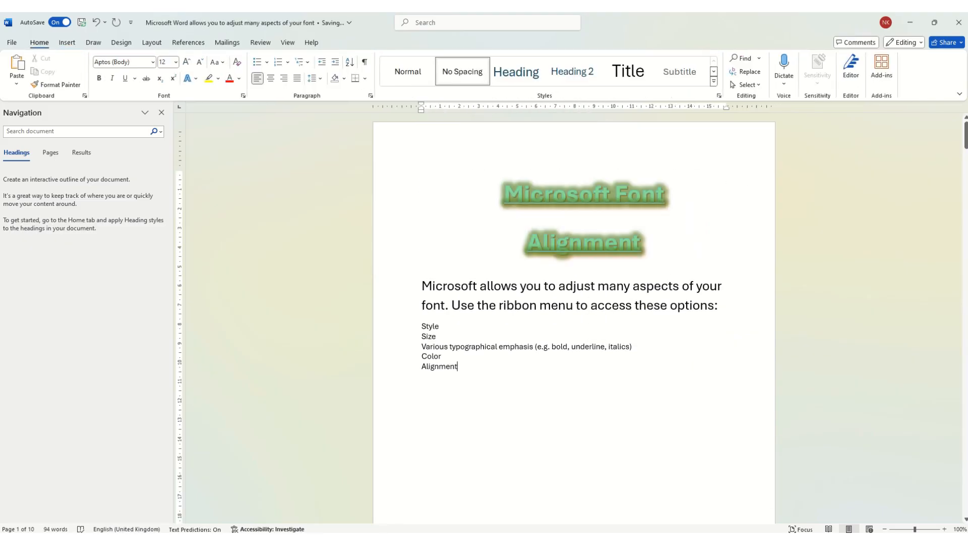
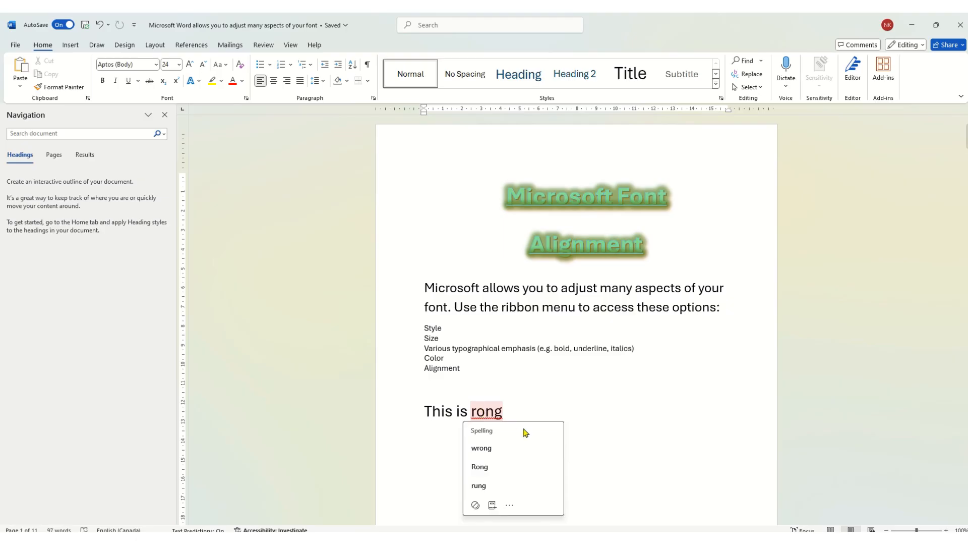
# Correct the misspelled word in "This is rong" with the suggested spelling "wrong".
pyautogui.rightClick(496, 410)
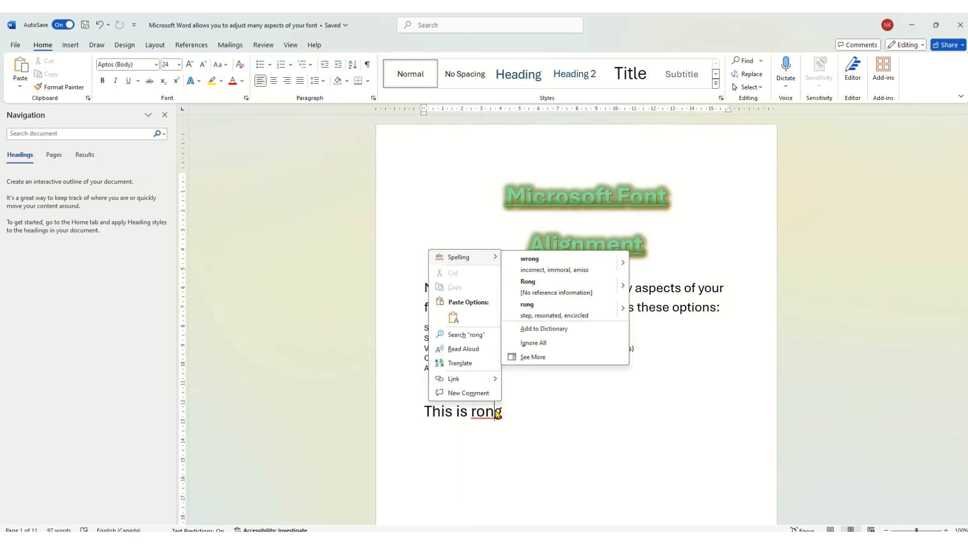
pyautogui.click(530, 259)
pyautogui.press('Return')
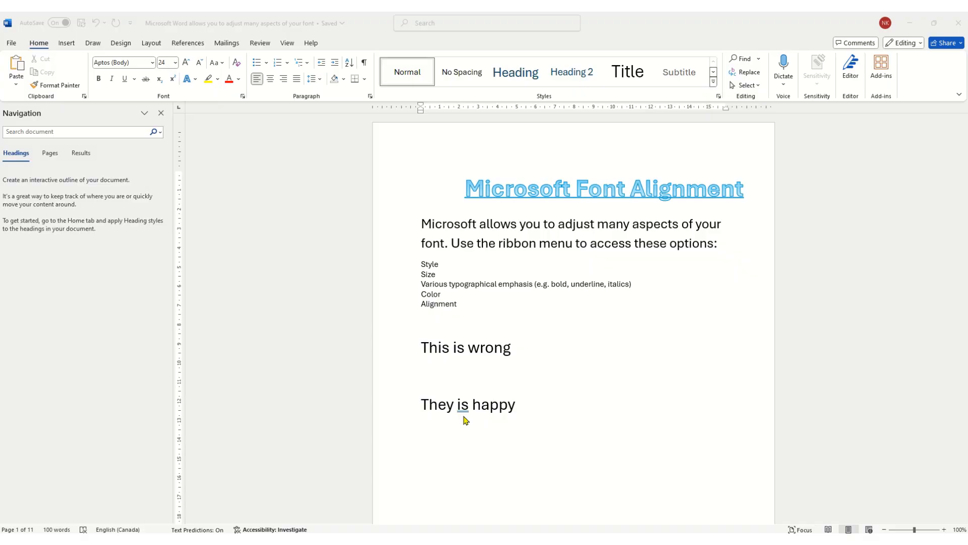
# Correct the grammar in "They is happy" with the suggested word "are".
pyautogui.click(465, 408)
pyautogui.click(463, 405)
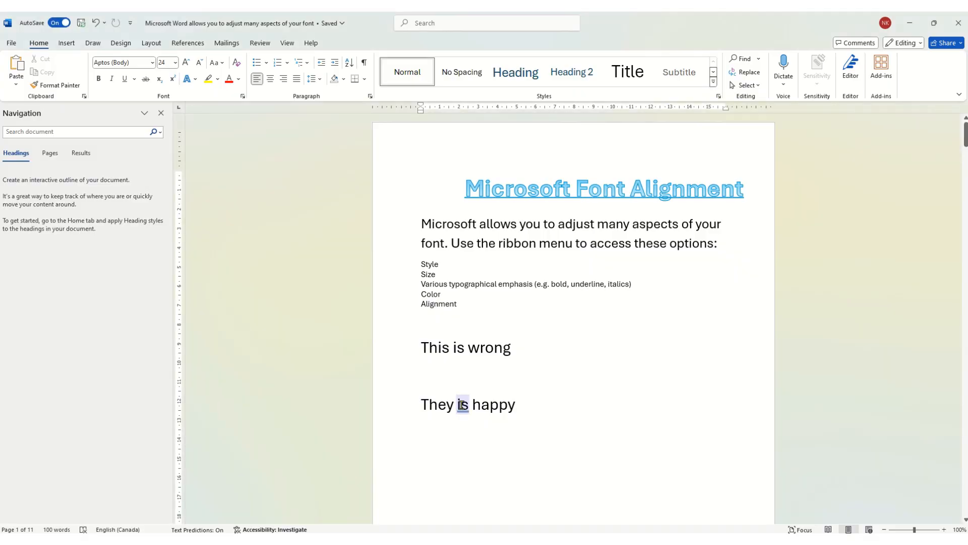
pyautogui.rightClick(462, 407)
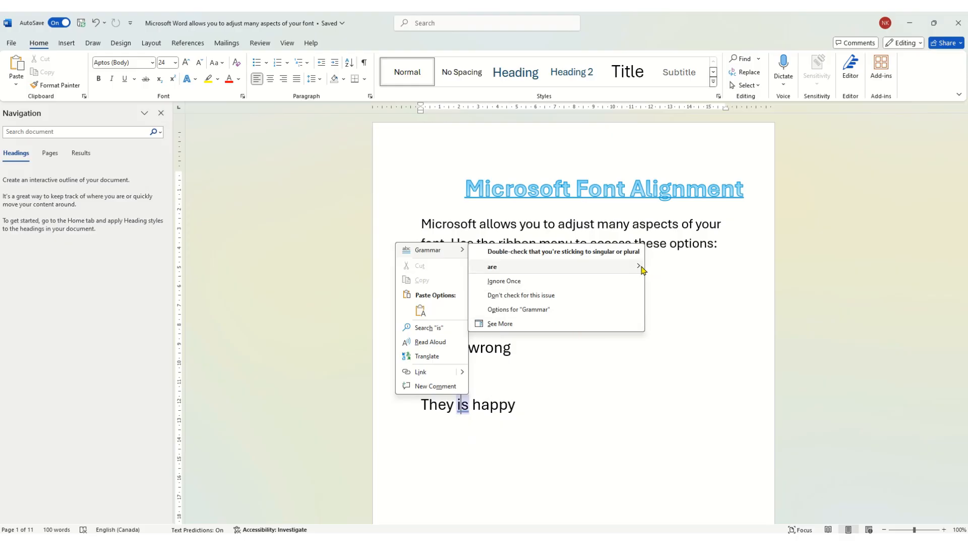
pyautogui.click(551, 272)
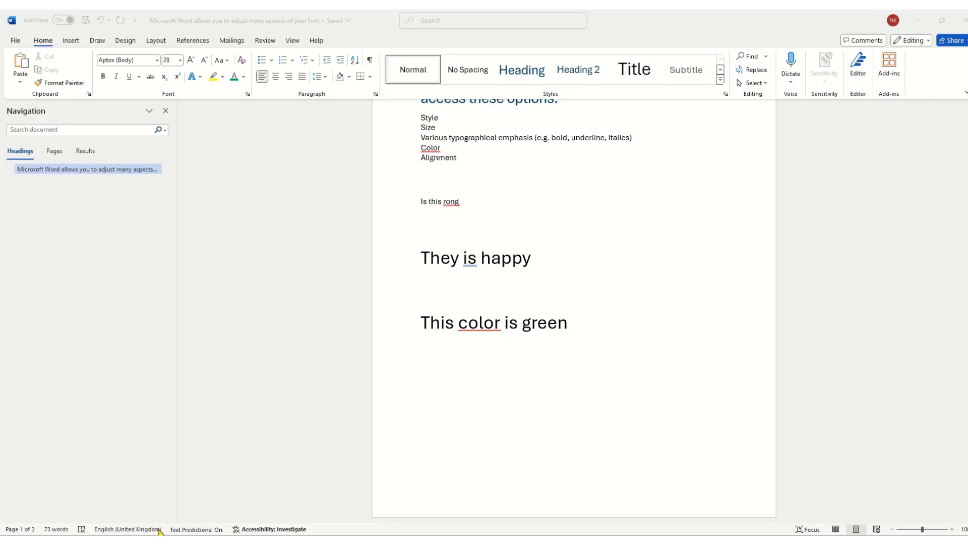
# Try the suggested spelling "colour" in "This color is green", and undo the replacement.
pyautogui.click(493, 325)
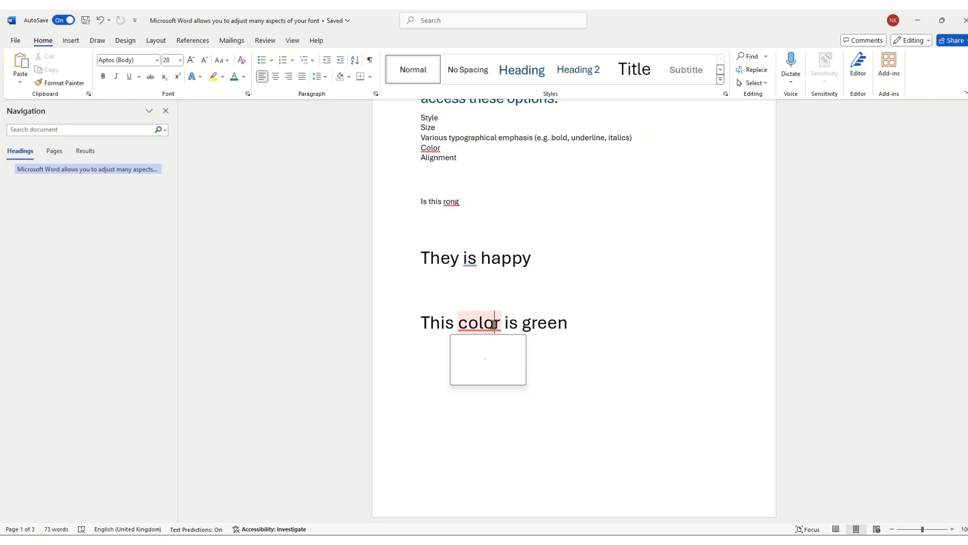
pyautogui.click(474, 348)
pyautogui.click(511, 373)
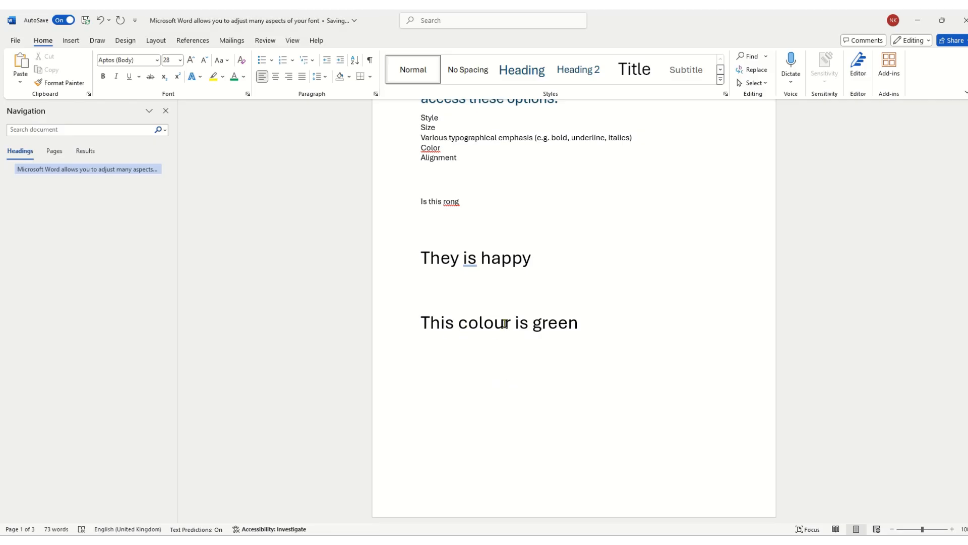
pyautogui.hotkey('ctrl', 'z')
pyautogui.press('Down')
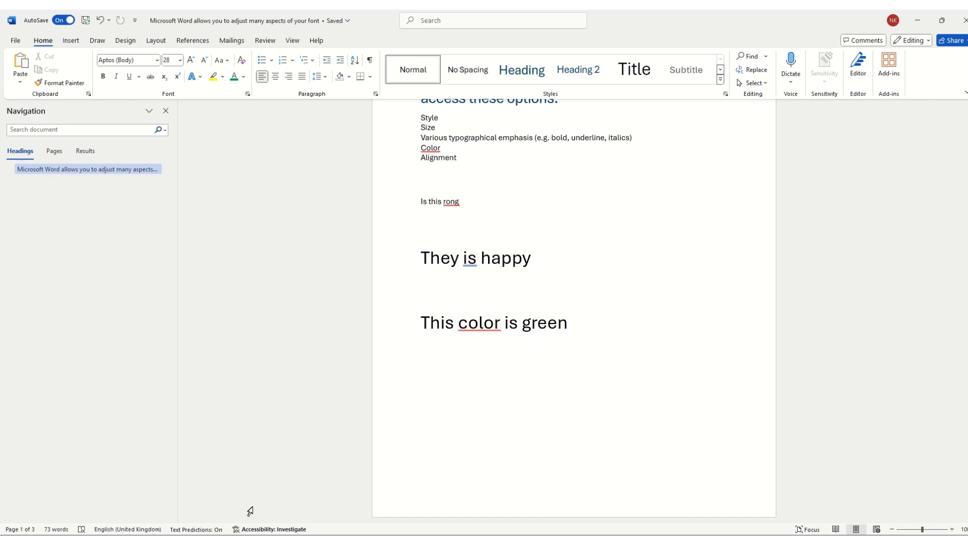
# Set the proofing language of the current document to English (Canada).
pyautogui.click(143, 531)
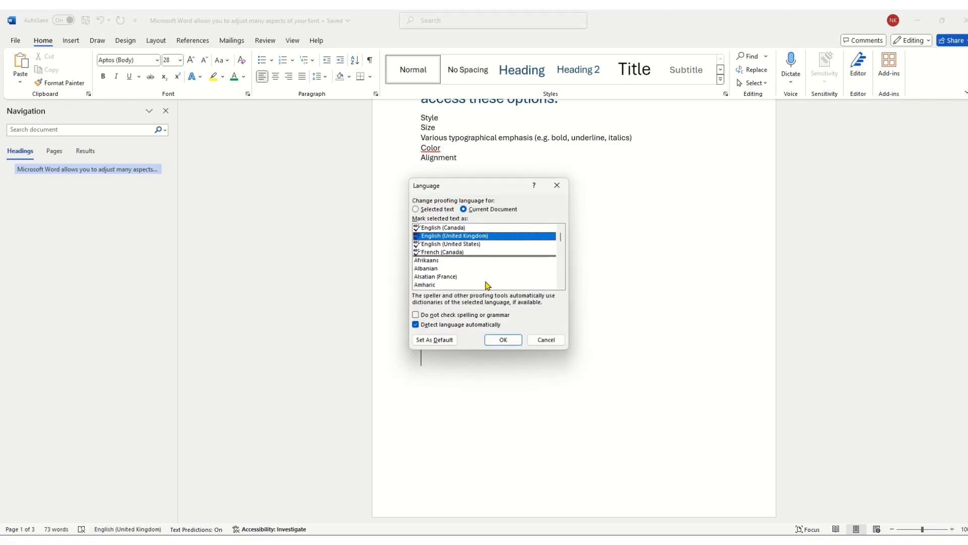
pyautogui.click(465, 245)
pyautogui.click(457, 229)
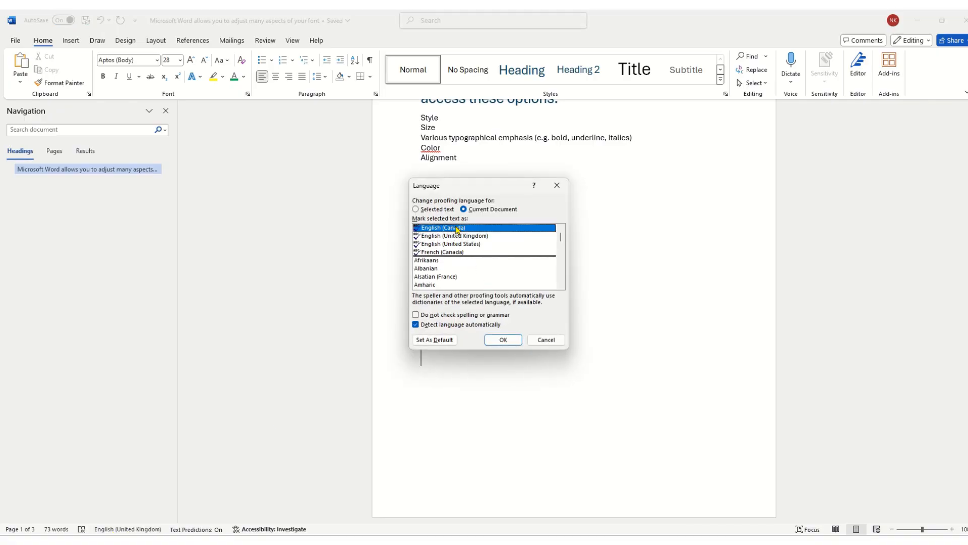
pyautogui.click(502, 339)
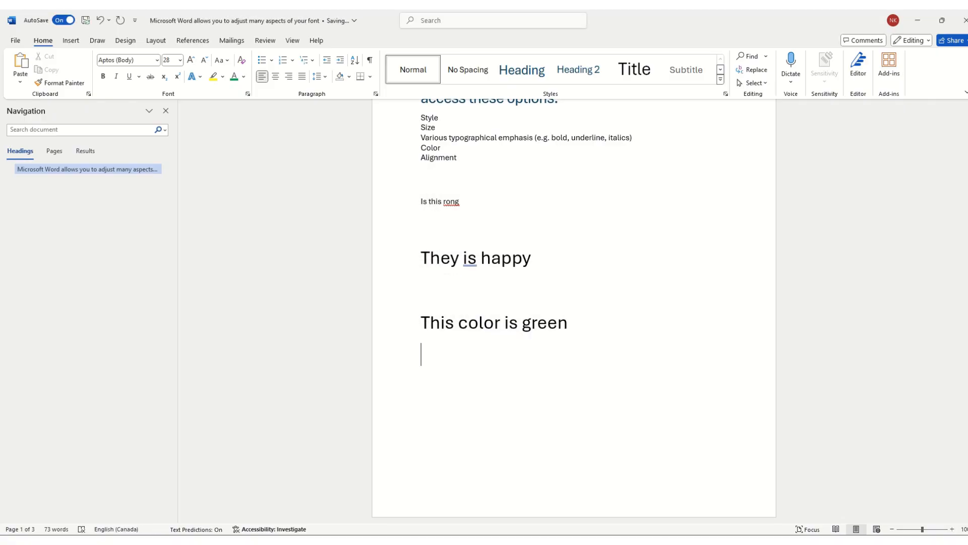
# Insert "a" before "cake" so that the list heading reads "Ingredients of a cake:".
pyautogui.click(452, 33)
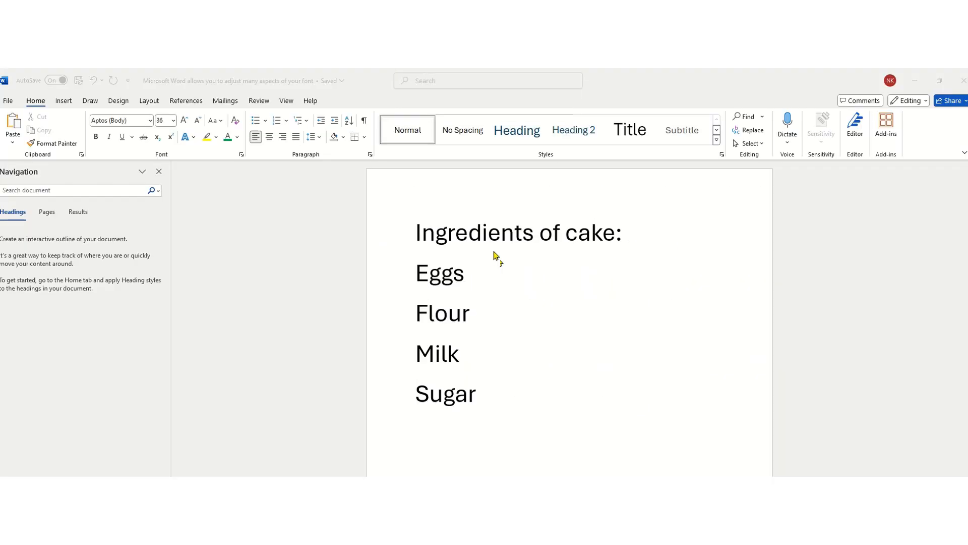
pyautogui.write('a cake:')
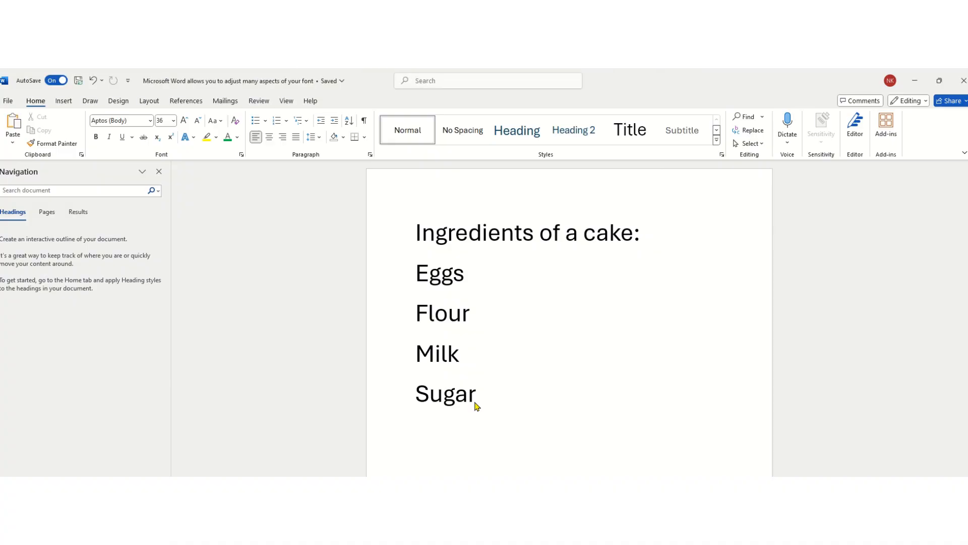
# Format the ingredients from "Eggs" to "Sugar" as a bulleted list and place the cursor below it.
pyautogui.click(477, 398)
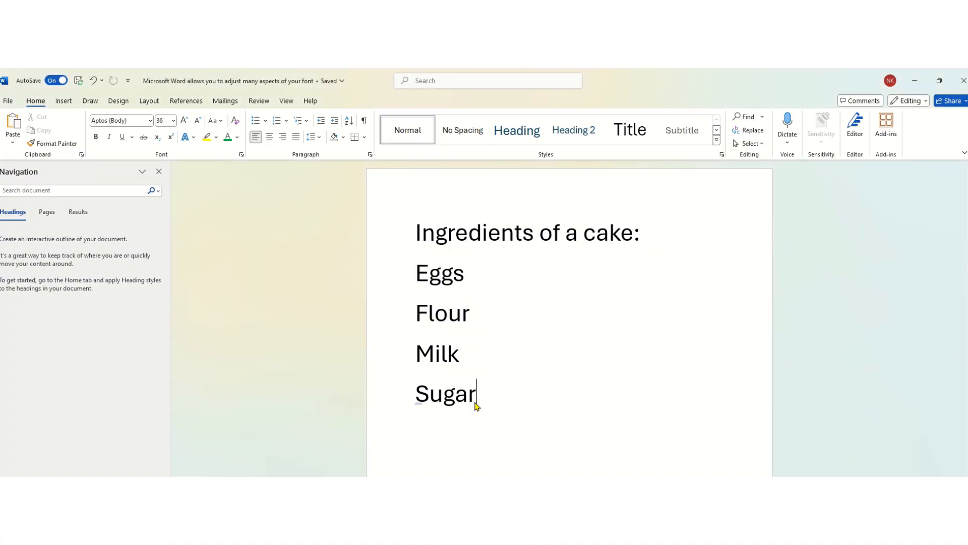
pyautogui.moveTo(473, 401); pyautogui.dragTo(418, 276)
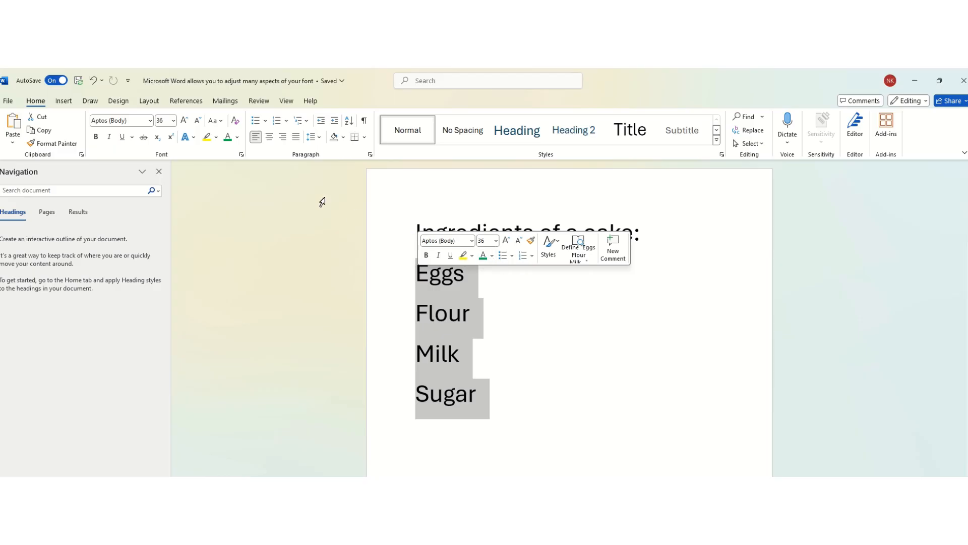
pyautogui.click(255, 121)
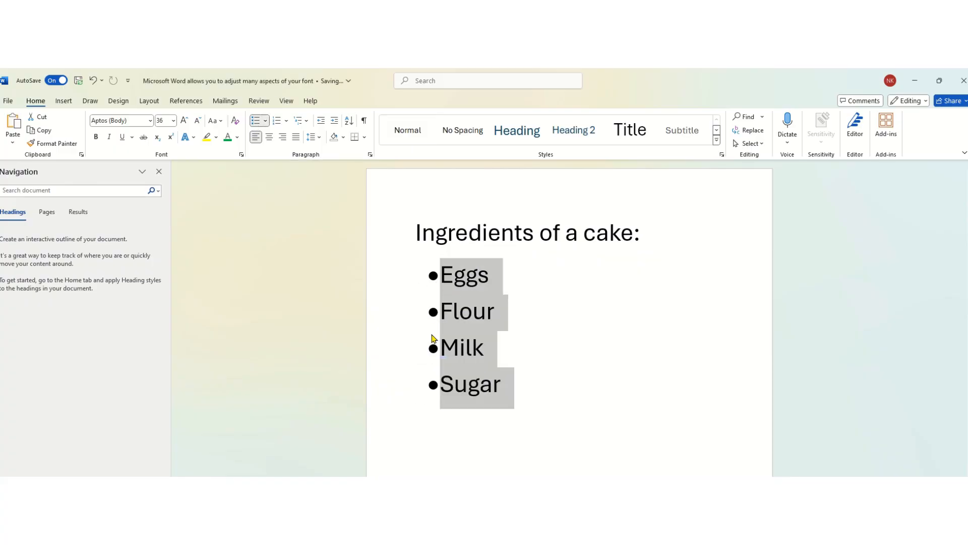
pyautogui.rightClick(429, 413)
pyautogui.click(575, 398)
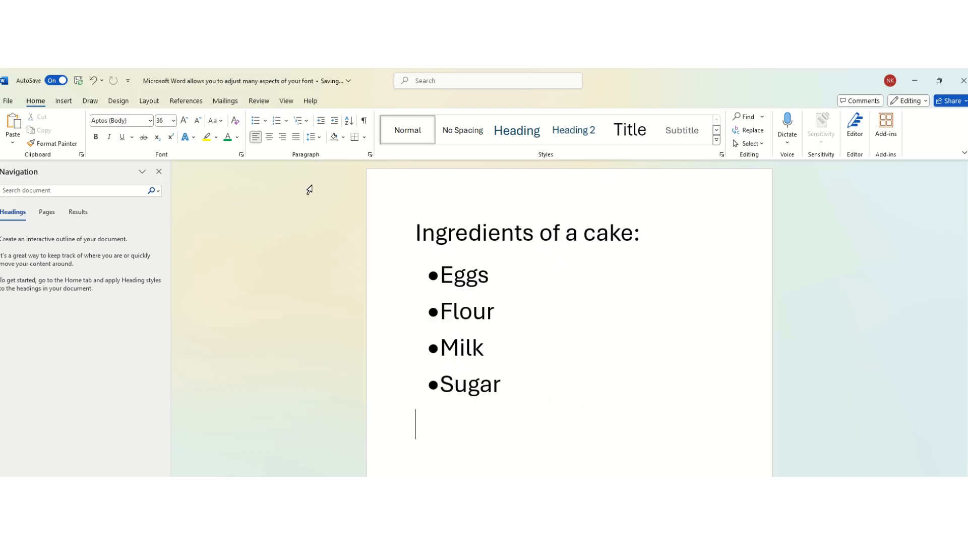
# Change the bullets of the ingredients from "Eggs" to "Sugar" to the solid square style.
pyautogui.moveTo(514, 378); pyautogui.dragTo(441, 267)
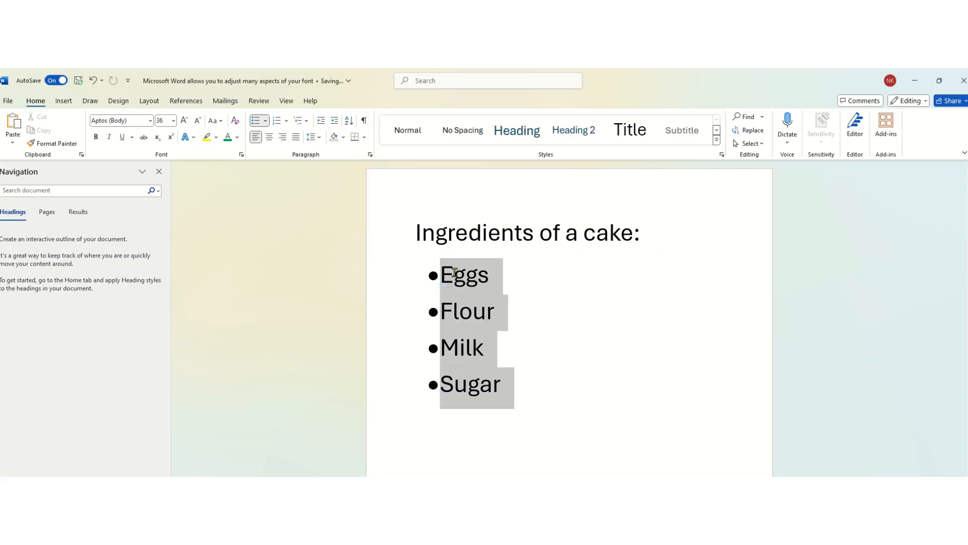
pyautogui.click(265, 121)
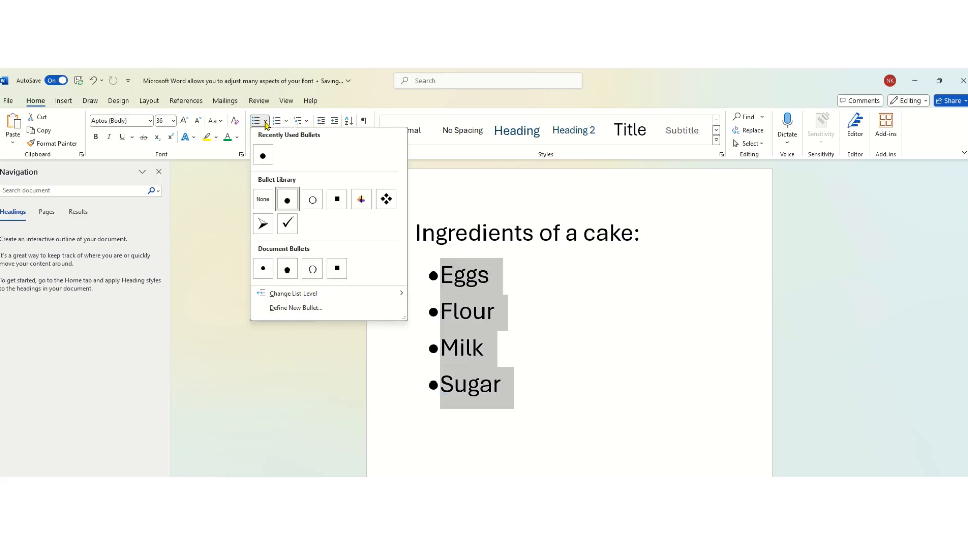
pyautogui.click(336, 204)
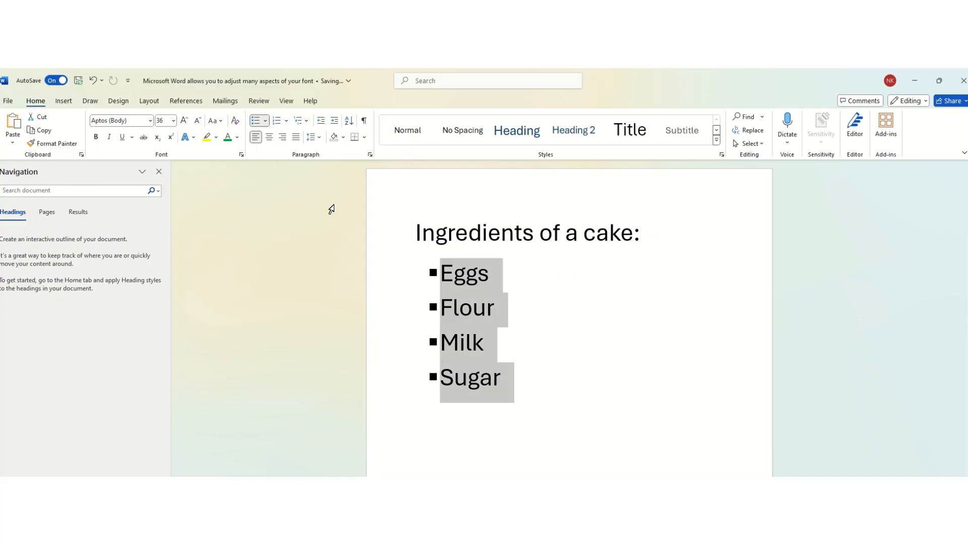
pyautogui.click(529, 394)
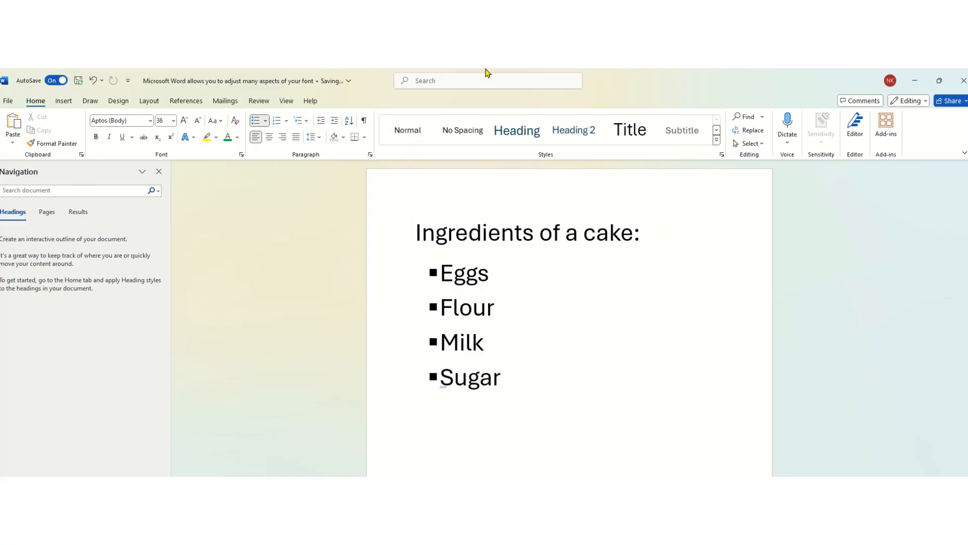
# Add the items "Brown sugar" and "Cane sugar" below "Sugar" in the bulleted ingredient list.
pyautogui.click(505, 379)
pyautogui.press('Return')
pyautogui.write('Brown sugar')
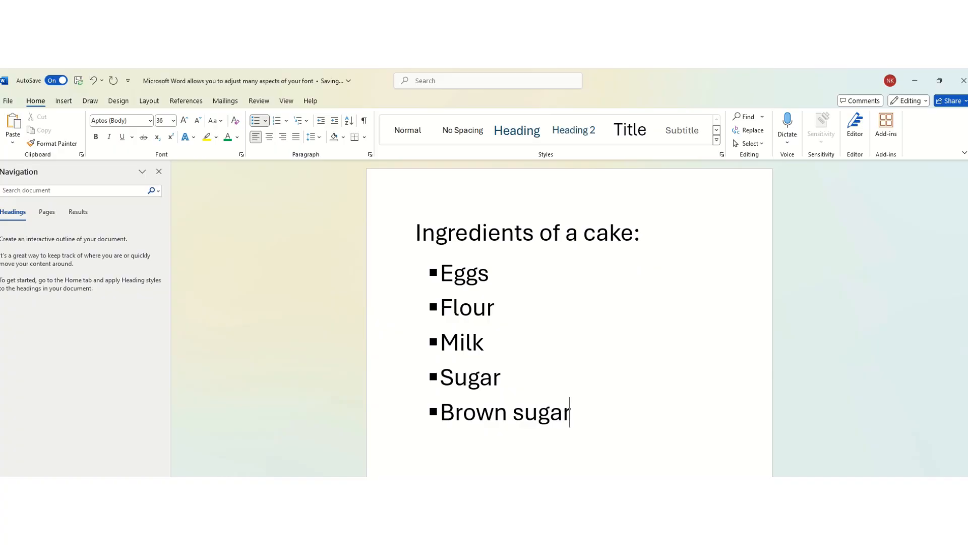
pyautogui.press('Return')
pyautogui.write('Cane')
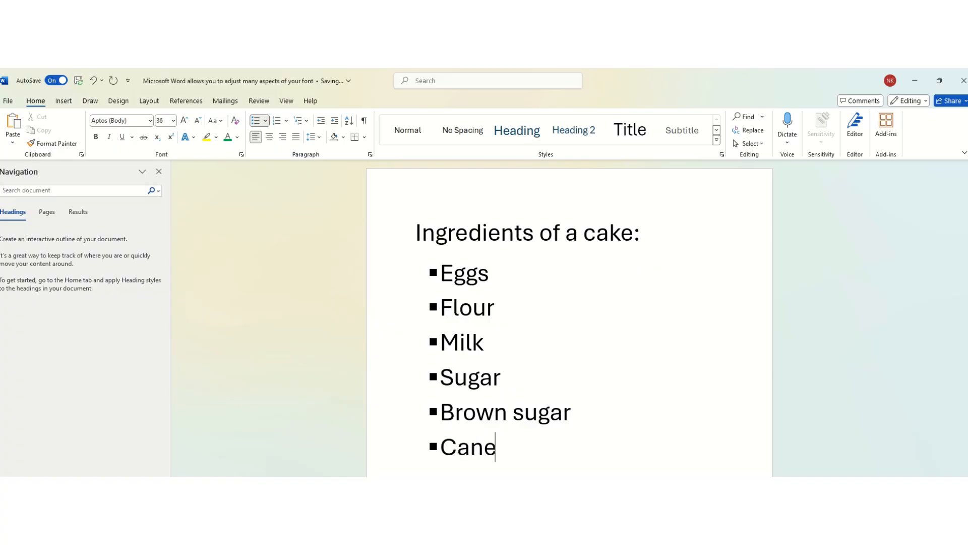
pyautogui.write(' sugar')
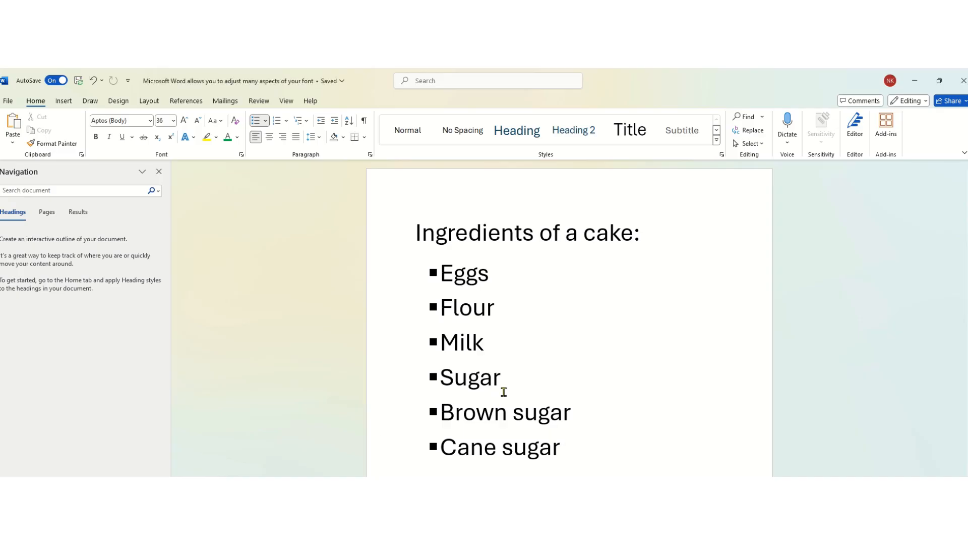
# Change "Brown sugar" and "Cane sugar" to the second list level as sub-items of "Sugar".
pyautogui.moveTo(503, 389); pyautogui.dragTo(440, 396)
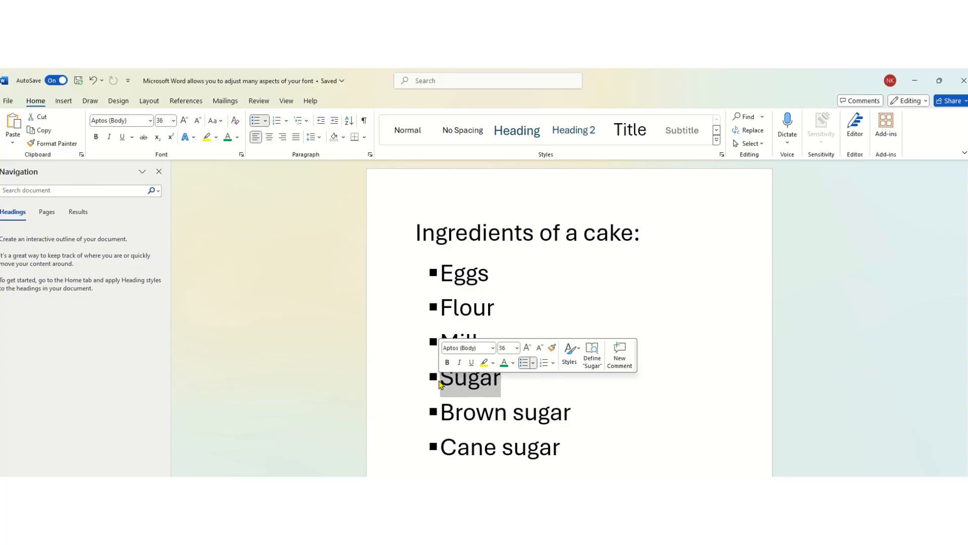
pyautogui.click(605, 447)
pyautogui.moveTo(575, 450); pyautogui.dragTo(464, 431)
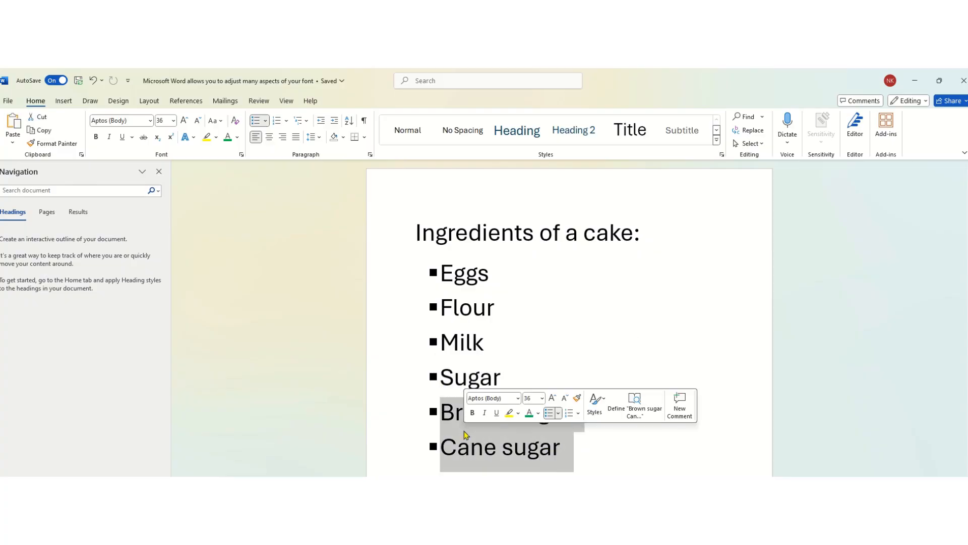
pyautogui.click(265, 122)
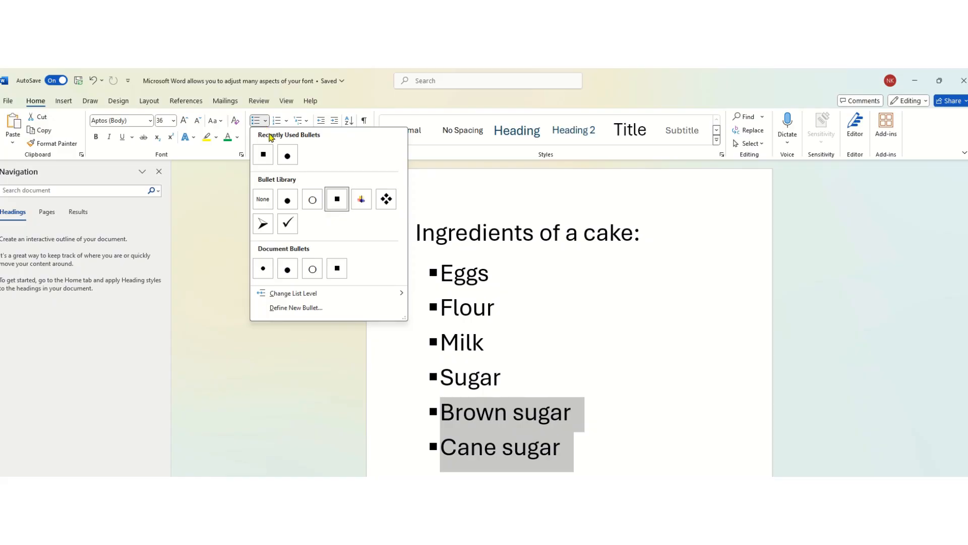
pyautogui.moveTo(331, 294)
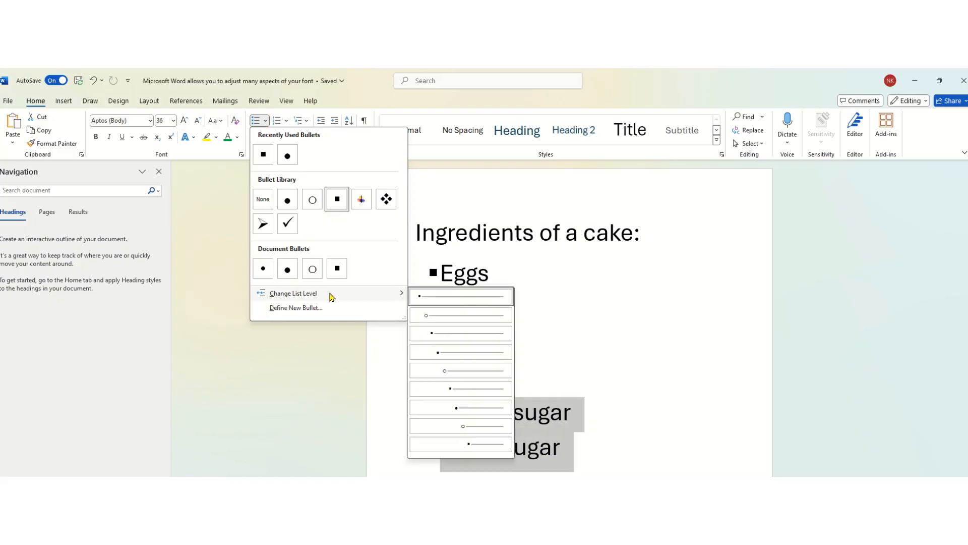
pyautogui.click(474, 316)
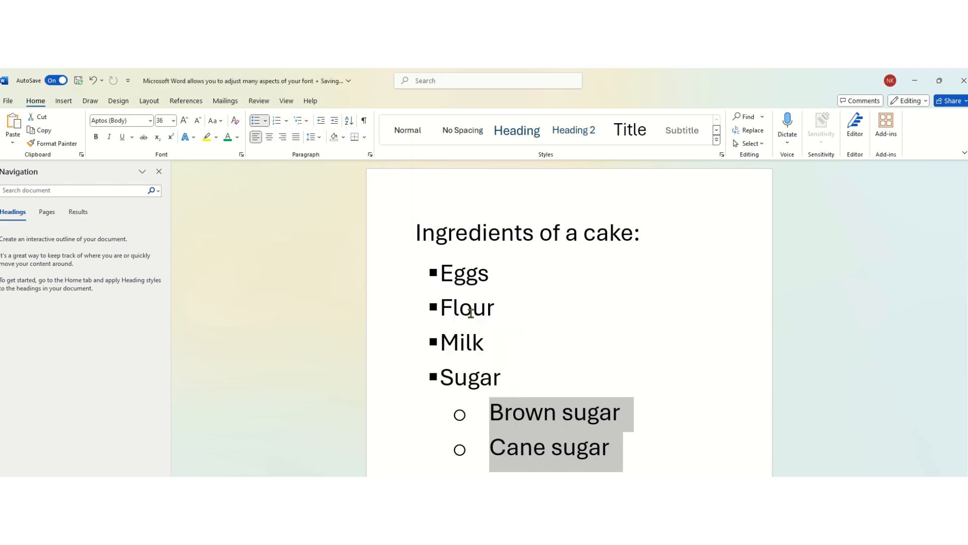
pyautogui.click(637, 452)
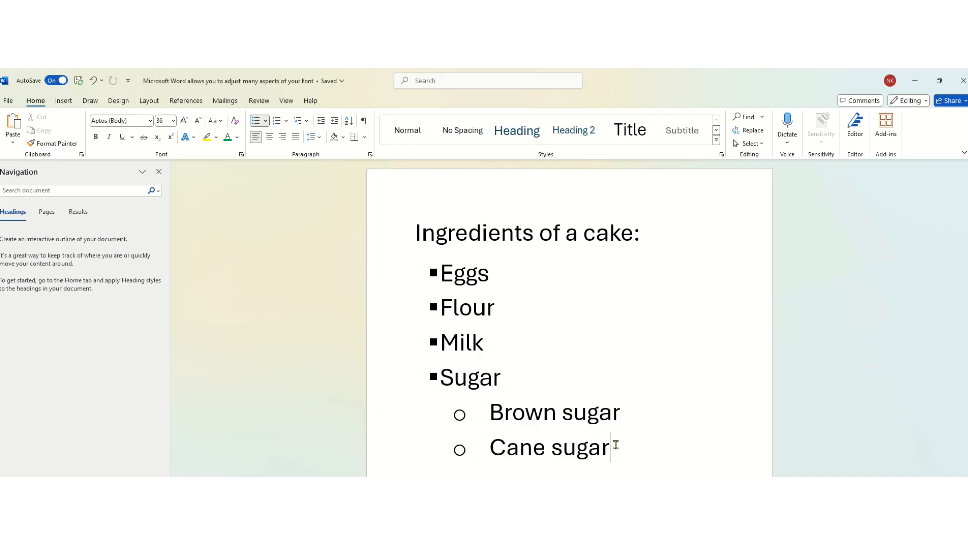
# Change the list level of "Cane sugar" back to the first level.
pyautogui.moveTo(616, 443); pyautogui.dragTo(503, 448)
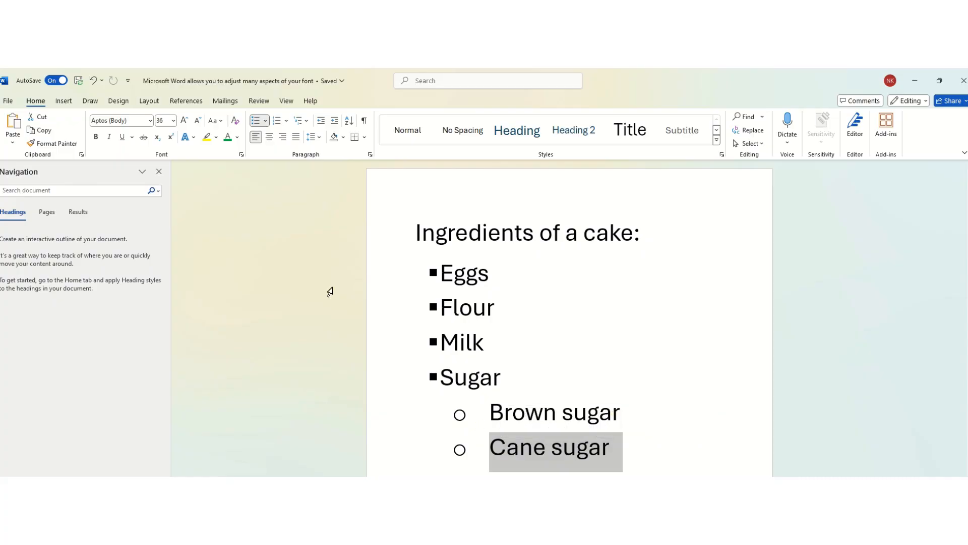
pyautogui.click(266, 122)
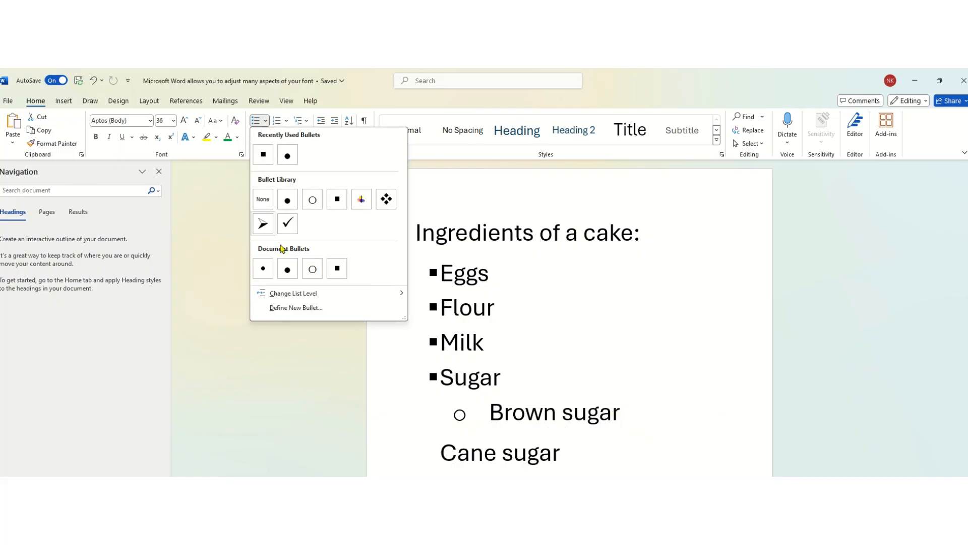
pyautogui.moveTo(319, 297)
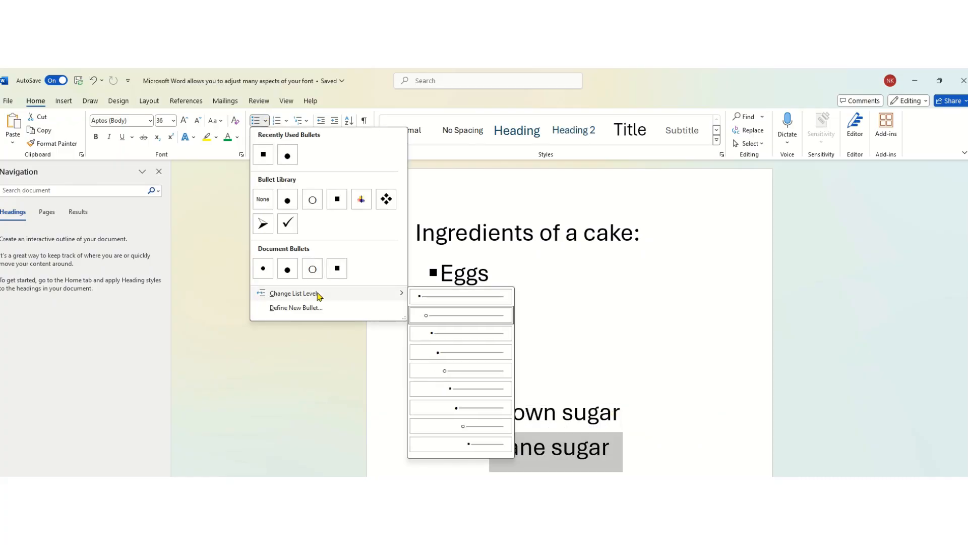
pyautogui.click(440, 297)
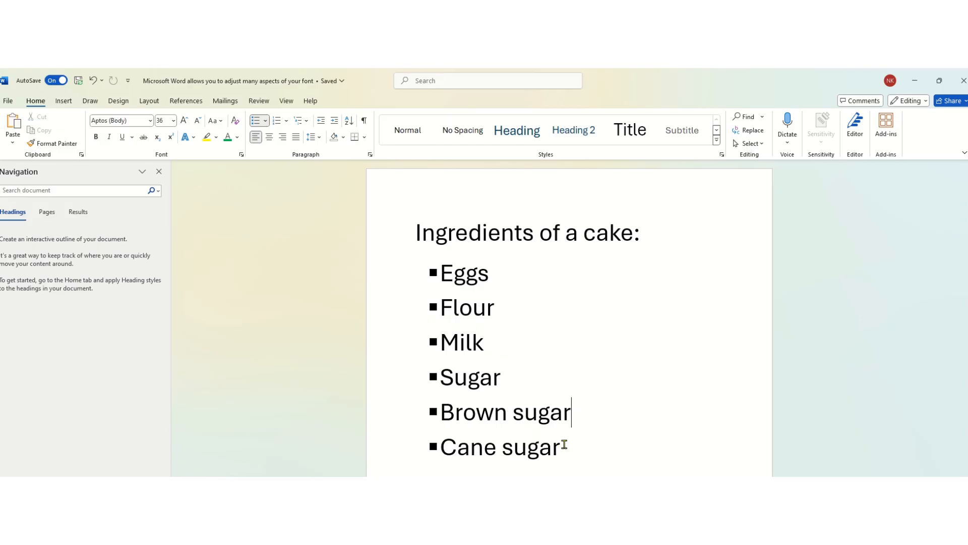
# Demote "Brown sugar" and "Cane sugar" together by one list level, and promote them back to the main level.
pyautogui.moveTo(564, 444); pyautogui.dragTo(452, 423)
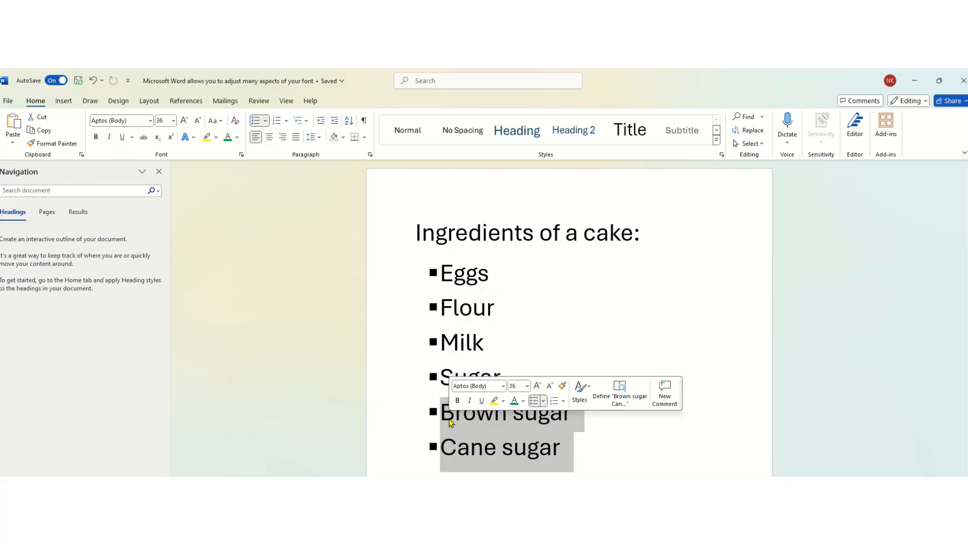
pyautogui.press('Tab')
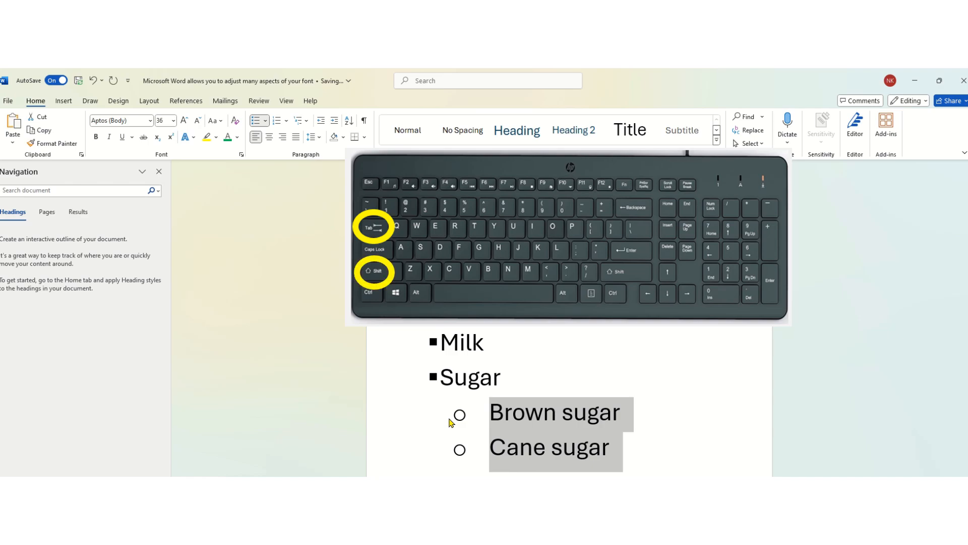
pyautogui.hotkey('shift', 'Tab')
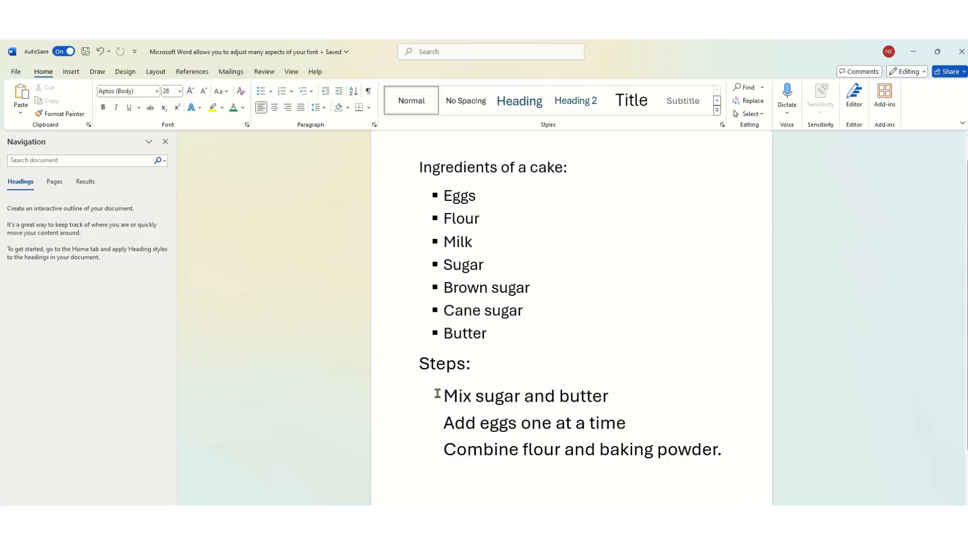
# Format the three lines under "Steps:" as a numbered list in the 1), 2), 3) format.
pyautogui.moveTo(438, 393); pyautogui.dragTo(733, 459)
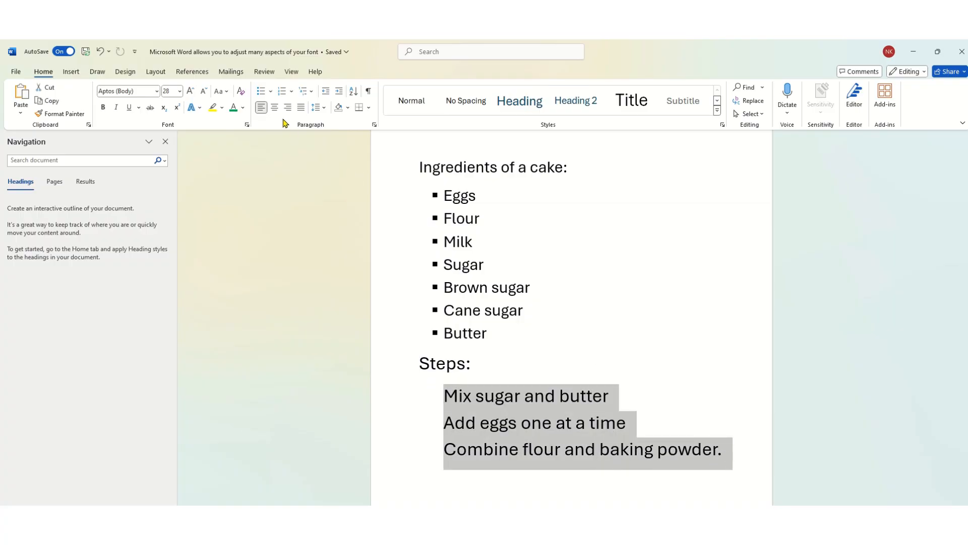
pyautogui.click(292, 92)
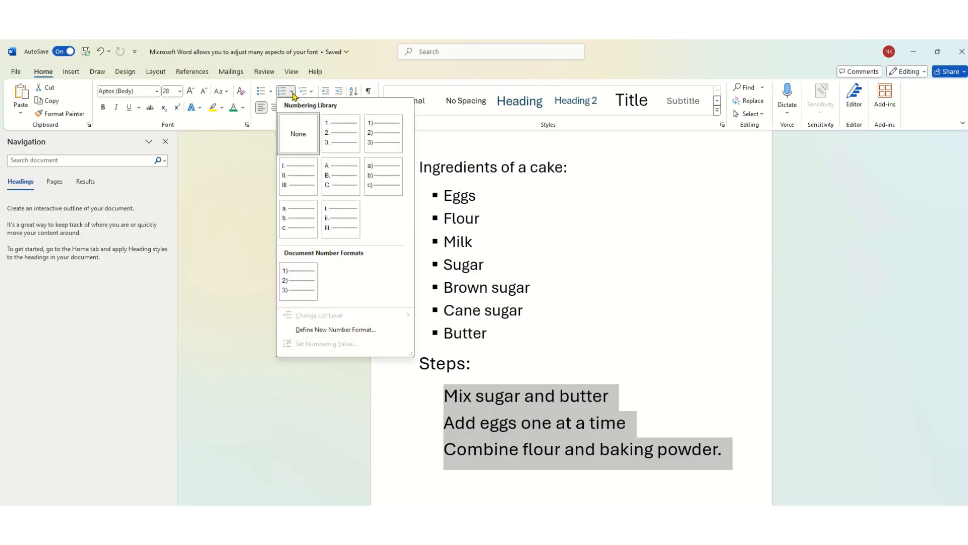
pyautogui.click(384, 147)
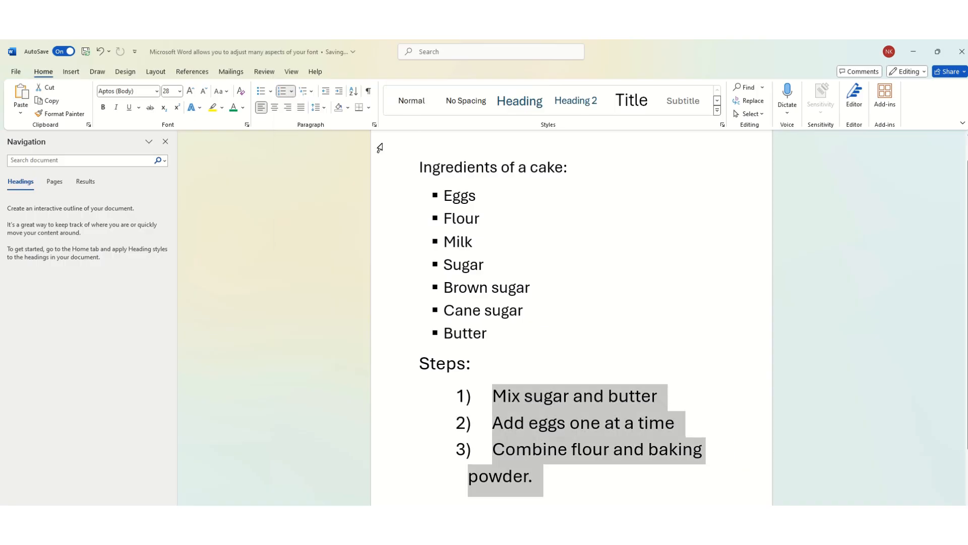
pyautogui.click(599, 468)
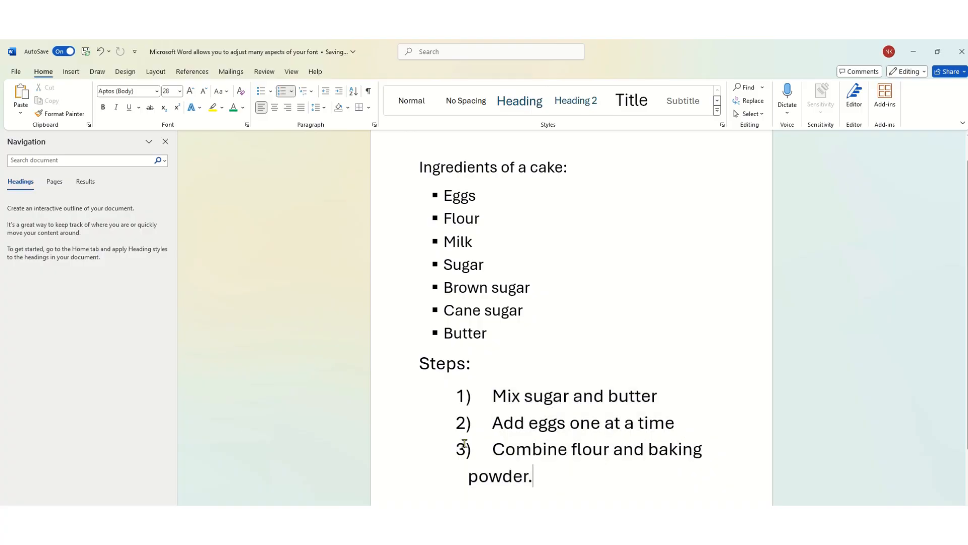
pyautogui.click(450, 58)
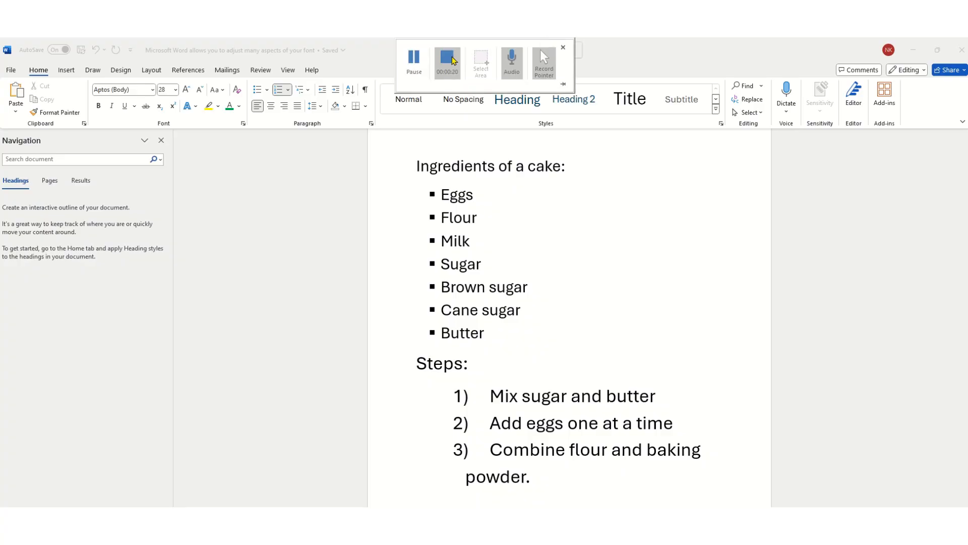
pyautogui.click(454, 61)
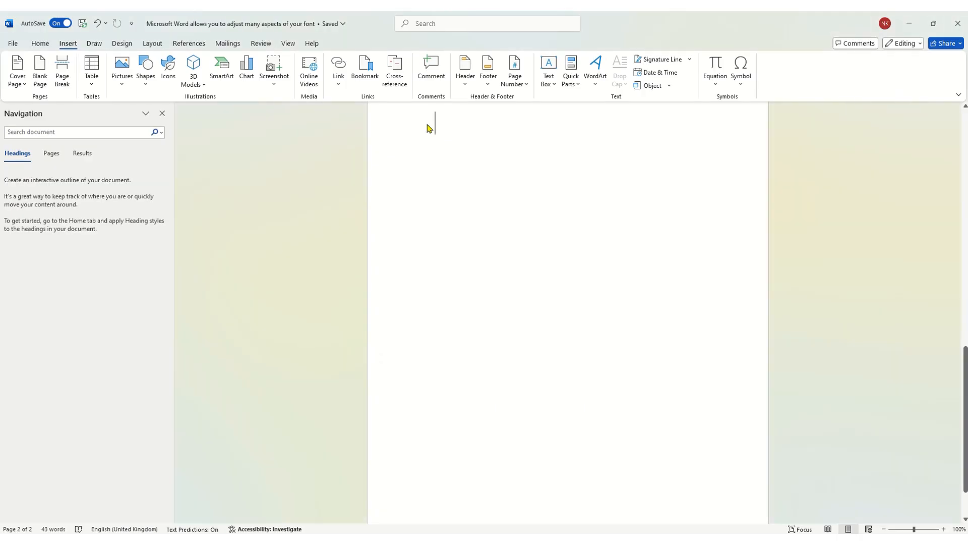
pyautogui.click(427, 128)
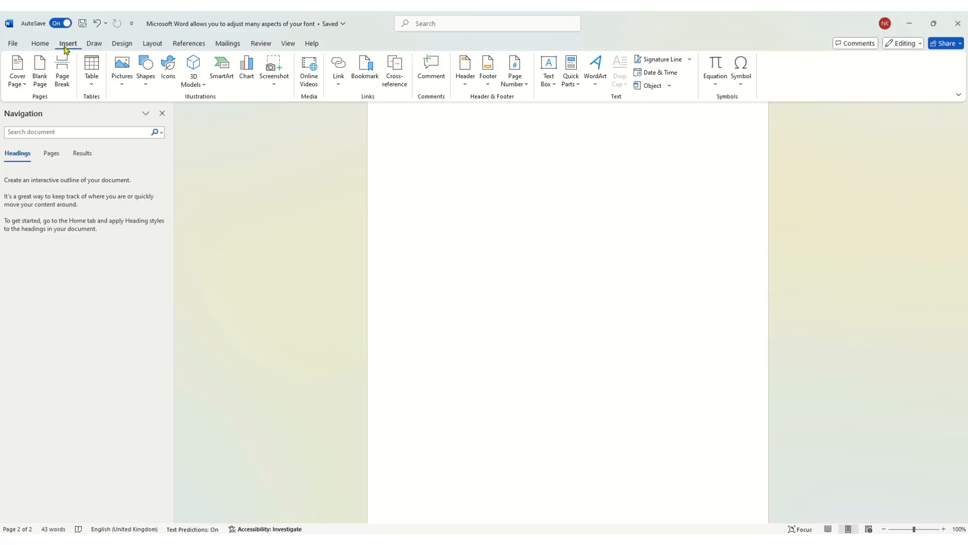
pyautogui.click(126, 89)
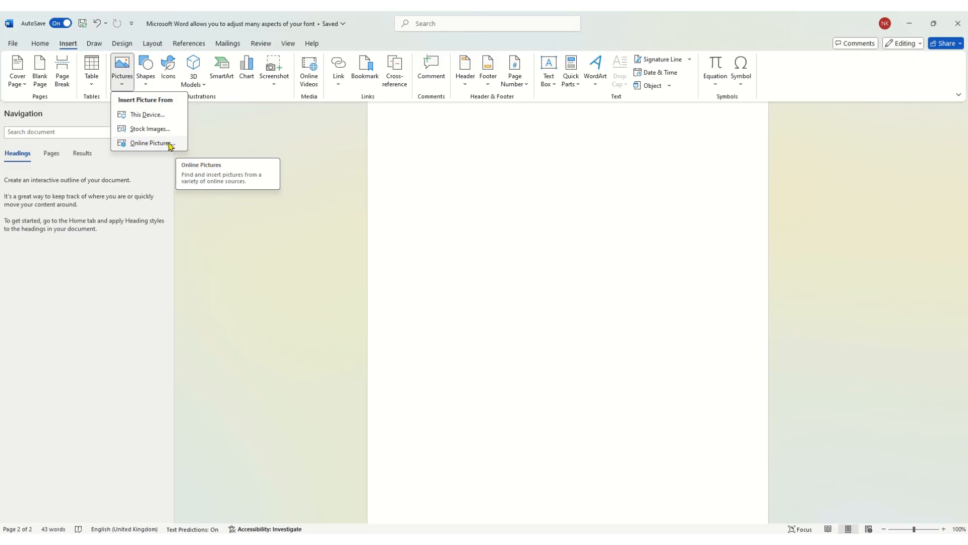
pyautogui.click(172, 118)
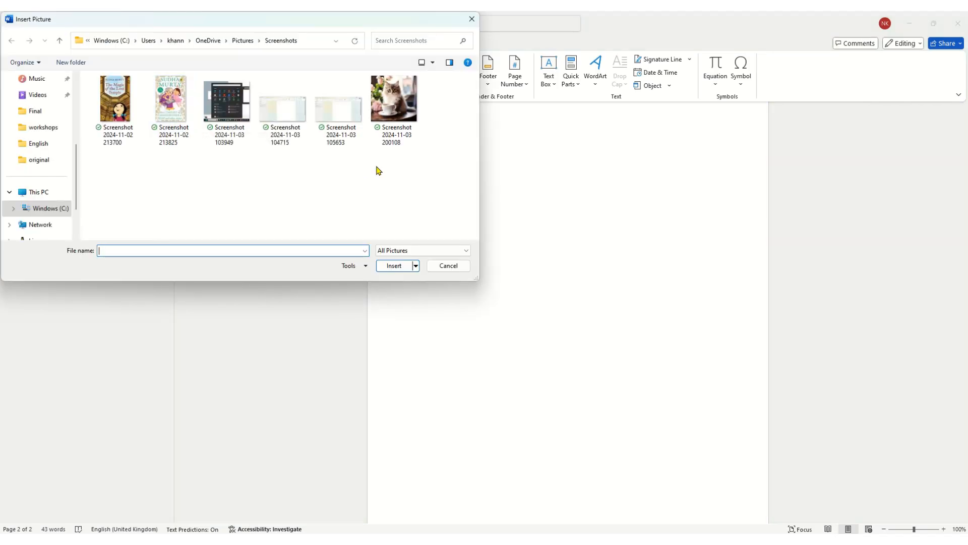
pyautogui.click(404, 119)
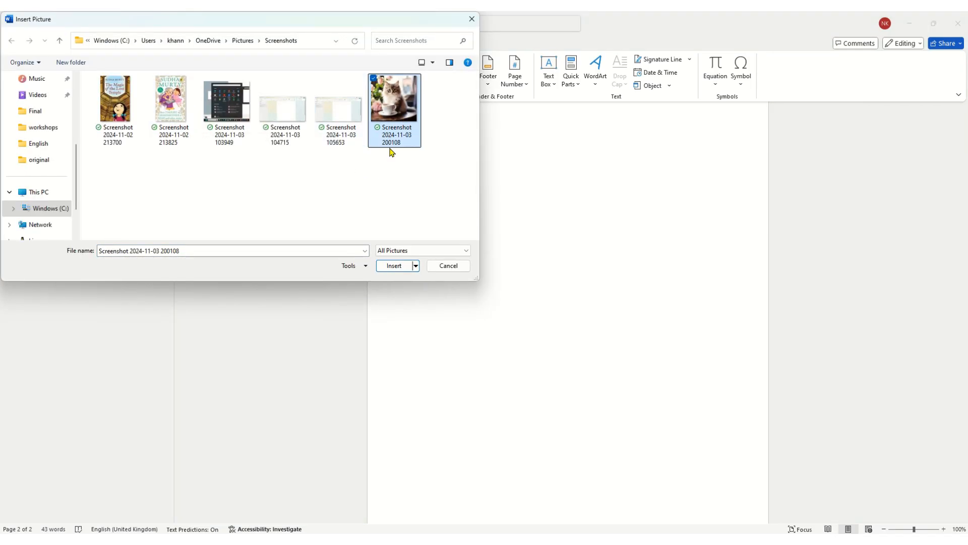
pyautogui.click(385, 266)
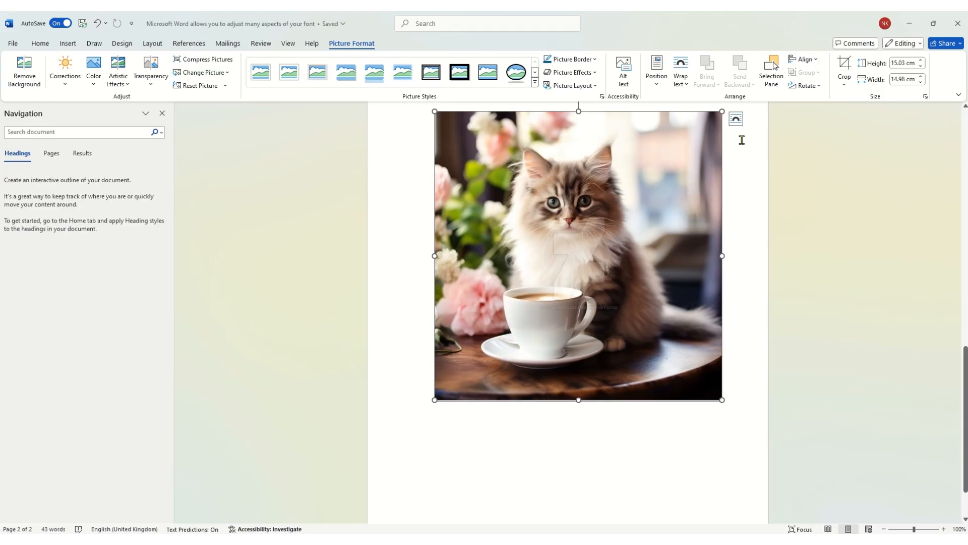
pyautogui.click(737, 120)
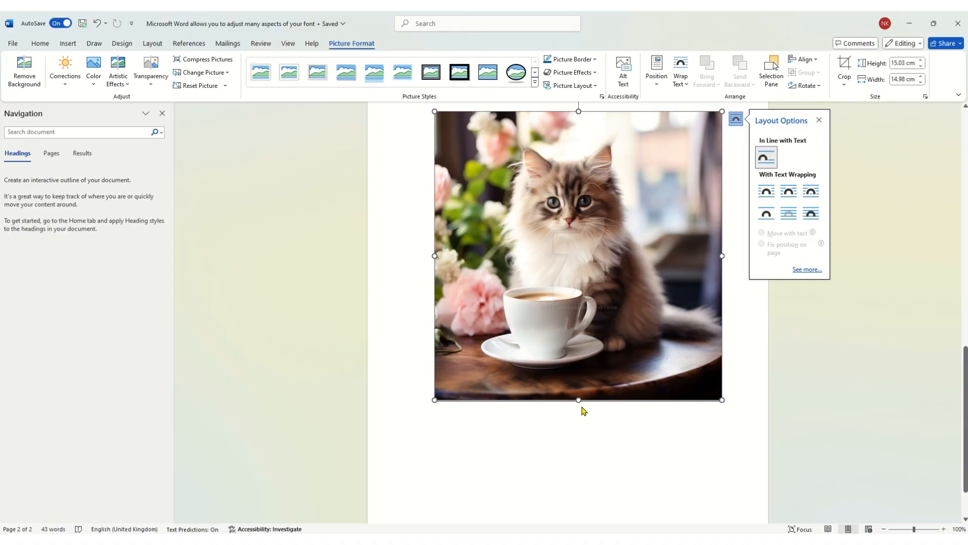
# Add a new line below the cat picture and open the stock image library for inserting a picture.
pyautogui.click(730, 396)
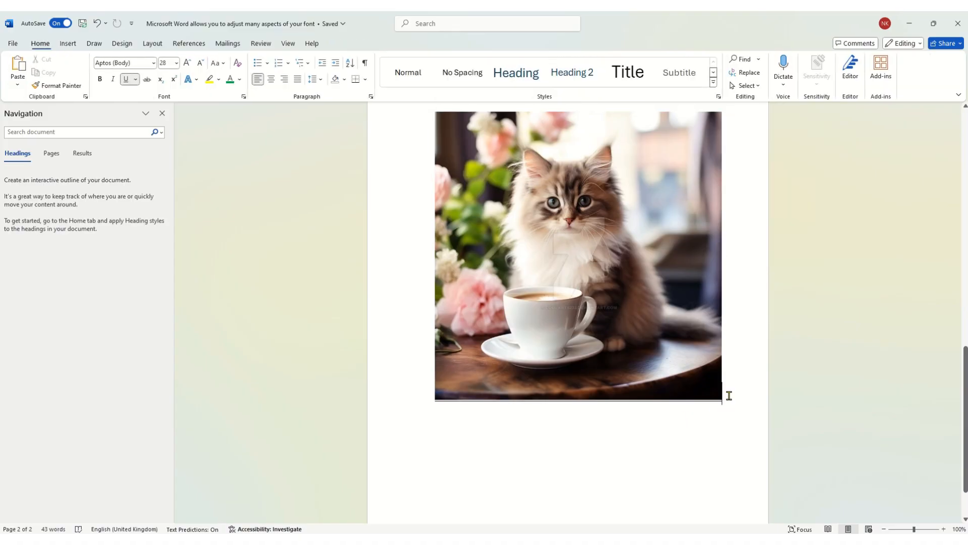
pyautogui.press('Return')
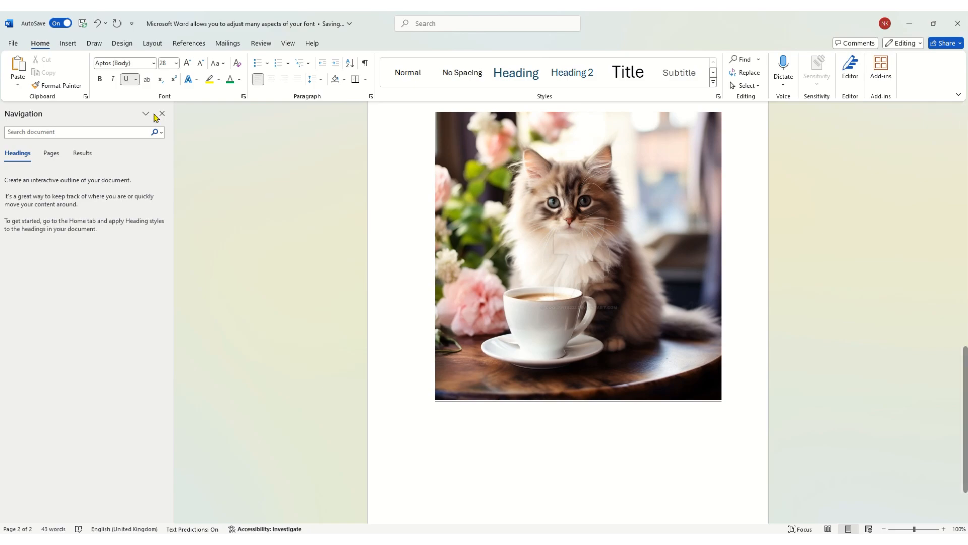
pyautogui.click(69, 47)
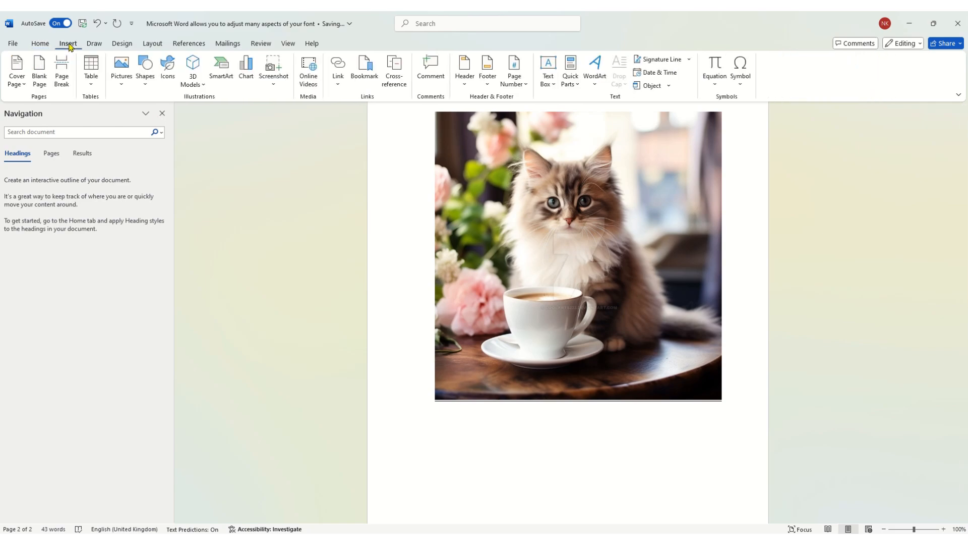
pyautogui.click(121, 89)
pyautogui.click(163, 129)
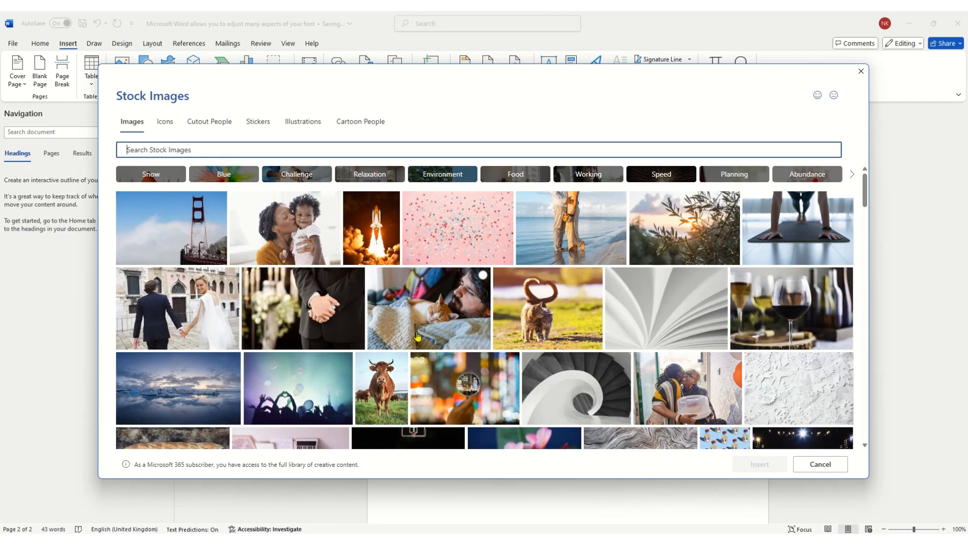
# Search the stock images for "dog" and select the picture of the tan and white dog looking up against a white background.
pyautogui.scroll(-5, 418, 336)
pyautogui.scroll(-3, 418, 336)
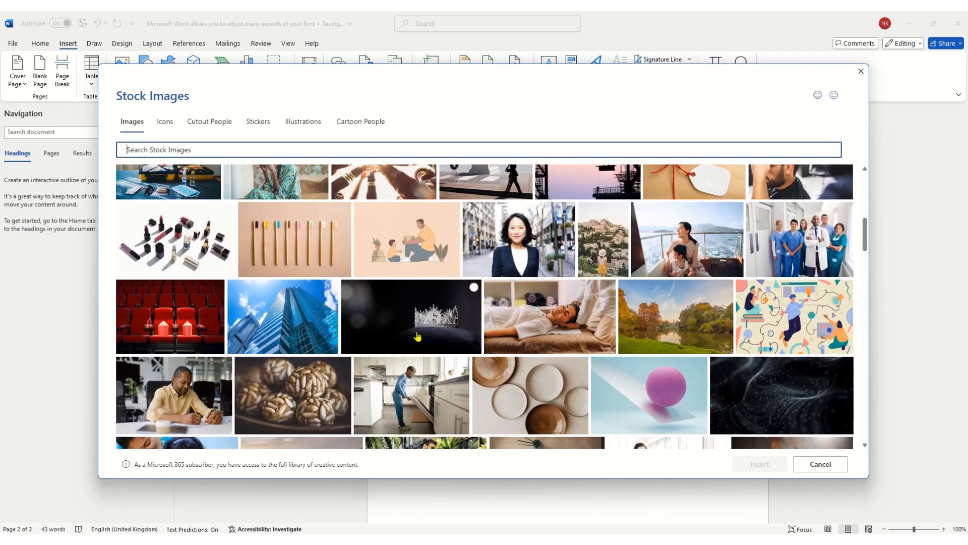
pyautogui.click(243, 145)
pyautogui.write('dog')
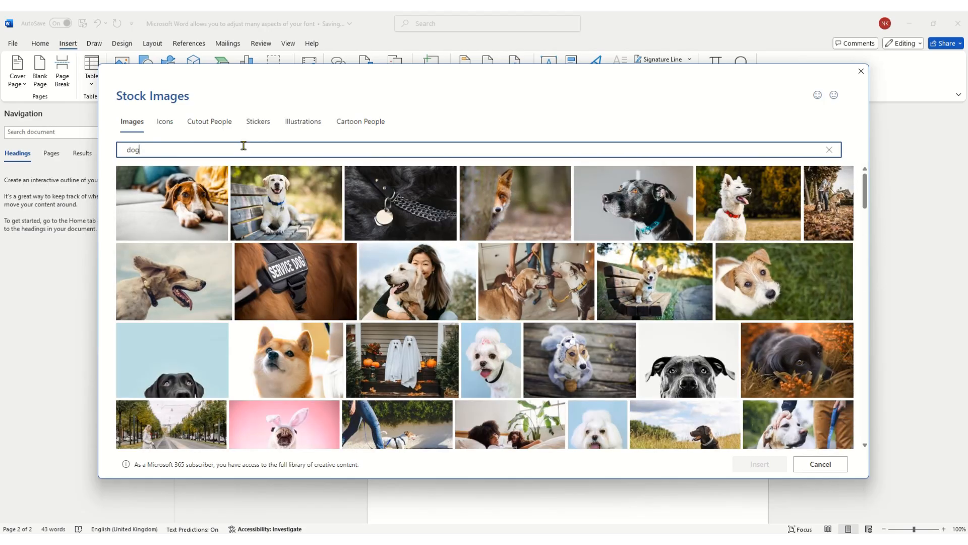
pyautogui.click(297, 360)
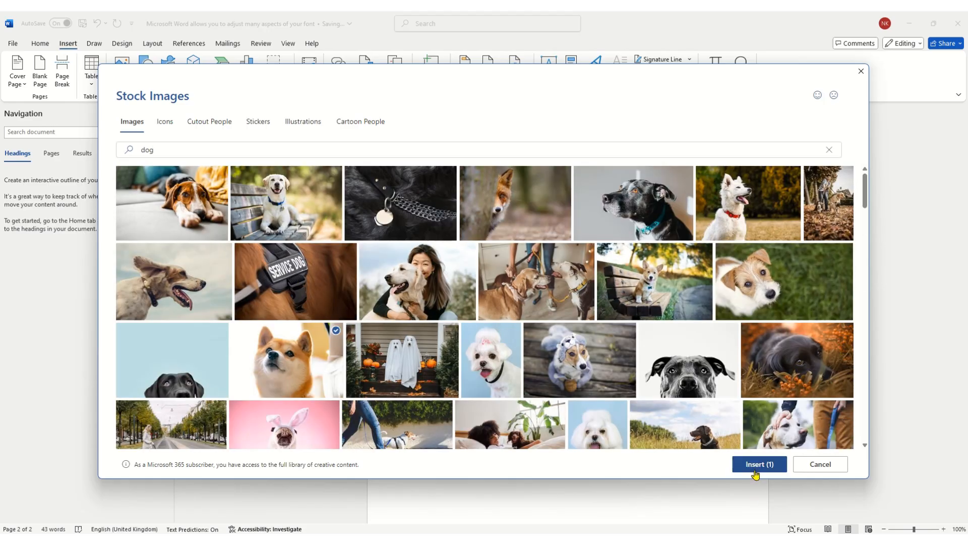
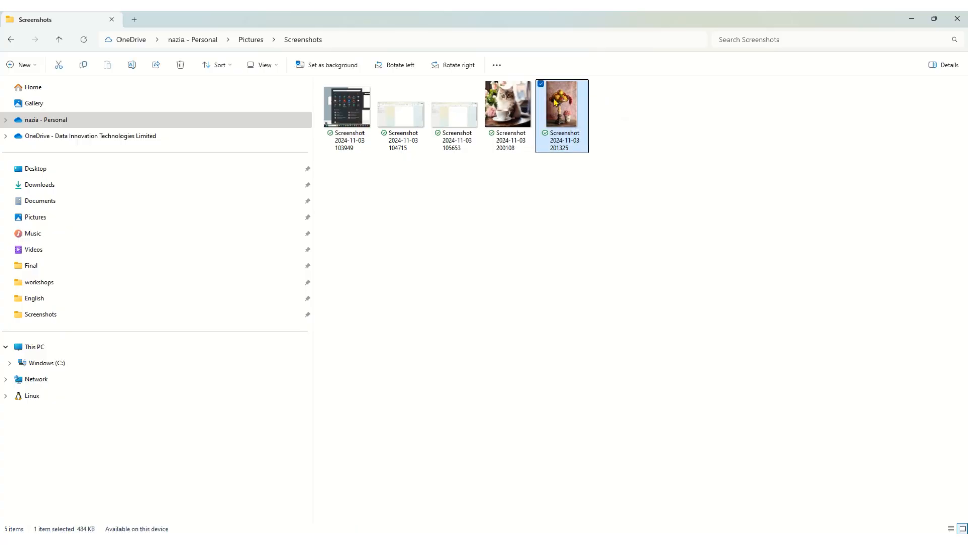
pyautogui.hotkey('ctrl', 'c')
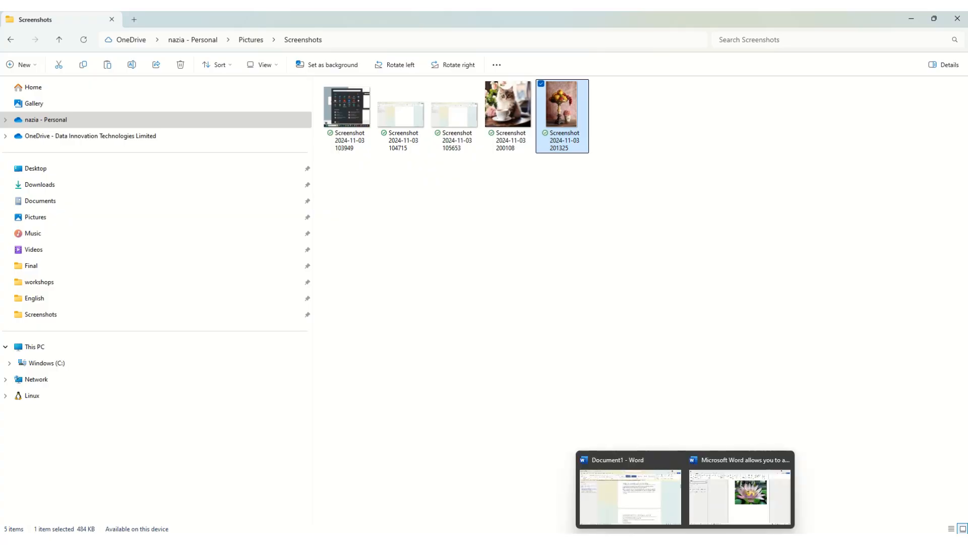
pyautogui.click(740, 493)
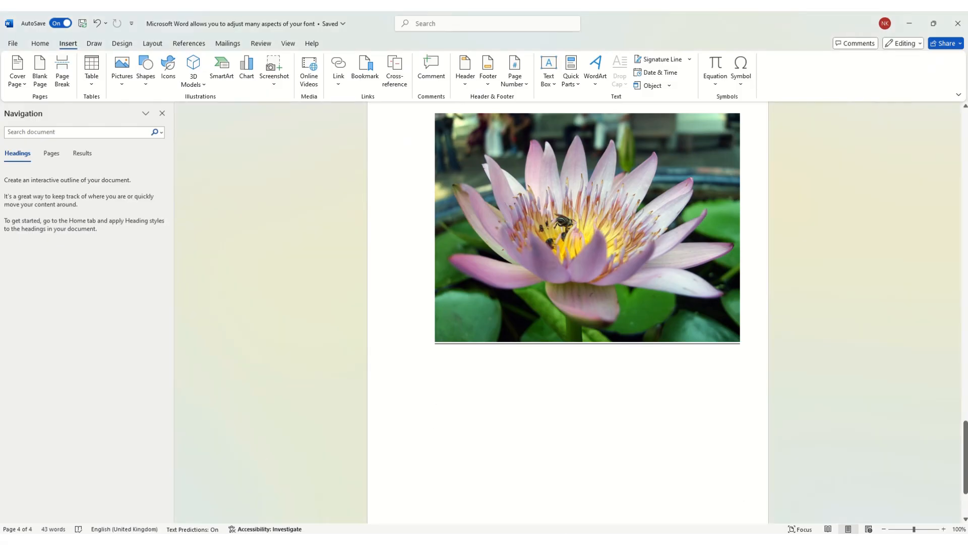
pyautogui.hotkey('ctrl', 'v')
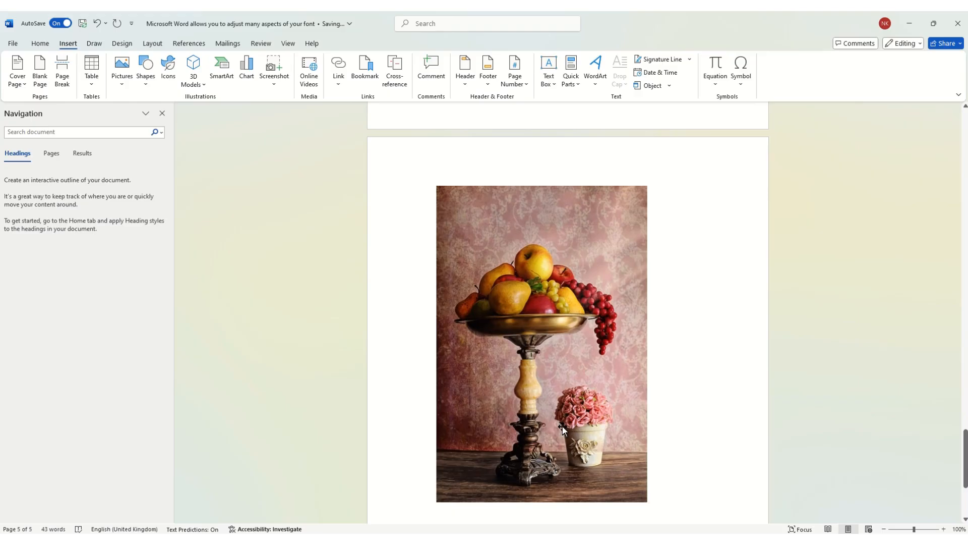
pyautogui.press('Return')
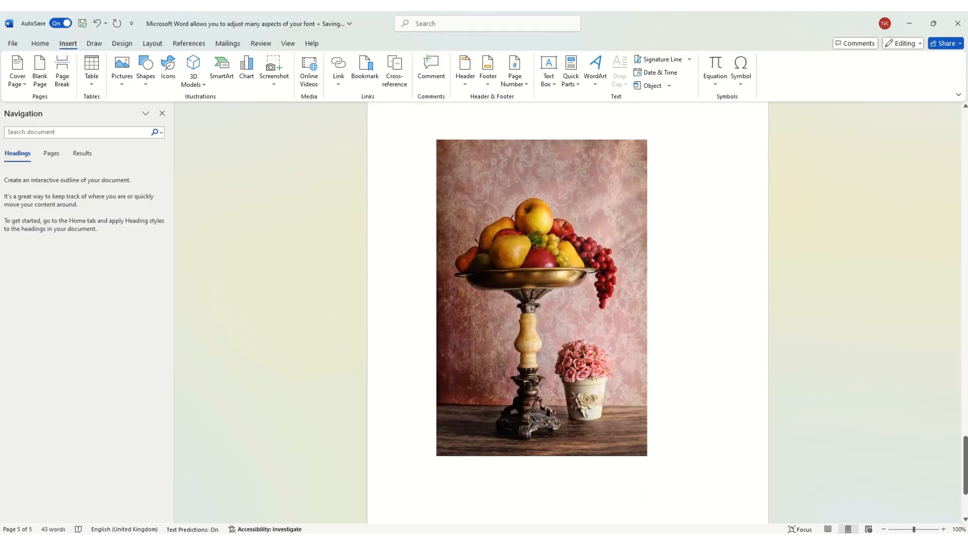
# Switch to the Pixabay page in the browser and copy the Halloween illustration with the mouse, ghosts and pumpkins.
pyautogui.moveTo(605, 532)
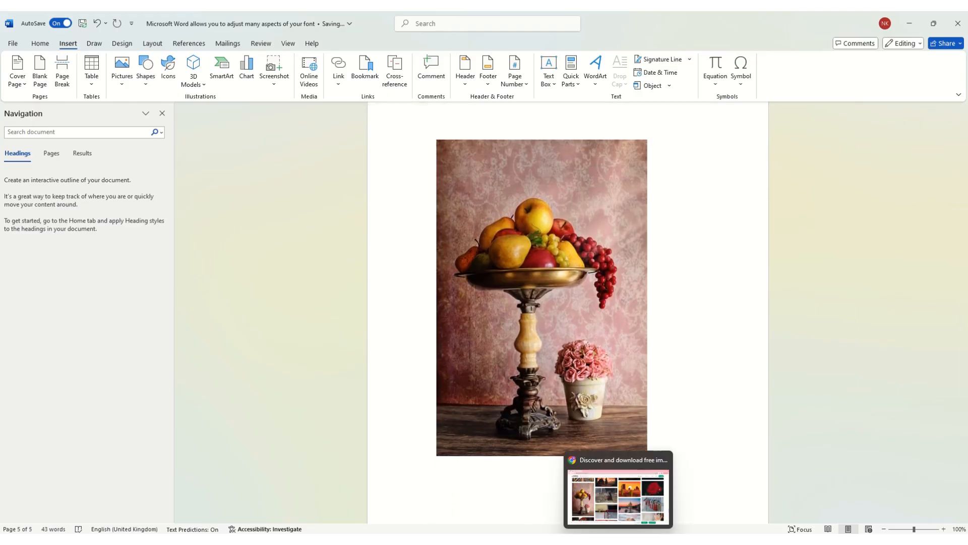
pyautogui.click(628, 512)
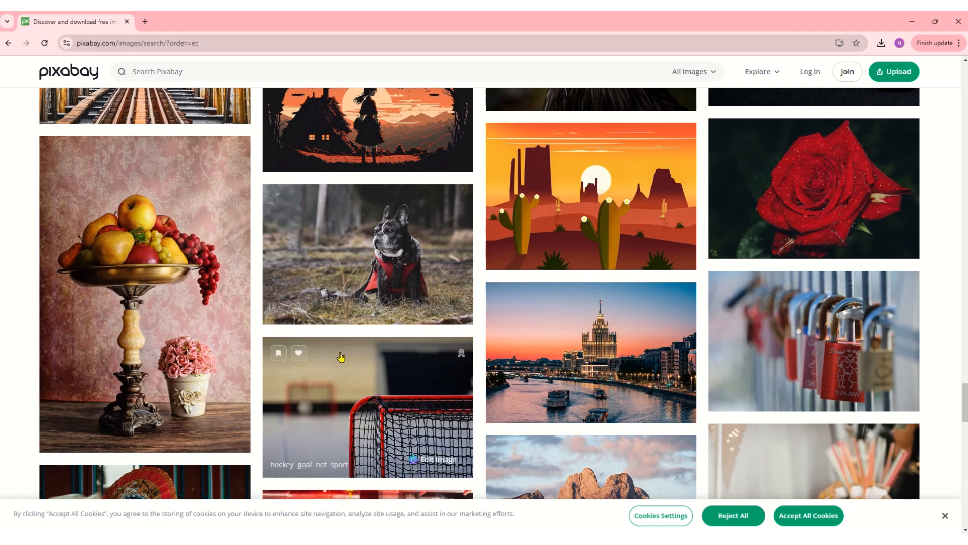
pyautogui.scroll(-5, 536, 272)
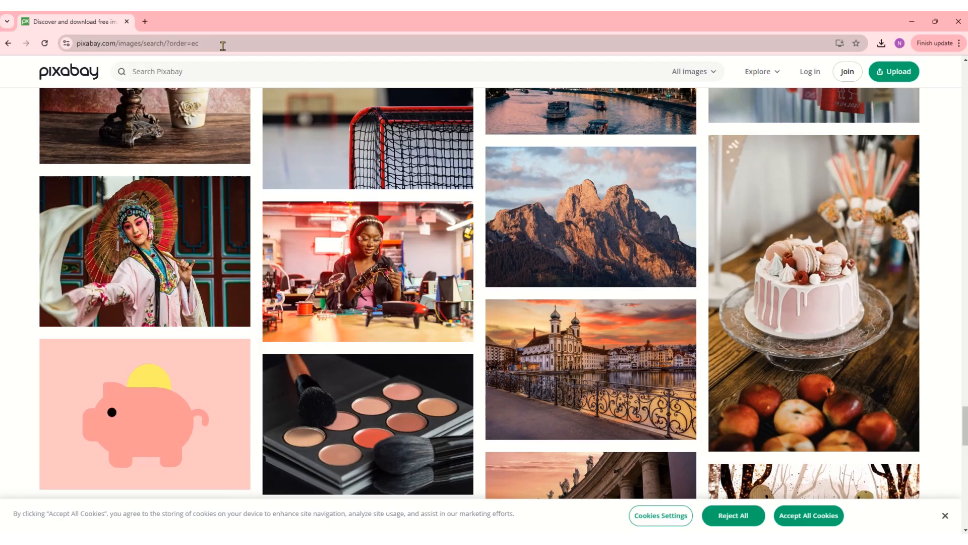
pyautogui.scroll(-3, 383, 233)
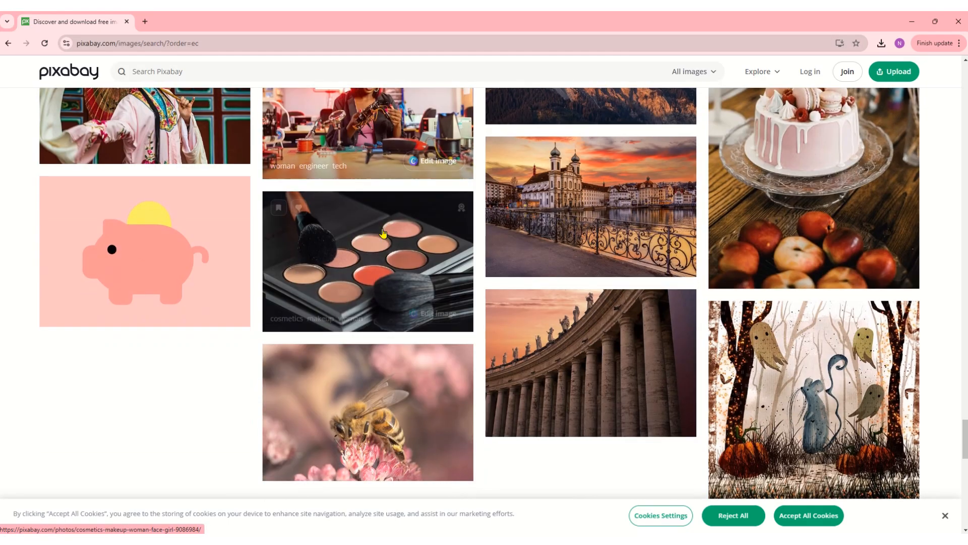
pyautogui.scroll(-3, 383, 237)
pyautogui.scroll(2, 384, 262)
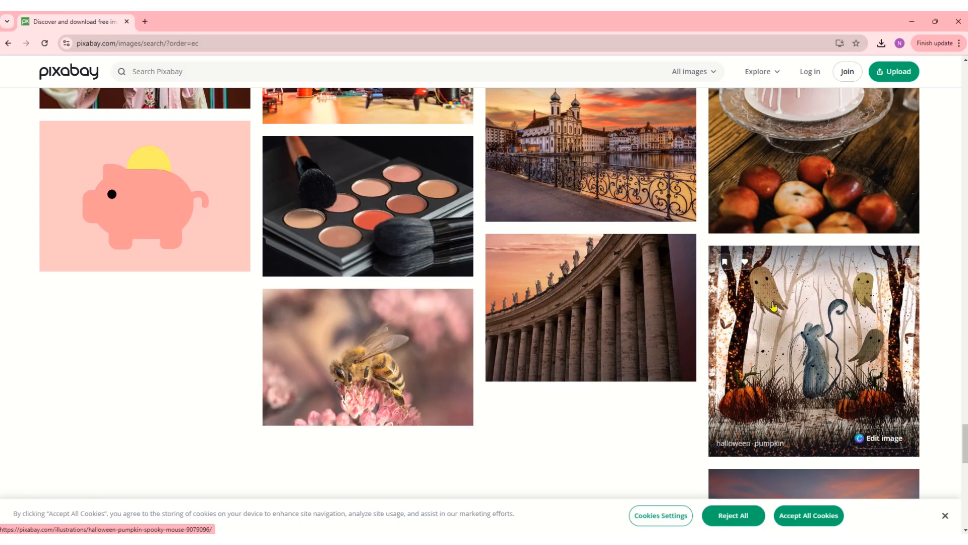
pyautogui.rightClick(775, 306)
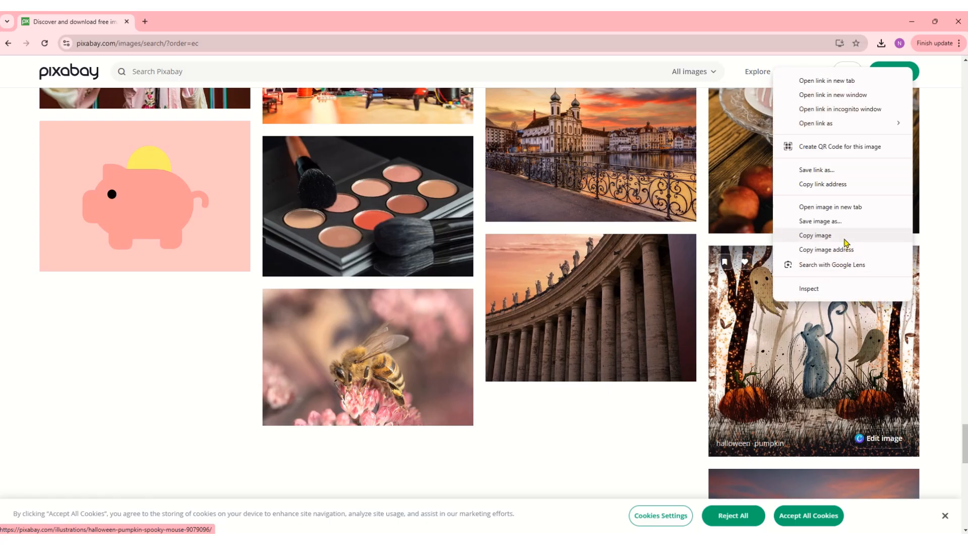
pyautogui.click(845, 237)
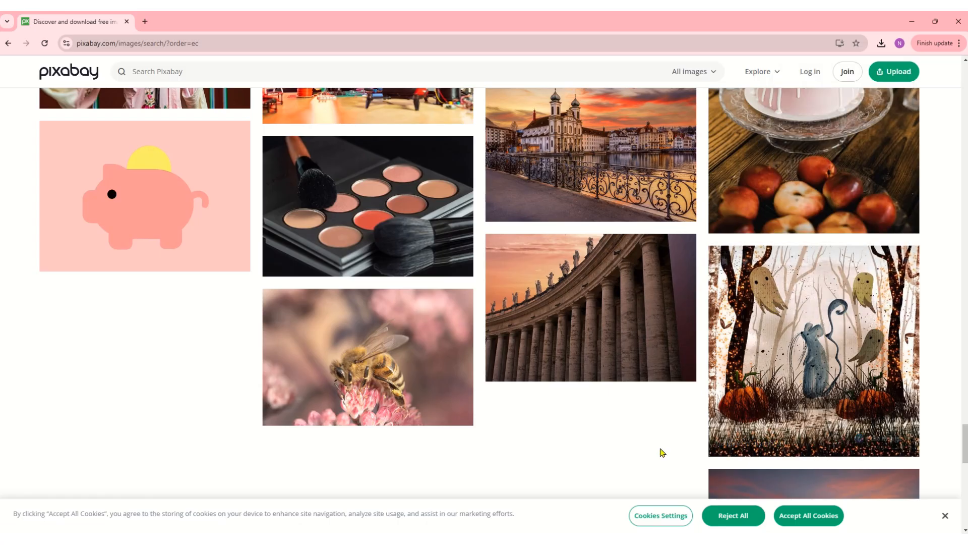
# Switch back to the Word document and paste the copied Halloween image on the empty line below the fruit picture.
pyautogui.moveTo(686, 542)
pyautogui.click(740, 497)
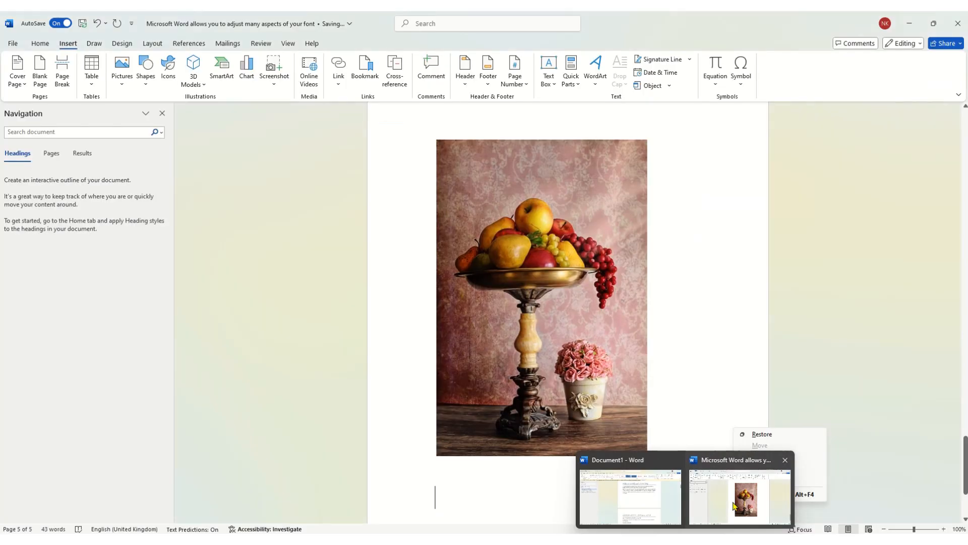
pyautogui.rightClick(476, 499)
pyautogui.click(466, 494)
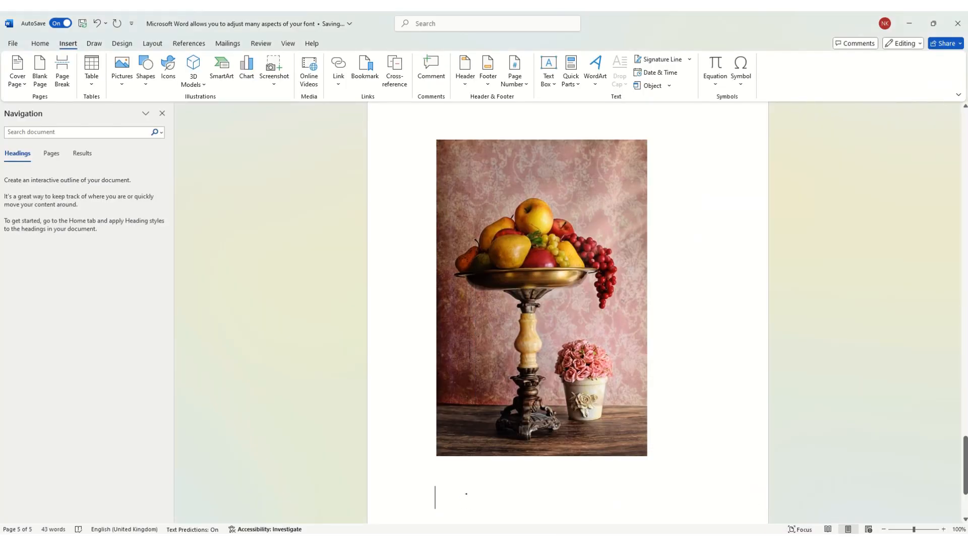
pyautogui.hotkey('ctrl', 'v')
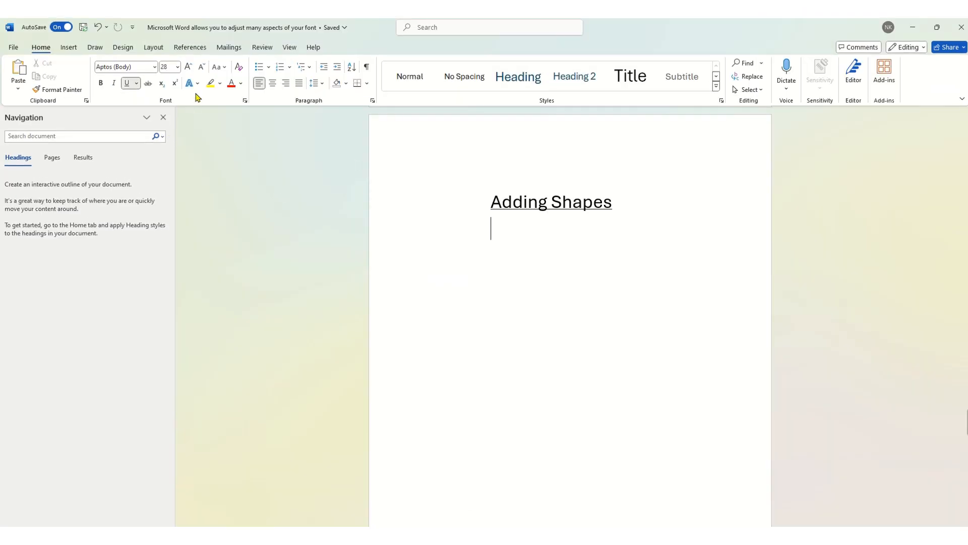
# Draw a rectangle about 3.7 cm high and 6.2 cm wide below the "Adding Shapes" heading.
pyautogui.click(69, 48)
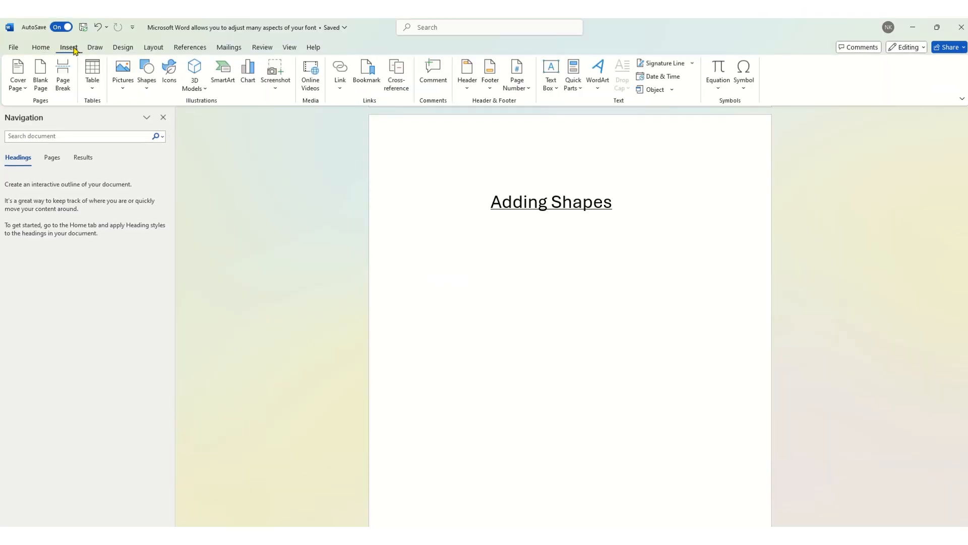
pyautogui.click(146, 90)
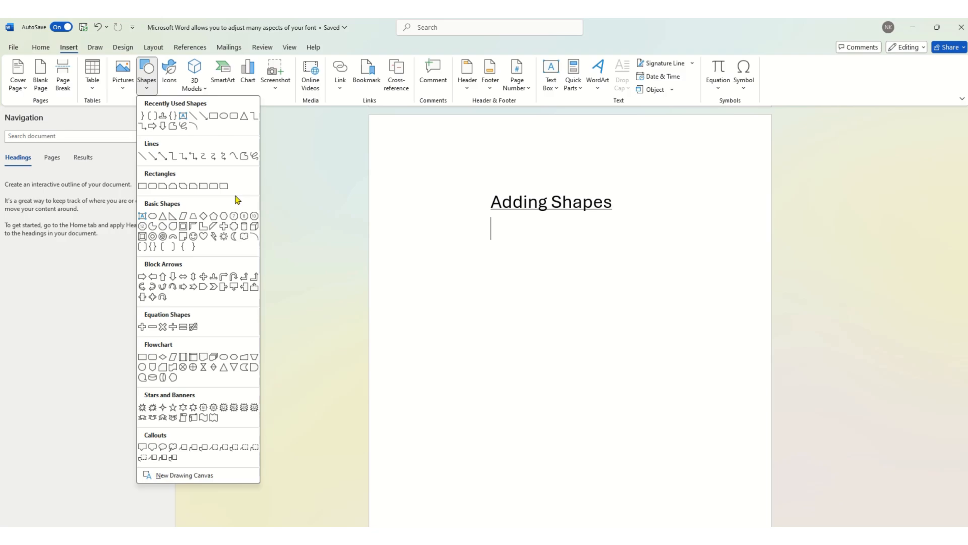
pyautogui.click(215, 121)
pyautogui.moveTo(492, 232); pyautogui.dragTo(611, 303)
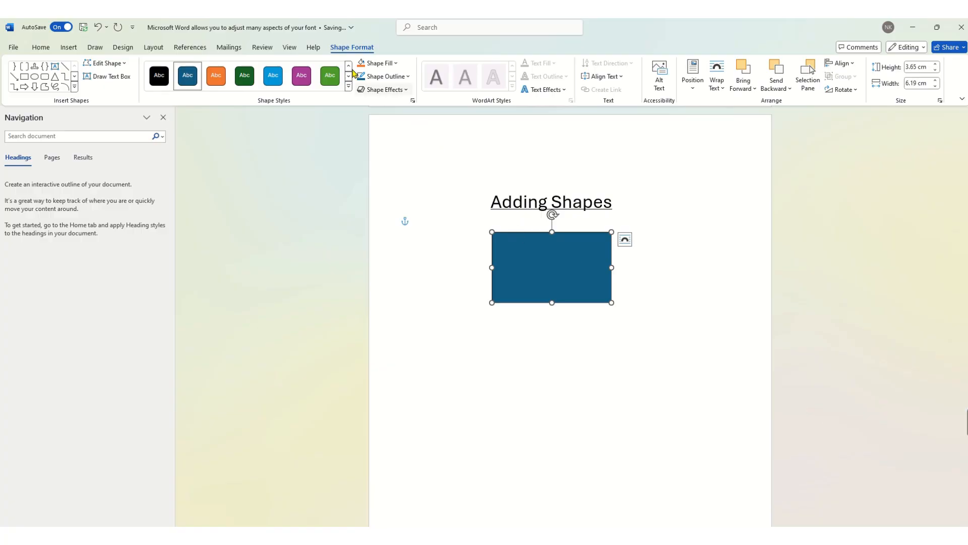
# Fill the rectangle with yellow and replace that look with the dark green preset shape style.
pyautogui.click(395, 64)
pyautogui.click(387, 182)
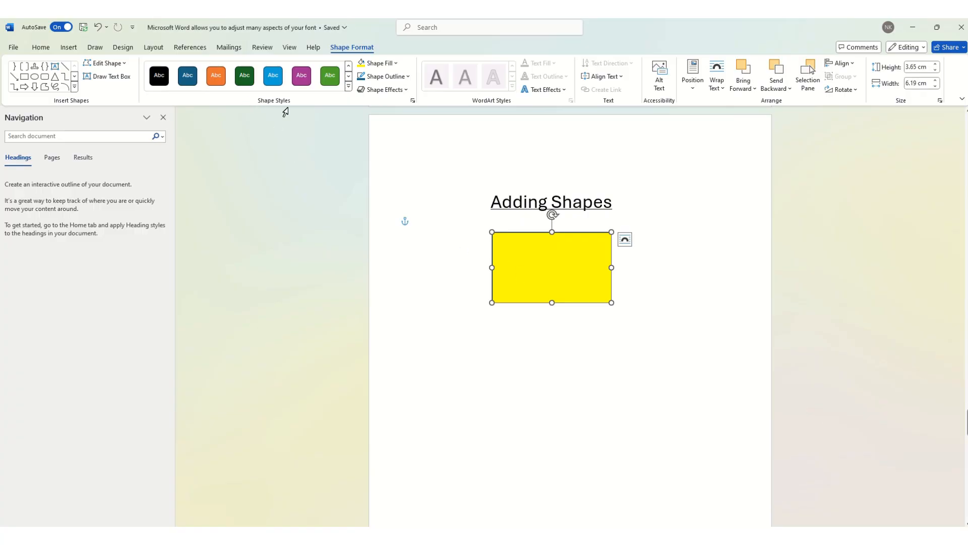
pyautogui.click(247, 83)
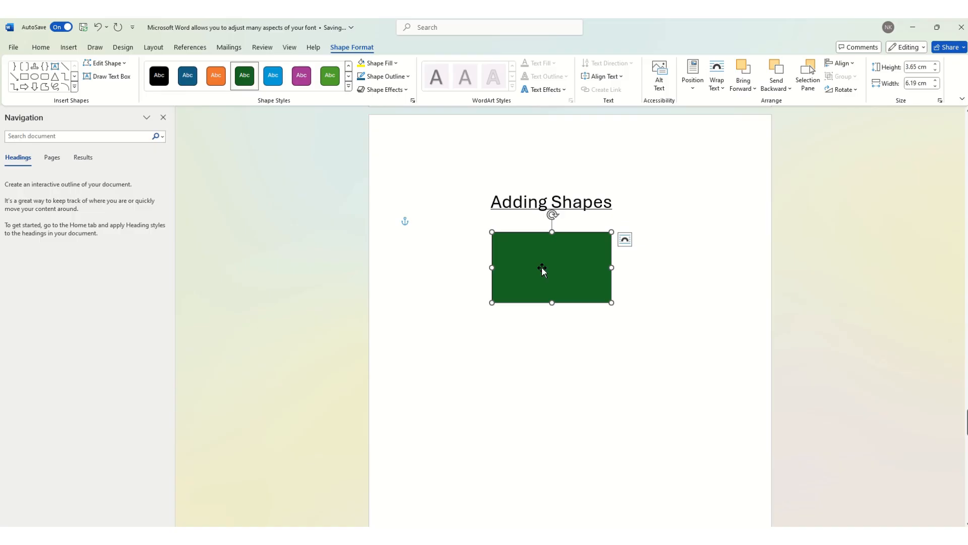
# Add the text "Languages" inside the green rectangle, correcting its capitalization.
pyautogui.write('LAnguages')
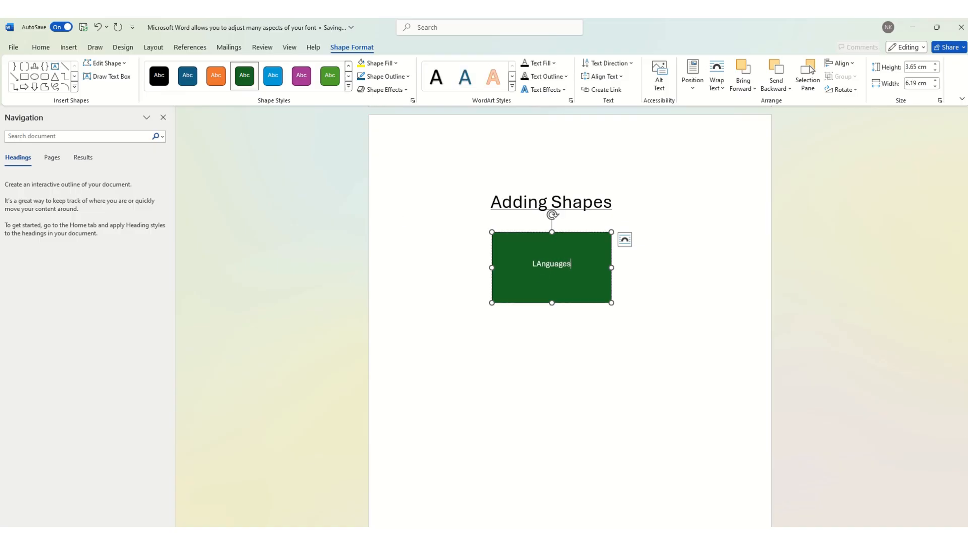
pyautogui.press('BackSpace')
pyautogui.press('BackSpace')
pyautogui.press('BackSpace')
pyautogui.press('BackSpace')
pyautogui.press('BackSpace')
pyautogui.press('BackSpace')
pyautogui.press('BackSpace')
pyautogui.write('anguages')
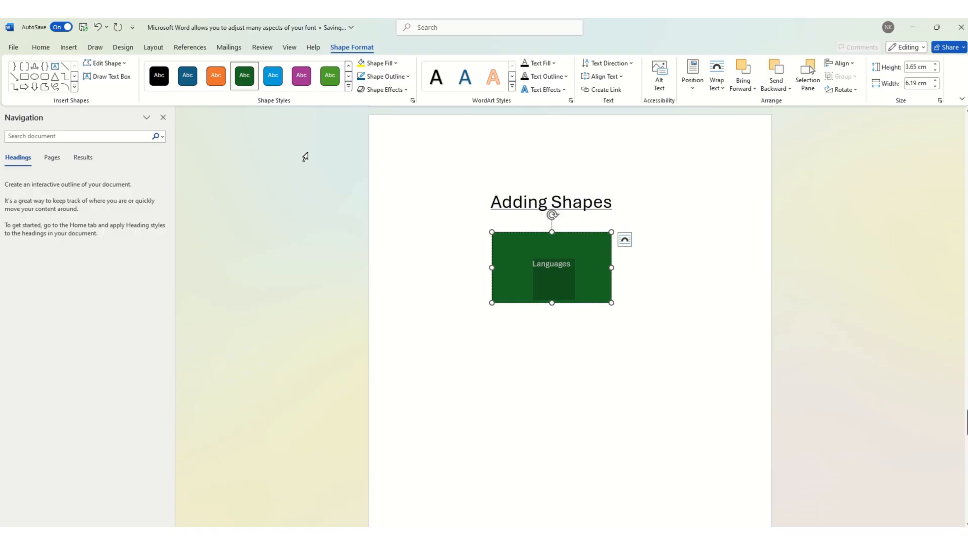
# Set the font size of the "Languages" text in the rectangle to 28.
pyautogui.click(41, 47)
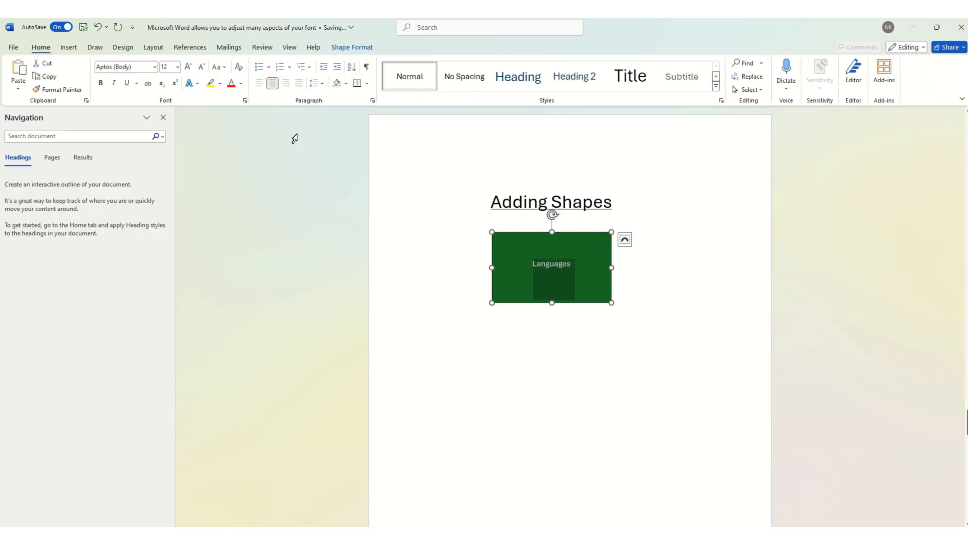
pyautogui.click(177, 67)
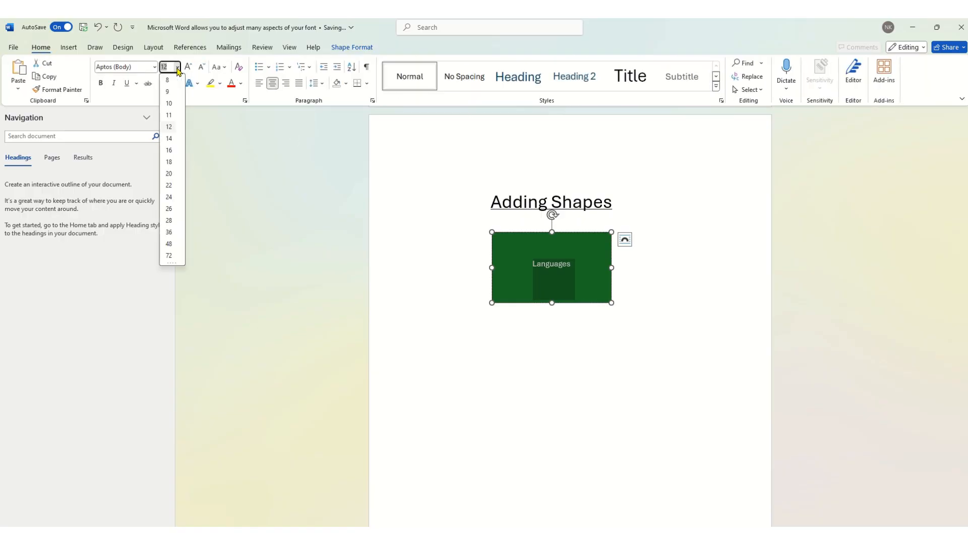
pyautogui.click(171, 221)
pyautogui.click(517, 285)
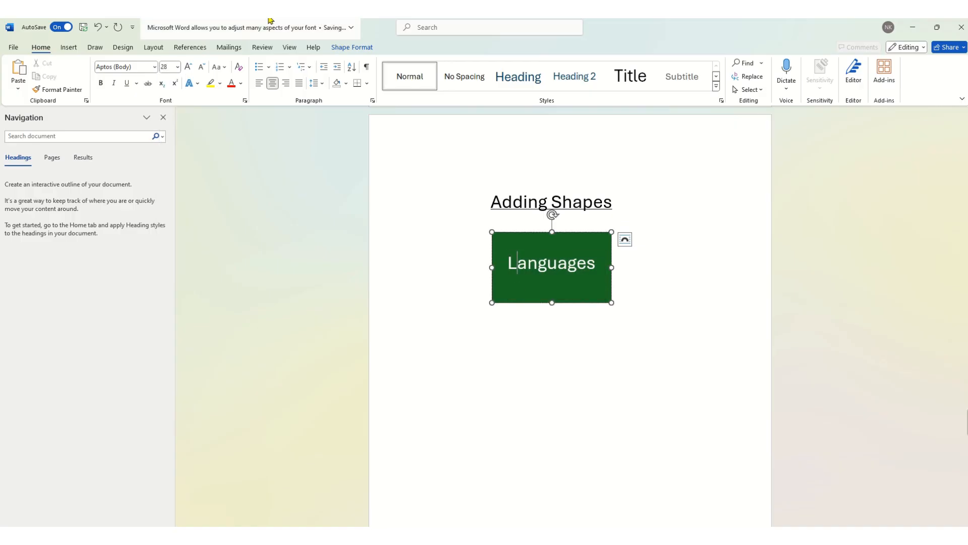
pyautogui.moveTo(265, 20)
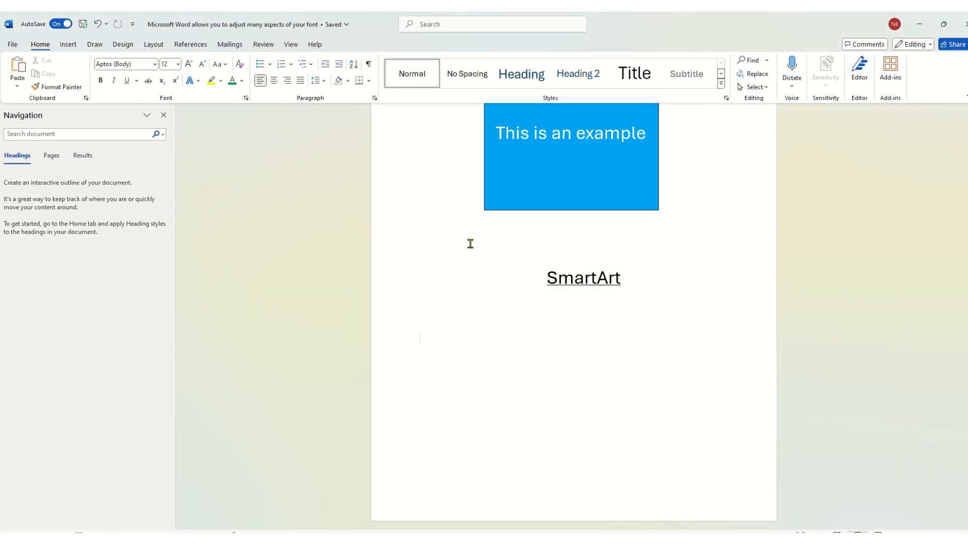
# Insert a Basic Cycle SmartArt graphic from the Cycle category below the "SmartArt" heading.
pyautogui.rightClick(79, 50)
pyautogui.click(69, 44)
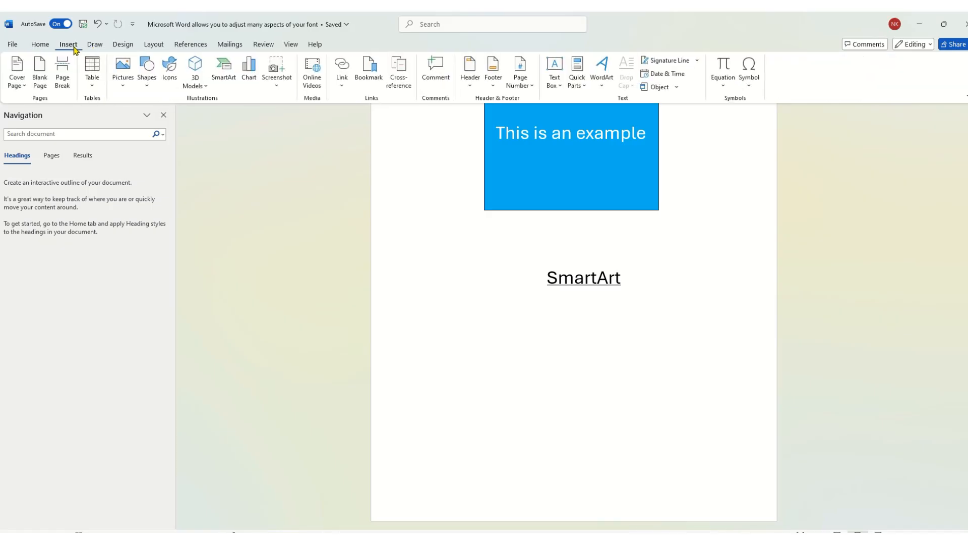
pyautogui.click(224, 71)
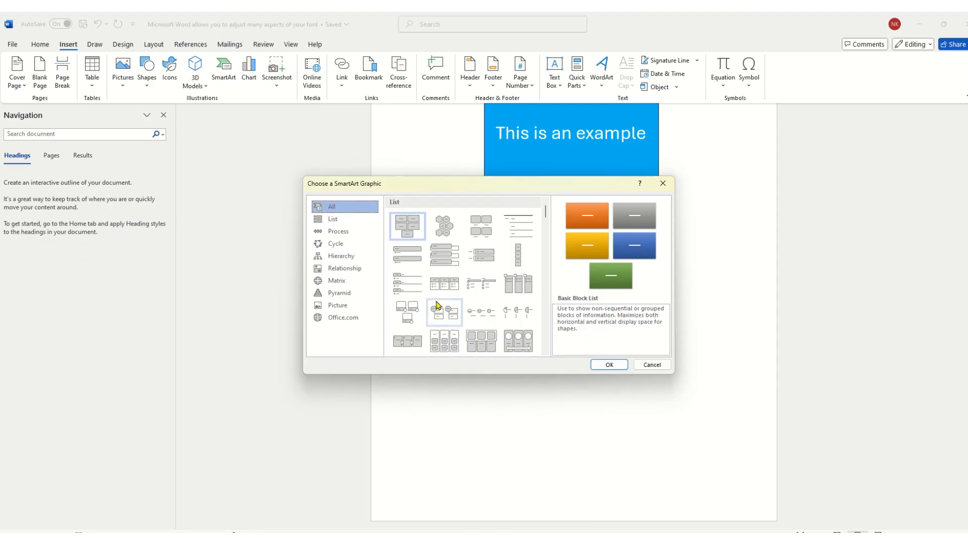
pyautogui.click(367, 250)
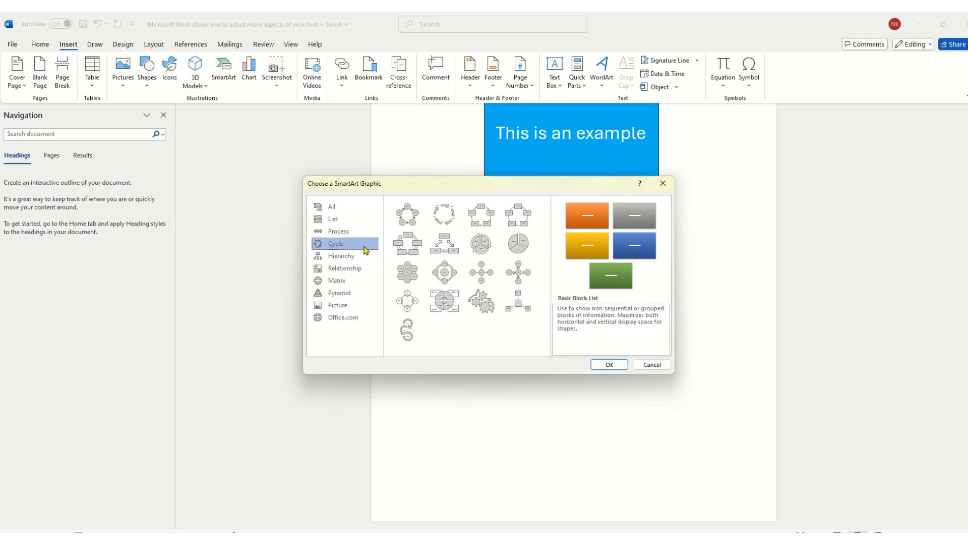
pyautogui.click(412, 215)
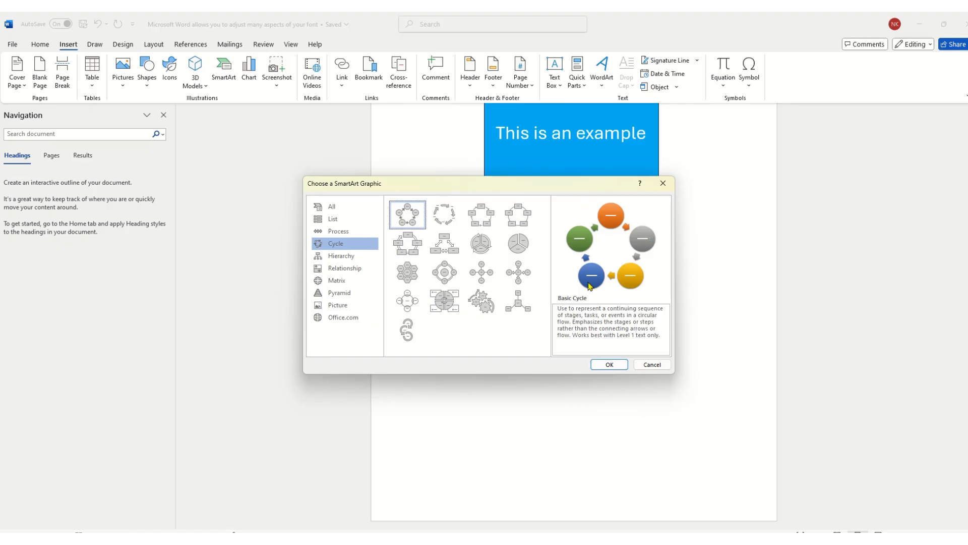
pyautogui.click(611, 364)
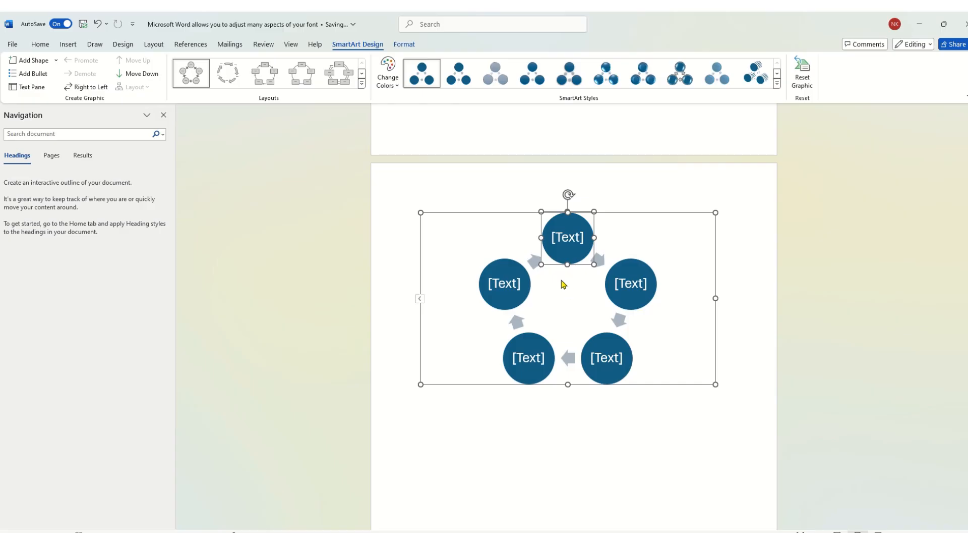
# Enter "Condensation" in the top circle of the cycle graphic and leave the graphic.
pyautogui.click(554, 237)
pyautogui.write('Co')
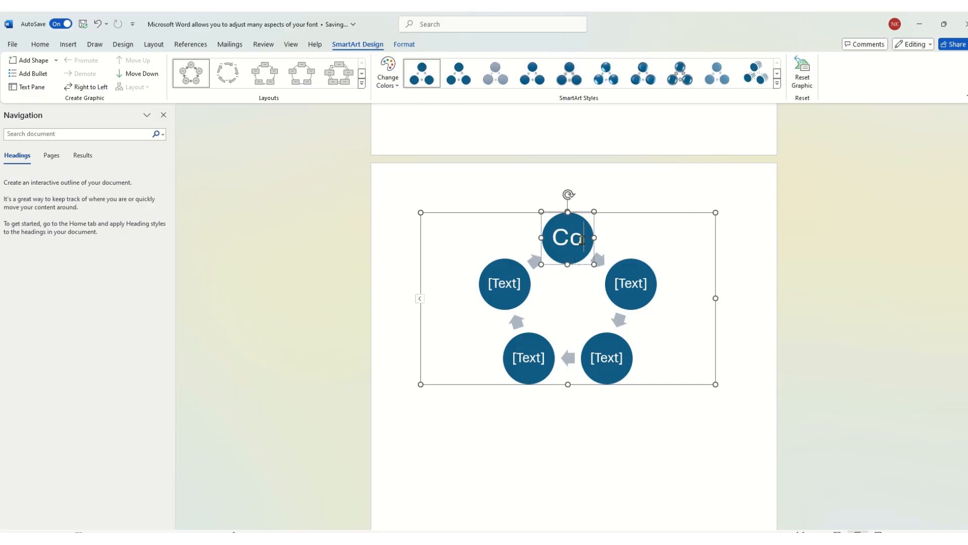
pyautogui.write('ndensation')
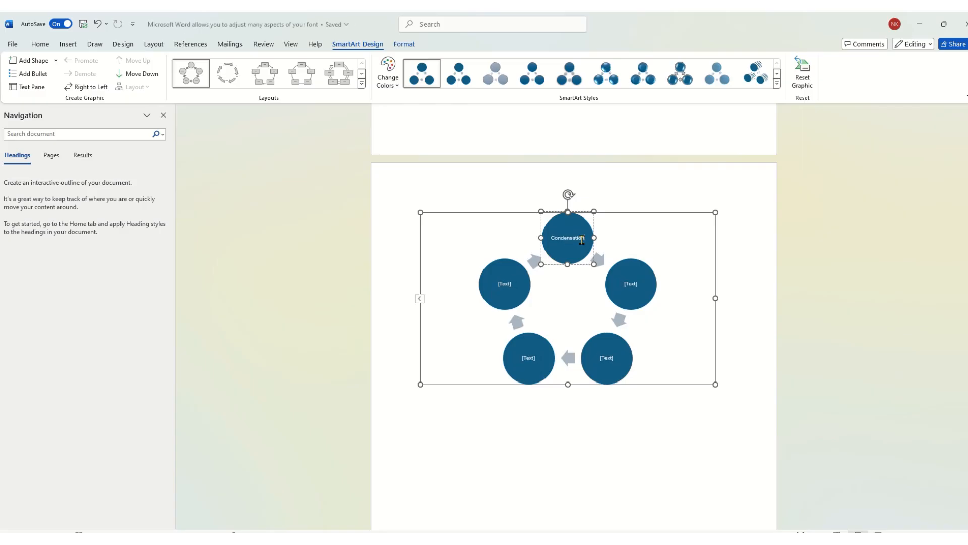
pyautogui.click(528, 404)
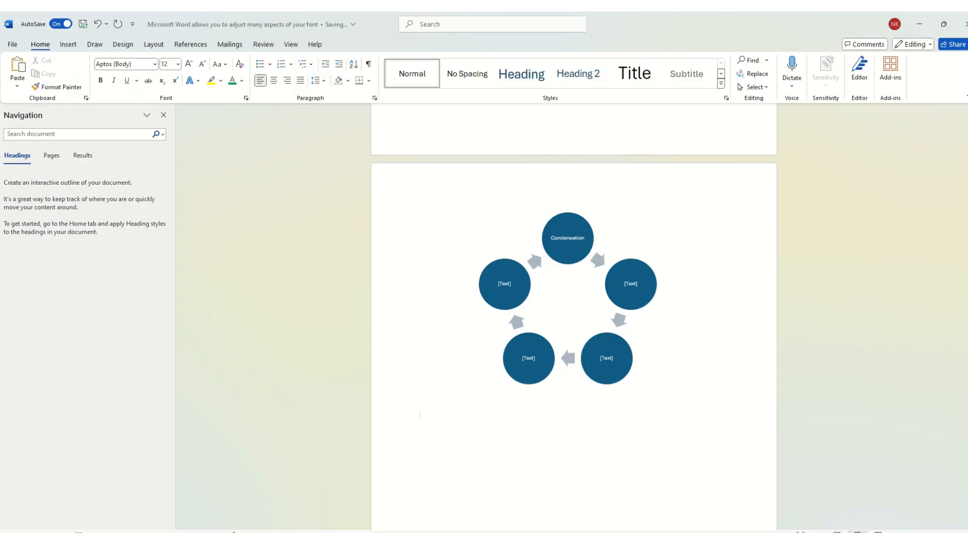
# Draw an oval about 2.4 cm high and 2.6 cm wide below the cycle graphic.
pyautogui.click(67, 46)
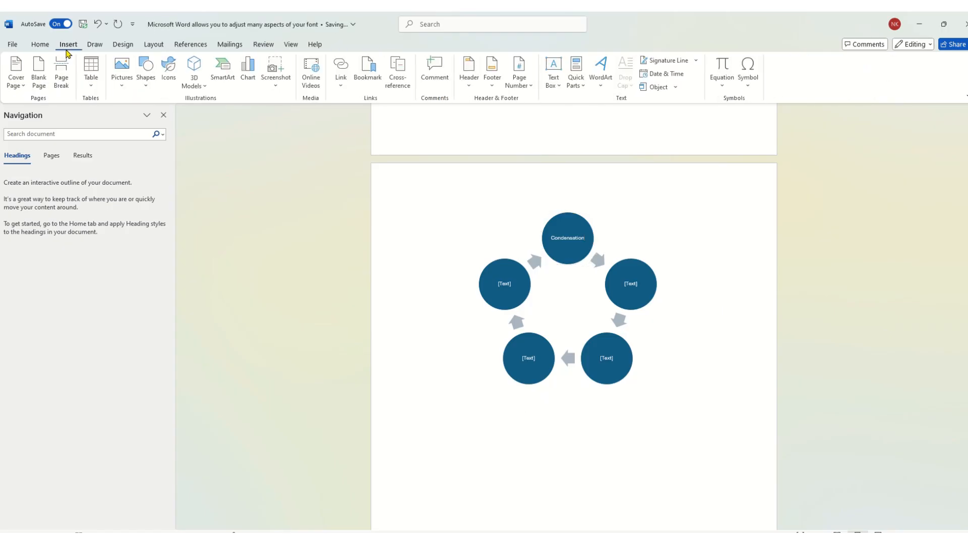
pyautogui.click(145, 86)
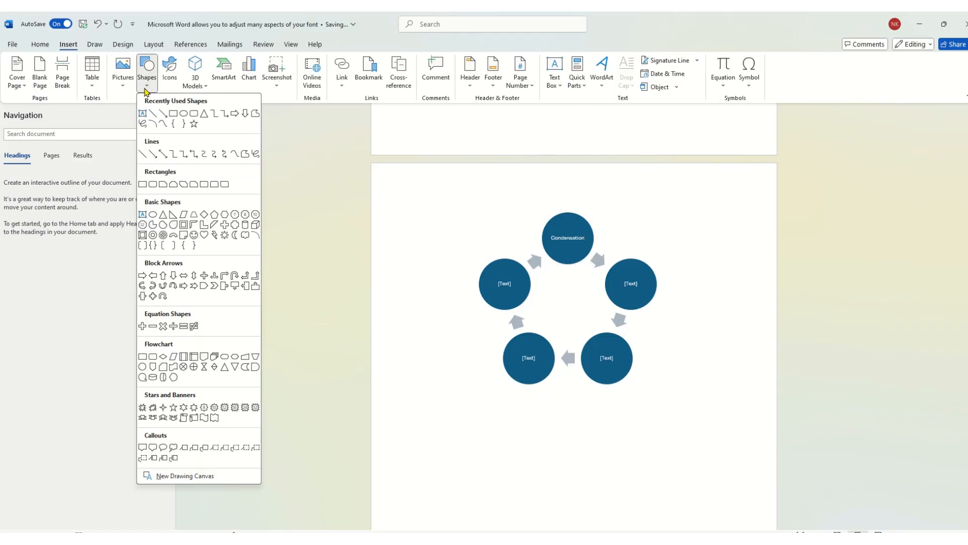
pyautogui.click(182, 114)
pyautogui.moveTo(554, 423); pyautogui.dragTo(593, 459)
pyautogui.moveTo(603, 468); pyautogui.dragTo(604, 469)
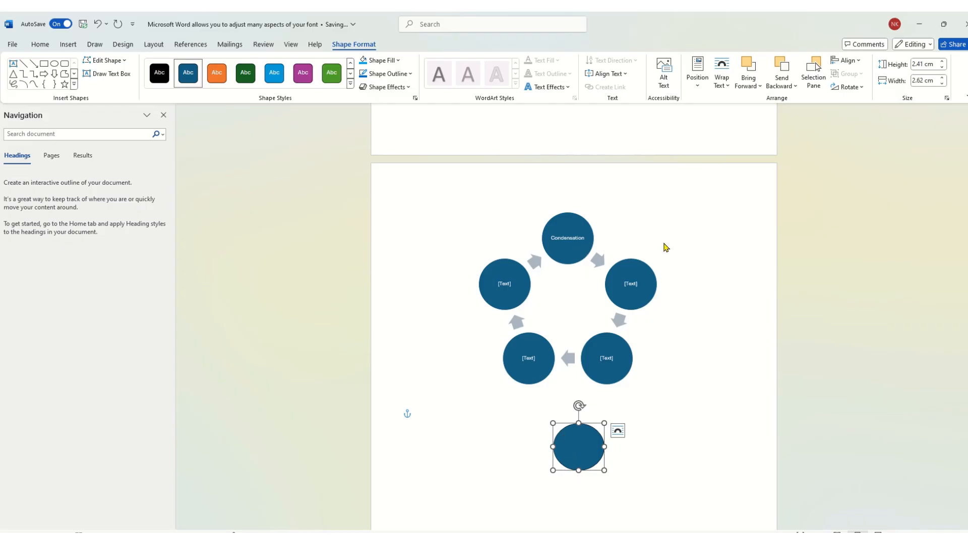
# Browse all SmartArt layouts and insert the Basic Block List graphic below the cycle graphic.
pyautogui.click(69, 44)
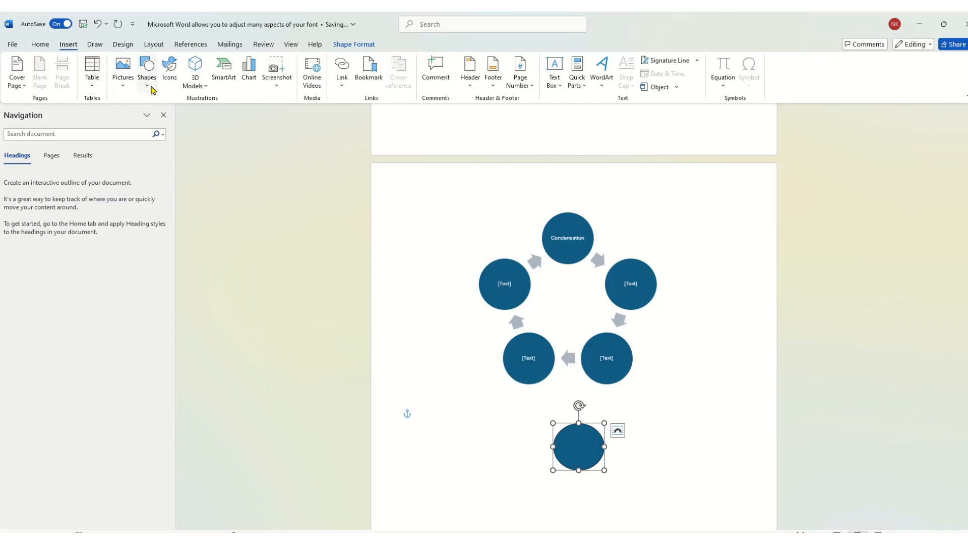
pyautogui.click(150, 87)
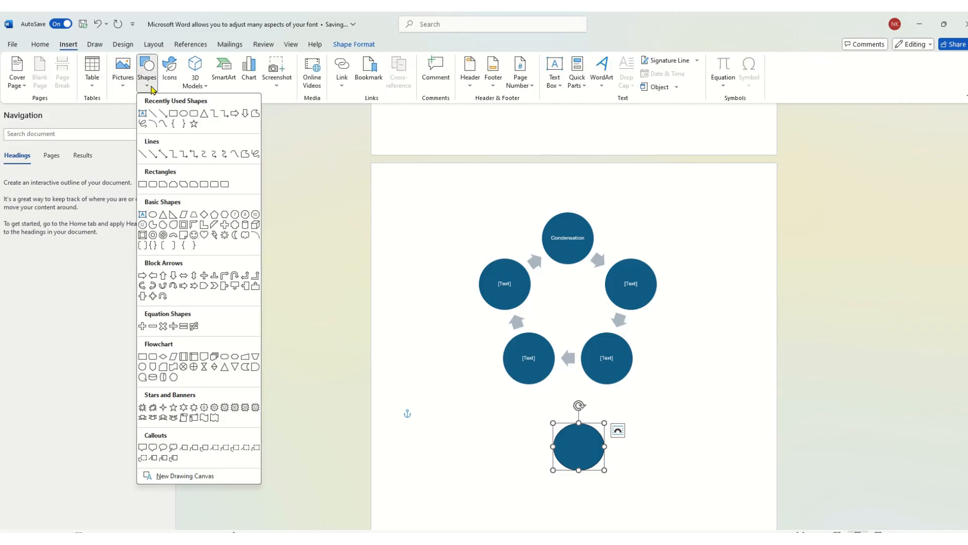
pyautogui.click(232, 77)
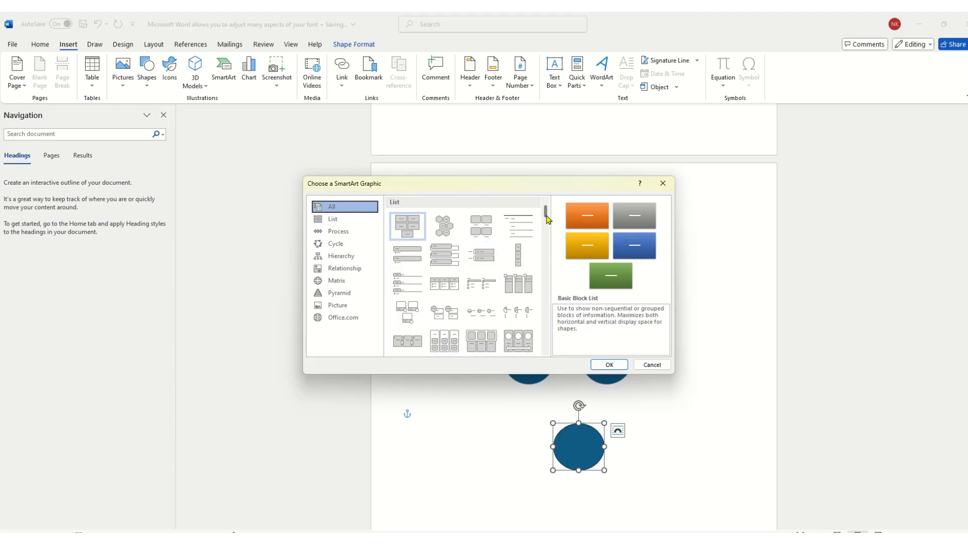
pyautogui.moveTo(546, 213); pyautogui.dragTo(549, 234)
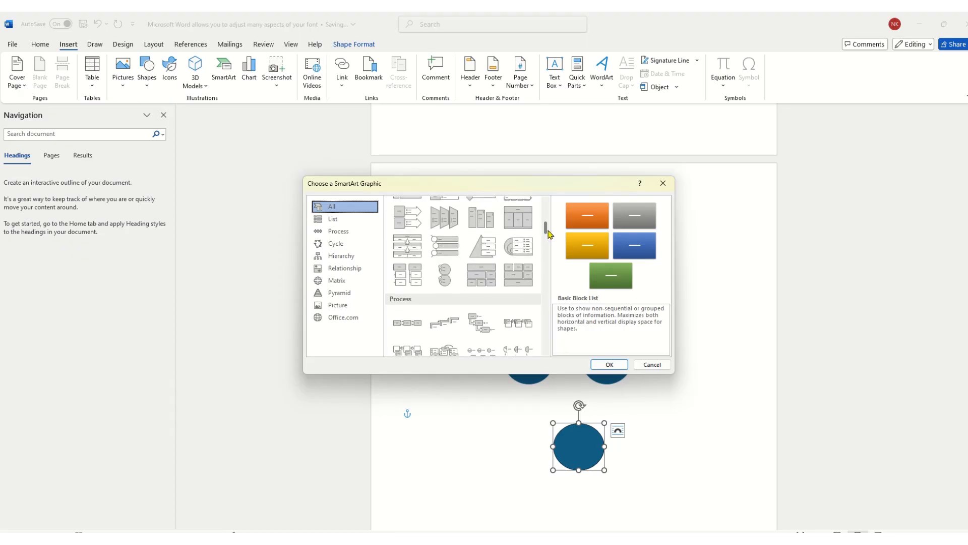
pyautogui.moveTo(548, 233); pyautogui.dragTo(552, 262)
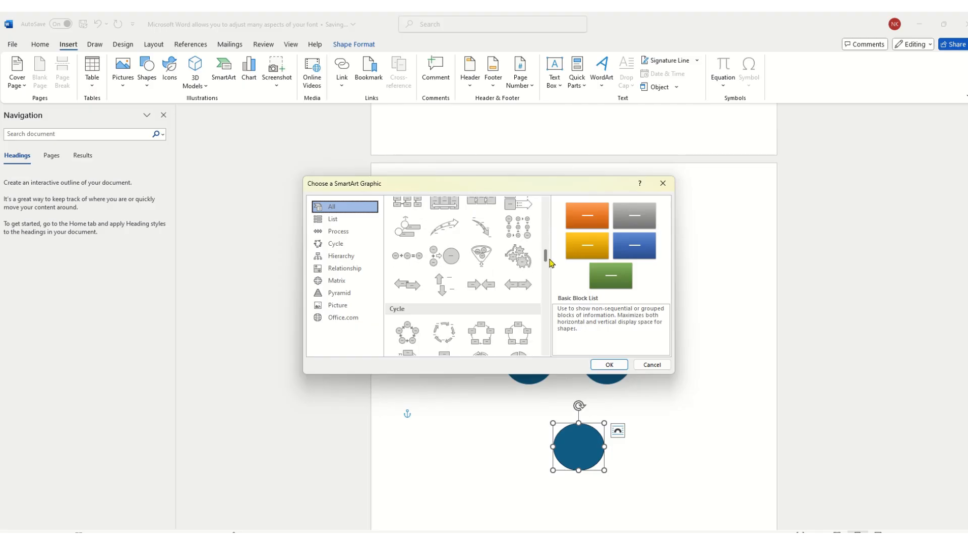
pyautogui.moveTo(551, 263); pyautogui.dragTo(553, 271)
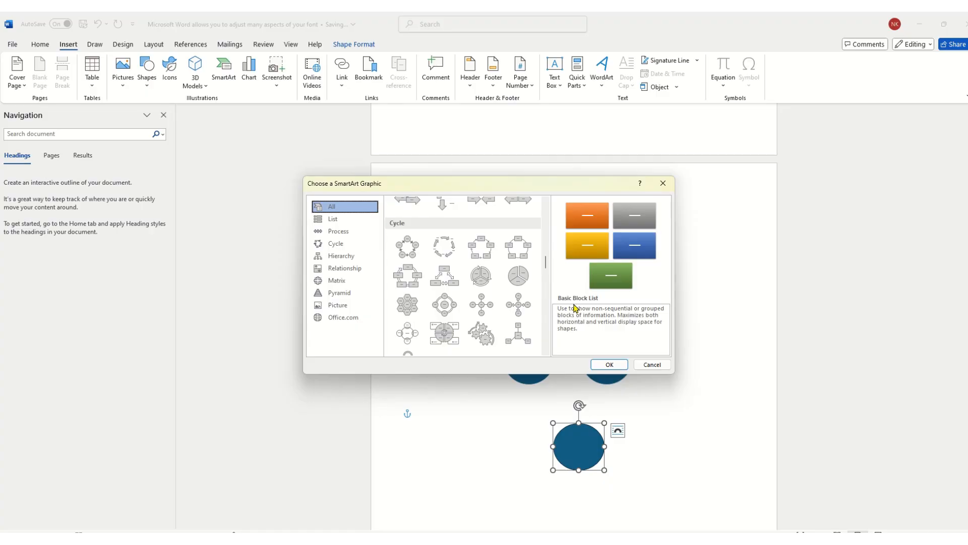
pyautogui.click(614, 366)
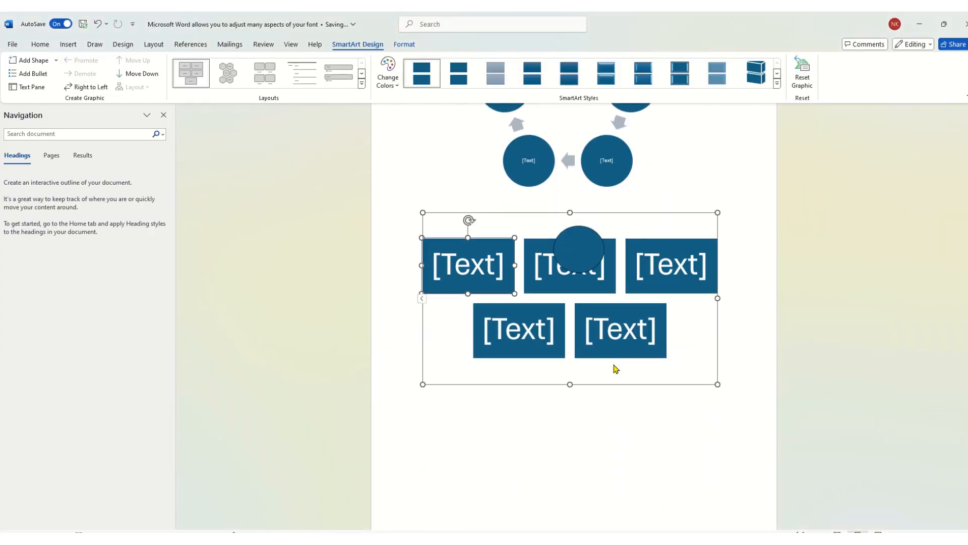
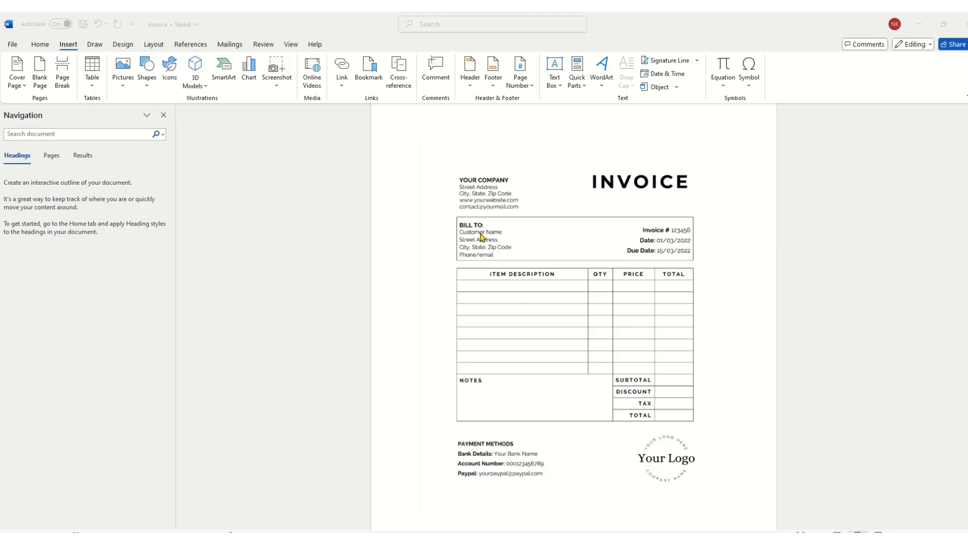
# Add the built-in Blank (Three Columns) header to the invoice document.
pyautogui.click(475, 69)
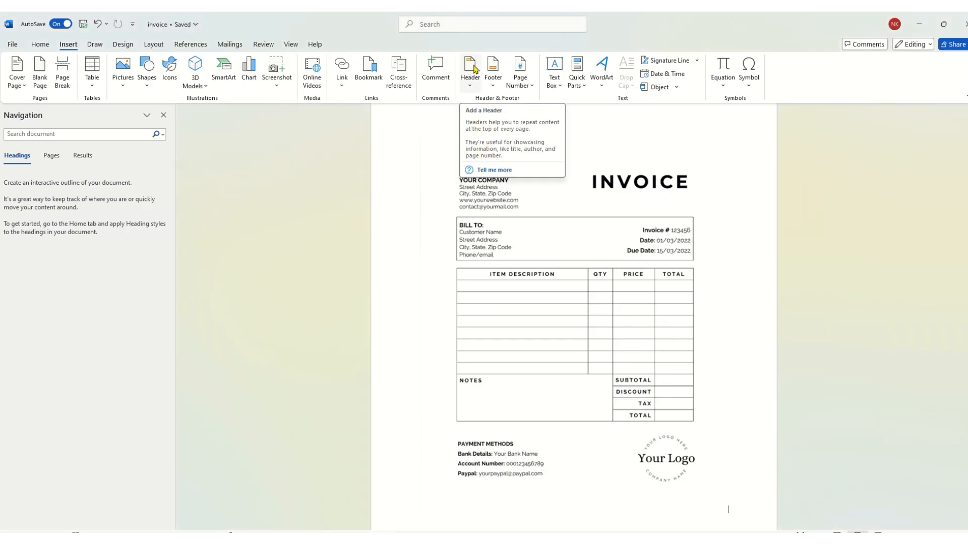
pyautogui.click(471, 91)
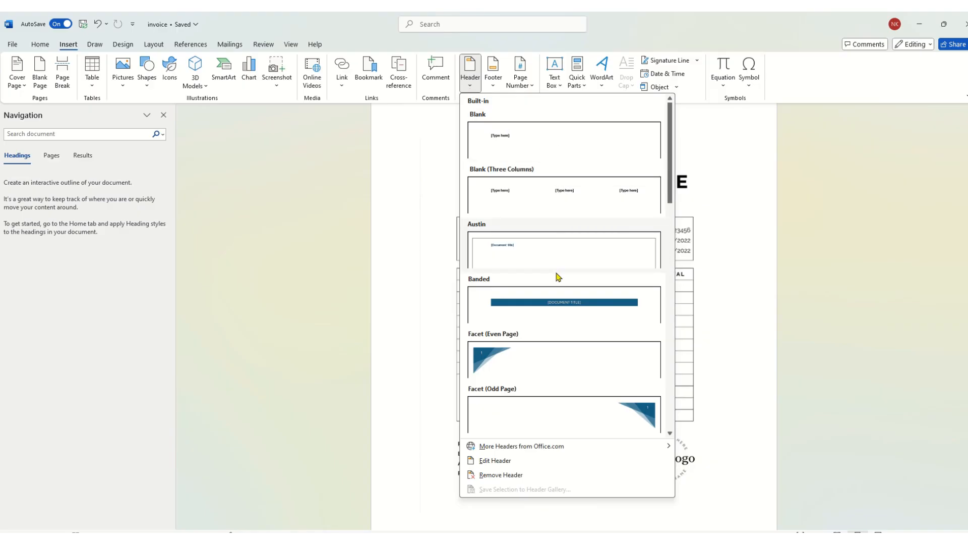
pyautogui.click(570, 204)
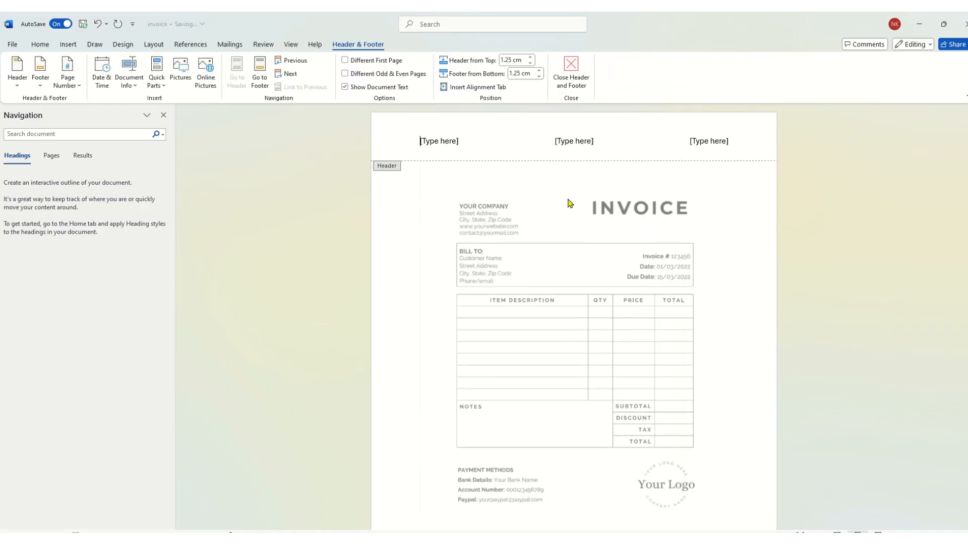
# Fill the three header placeholders with "ABC Company", "1230" and "03/NOV/2024", and finish editing the header.
pyautogui.click(440, 142)
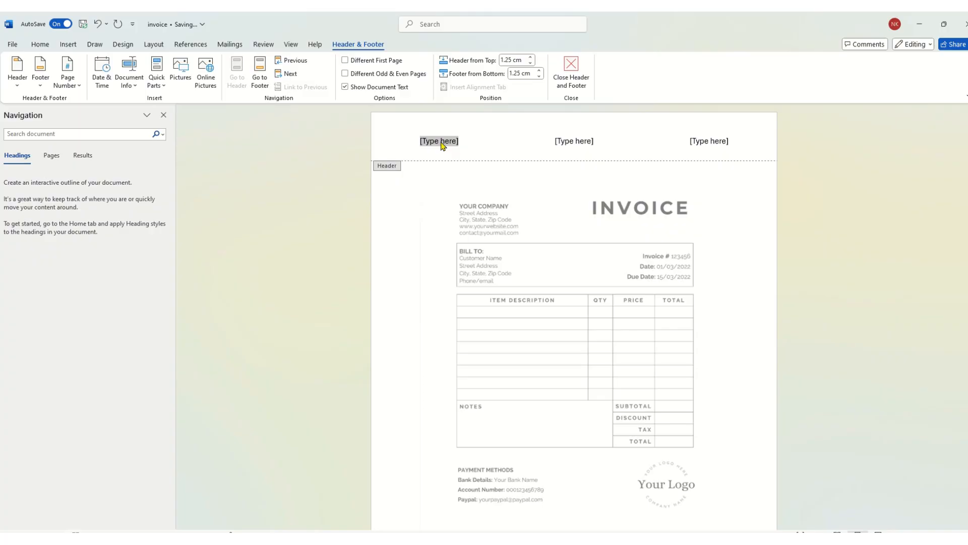
pyautogui.write('ABC')
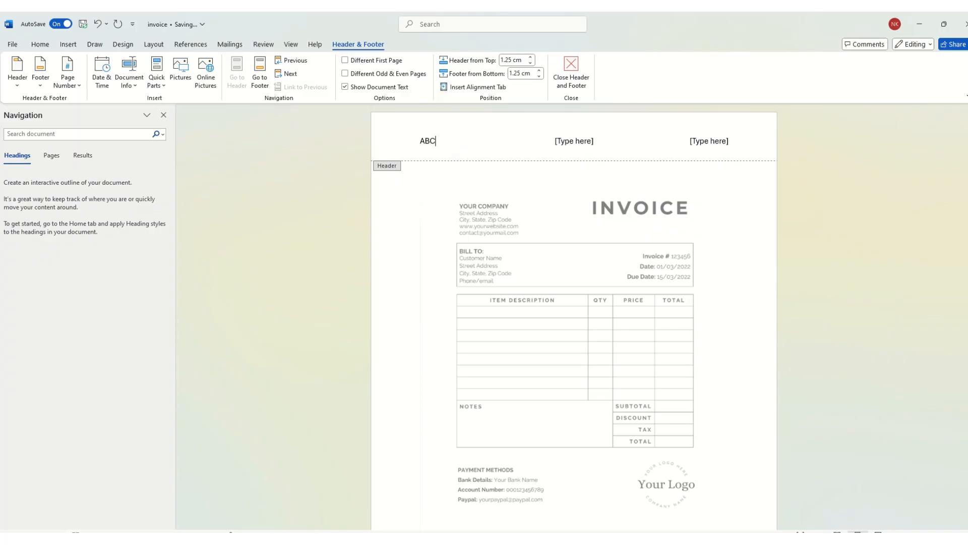
pyautogui.write(' Company')
pyautogui.click(570, 144)
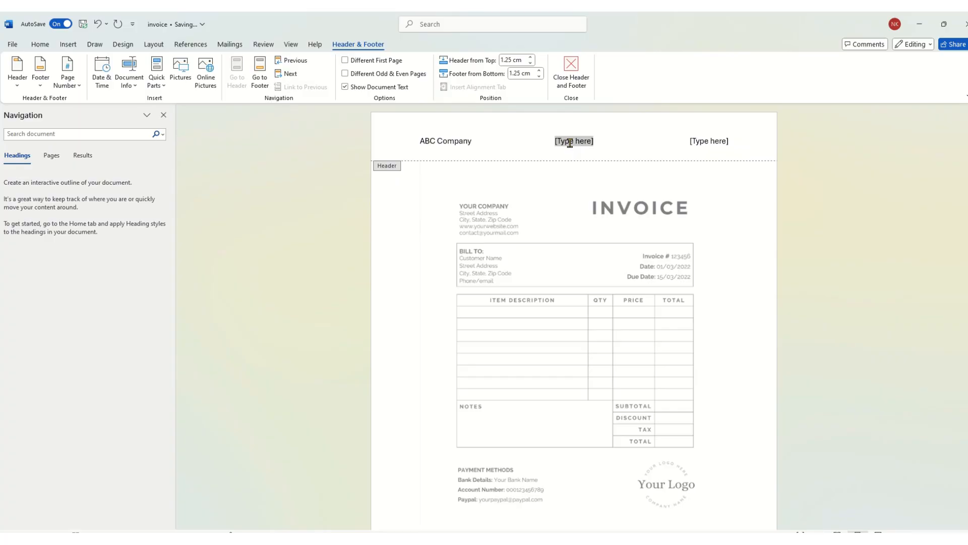
pyautogui.write('1230')
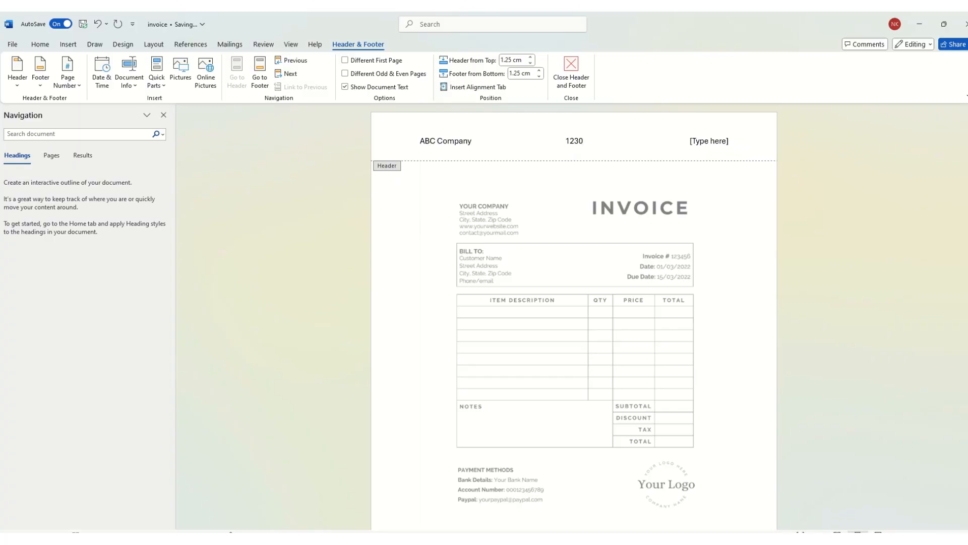
pyautogui.click(696, 143)
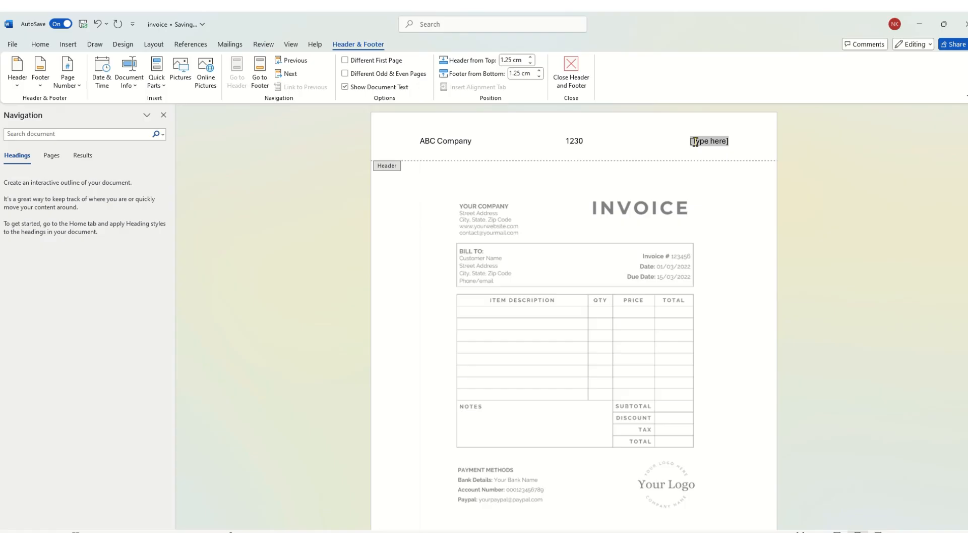
pyautogui.write('03')
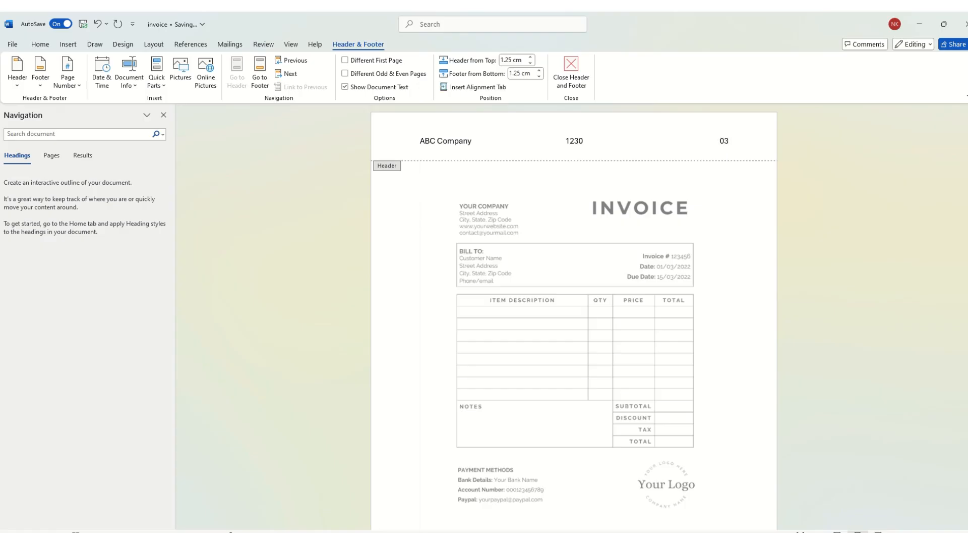
pyautogui.write('/NOV/2024')
pyautogui.click(580, 86)
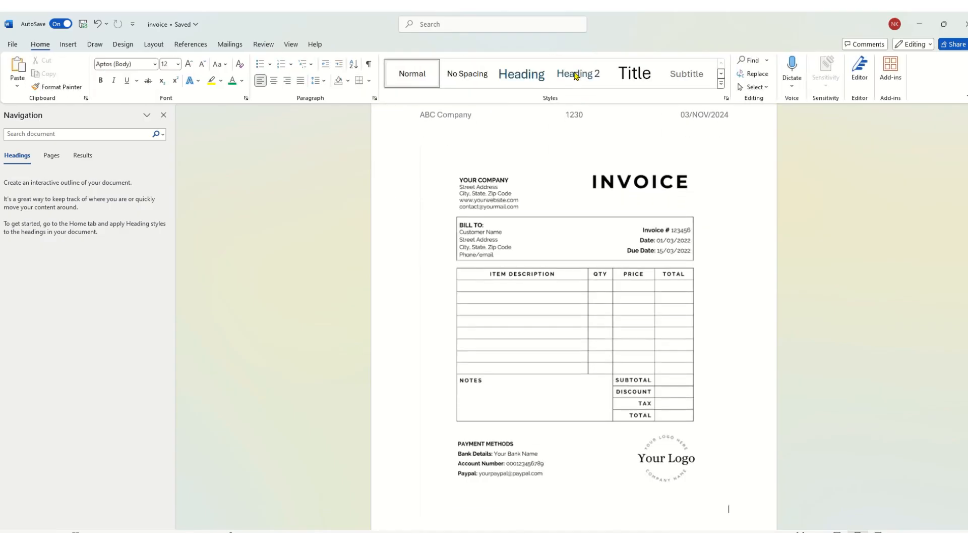
# Look over the invoice page from its header down to the end of the page.
pyautogui.scroll(-3, 530, 222)
pyautogui.scroll(3, 528, 223)
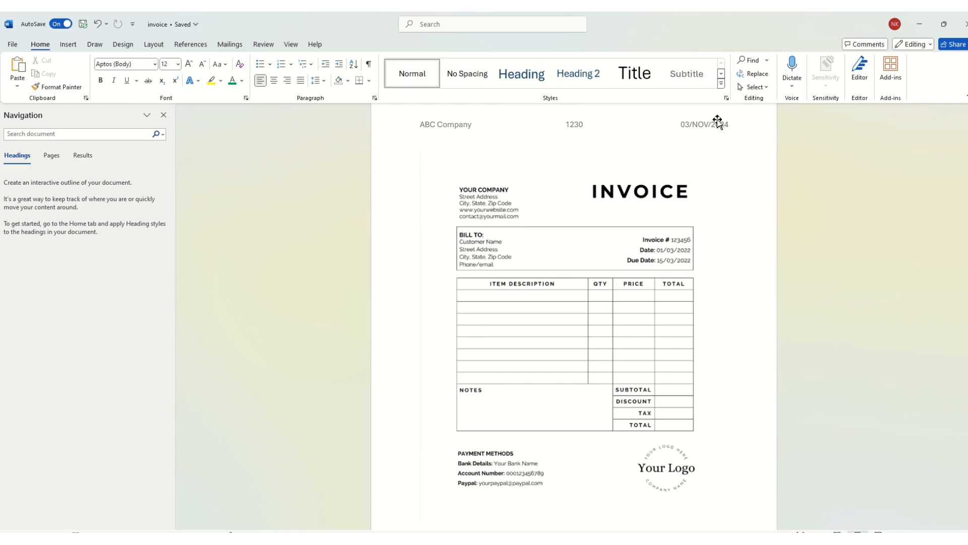
pyautogui.scroll(-4, 727, 340)
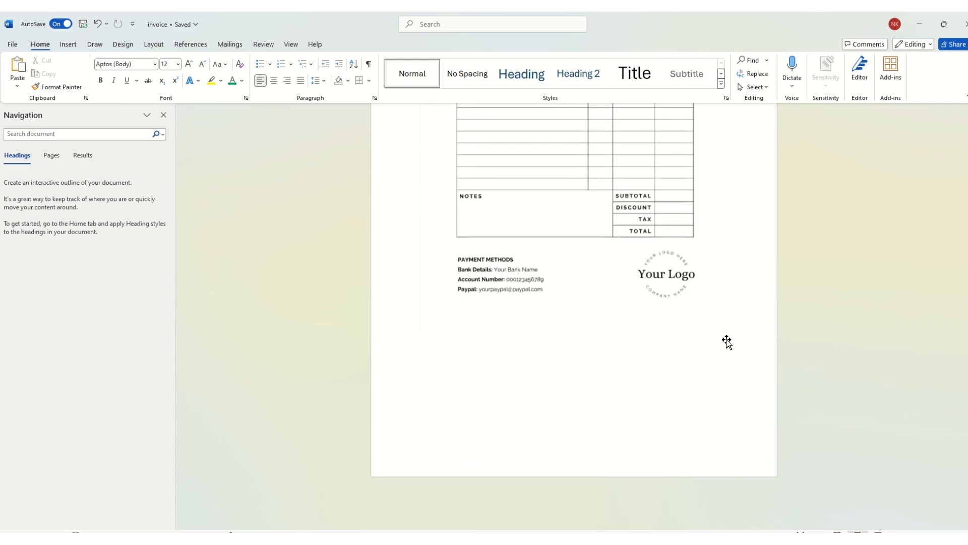
pyautogui.scroll(2, 727, 341)
pyautogui.scroll(3, 409, 286)
pyautogui.scroll(-1, 408, 285)
pyautogui.scroll(1, 408, 286)
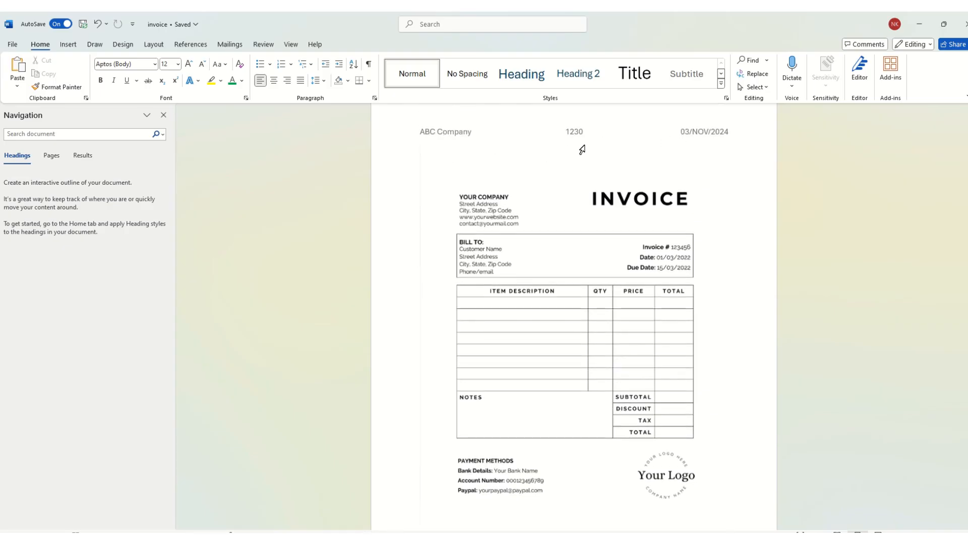
# Insert a blank page after the invoice and check its header.
pyautogui.rightClick(69, 48)
pyautogui.click(68, 47)
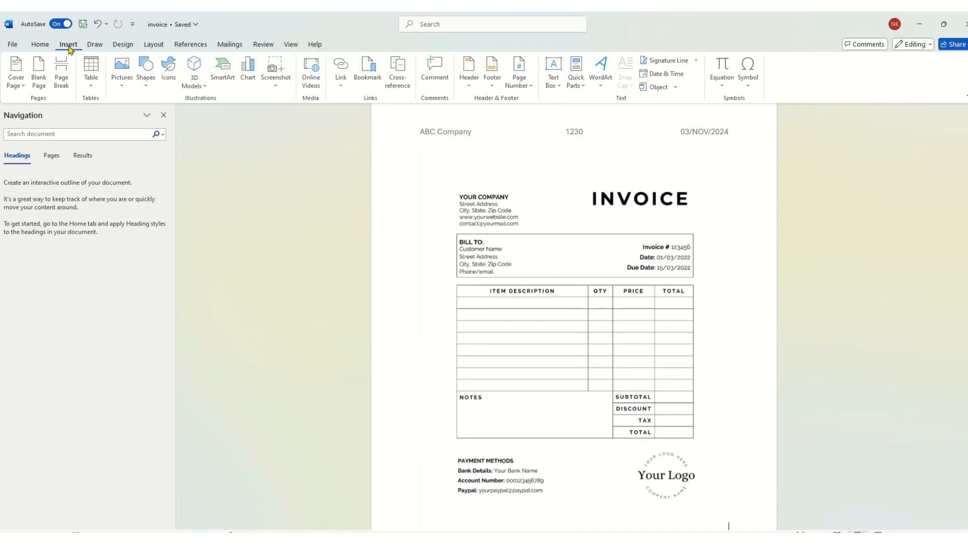
pyautogui.click(42, 74)
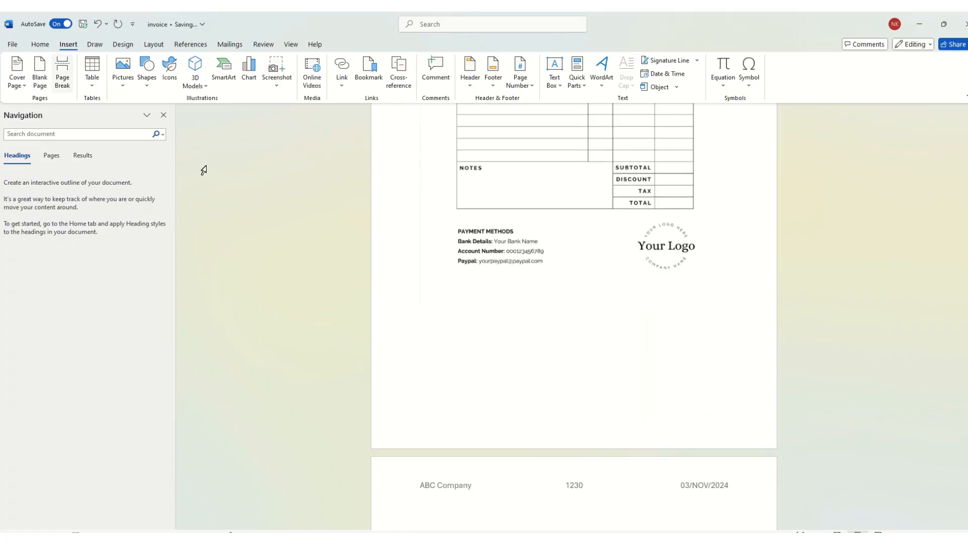
pyautogui.scroll(-4, 456, 305)
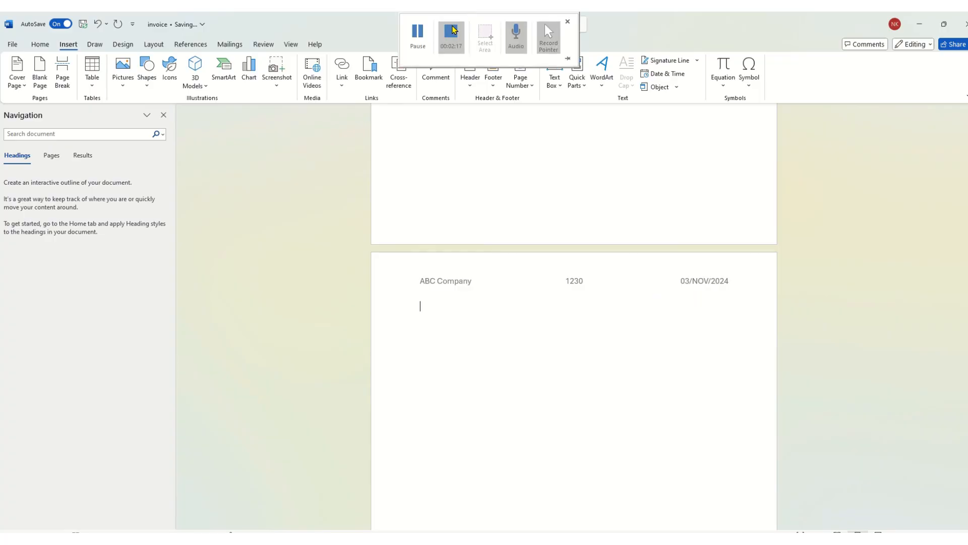
pyautogui.click(454, 30)
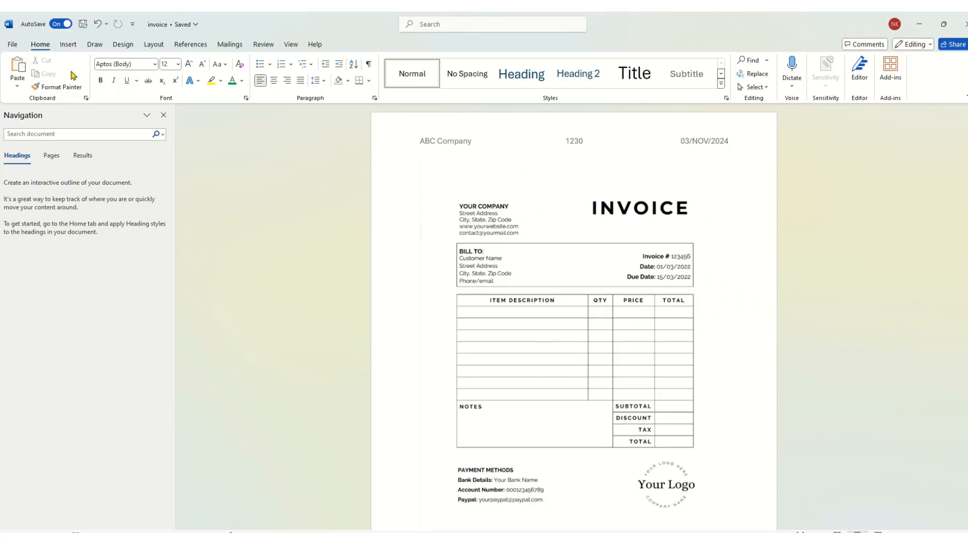
# Add the built-in Blank footer to the invoice document.
pyautogui.click(68, 47)
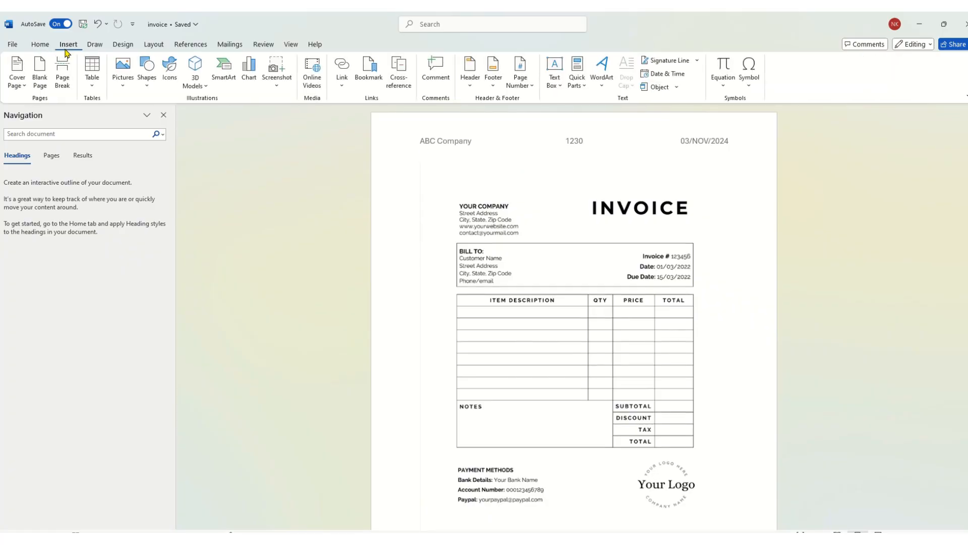
pyautogui.click(493, 80)
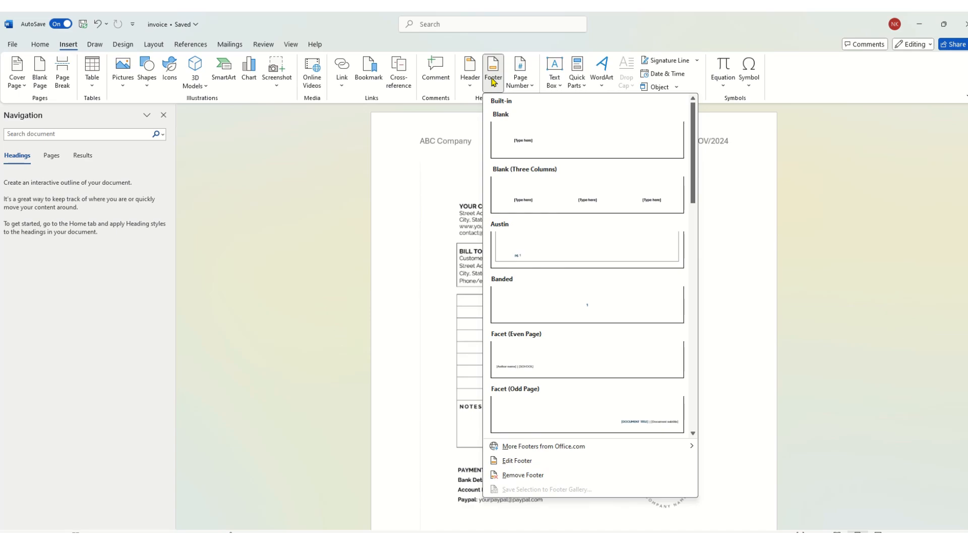
pyautogui.click(533, 137)
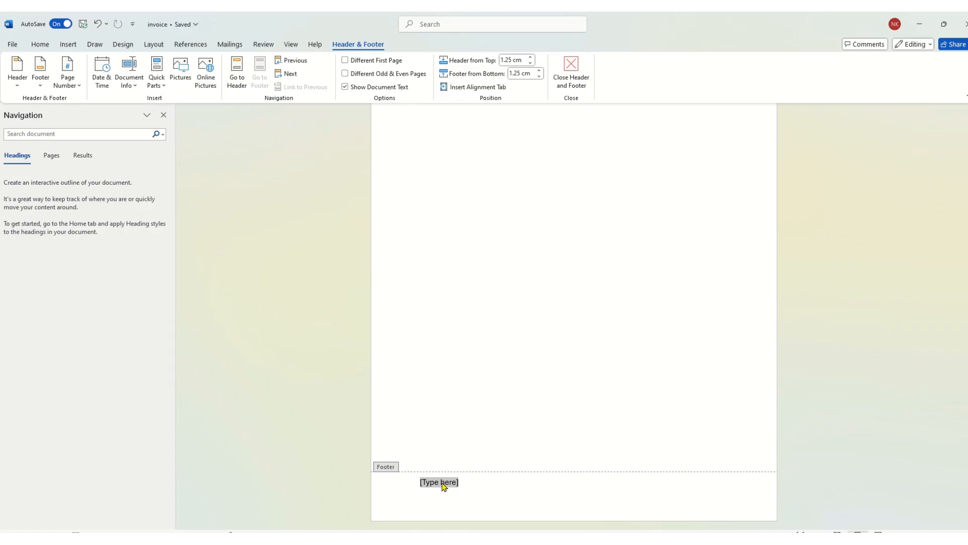
# Replace the footer placeholder with a Plain Number page number at the current position and check it on both pages.
pyautogui.click(78, 86)
pyautogui.moveTo(95, 115)
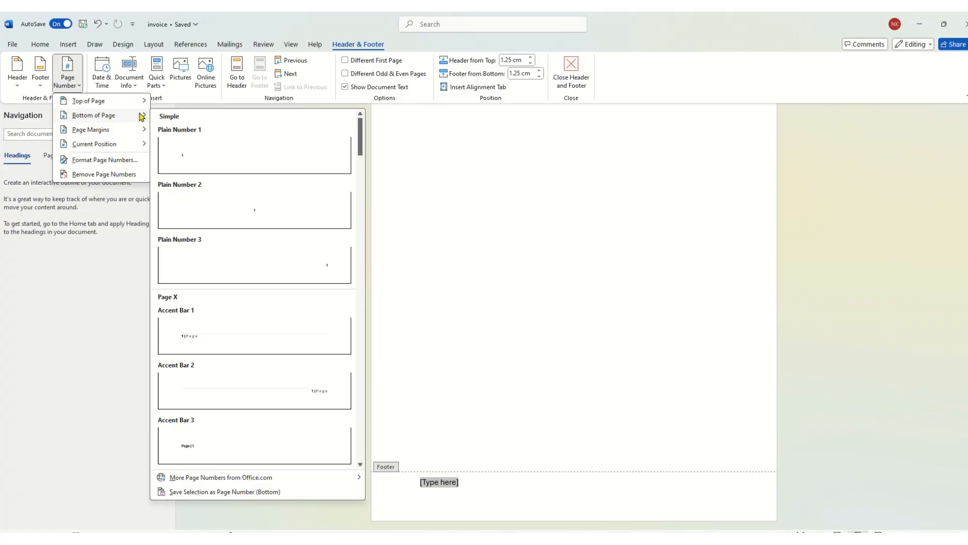
pyautogui.moveTo(122, 146)
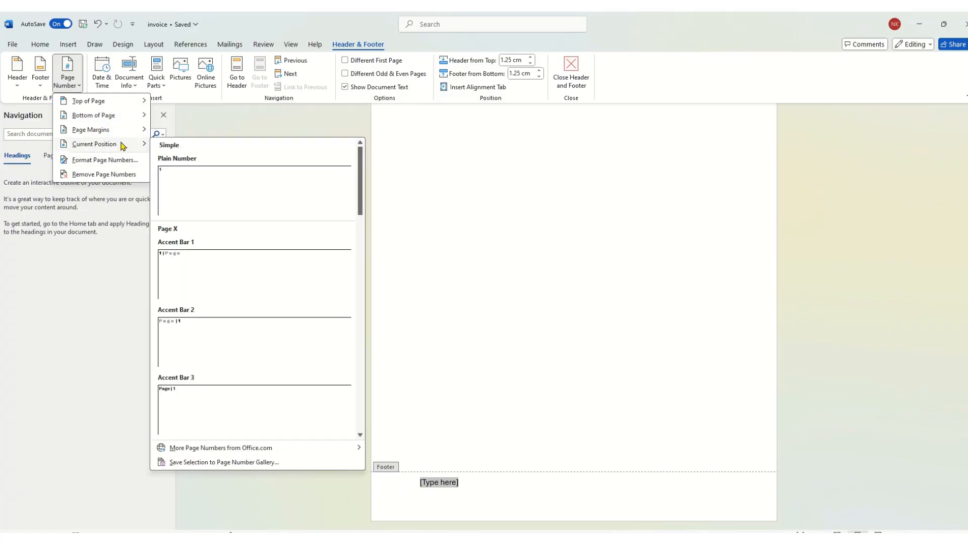
pyautogui.click(180, 179)
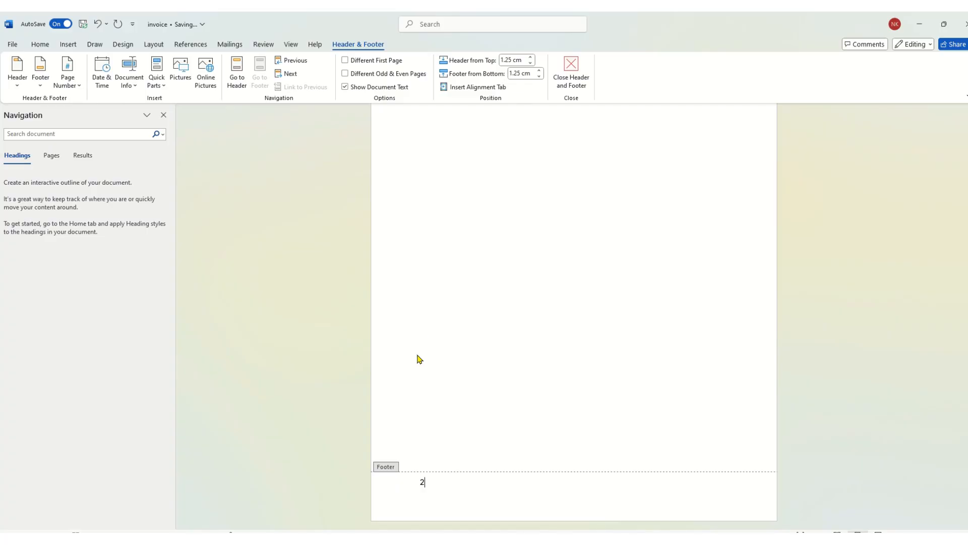
pyautogui.scroll(5, 486, 283)
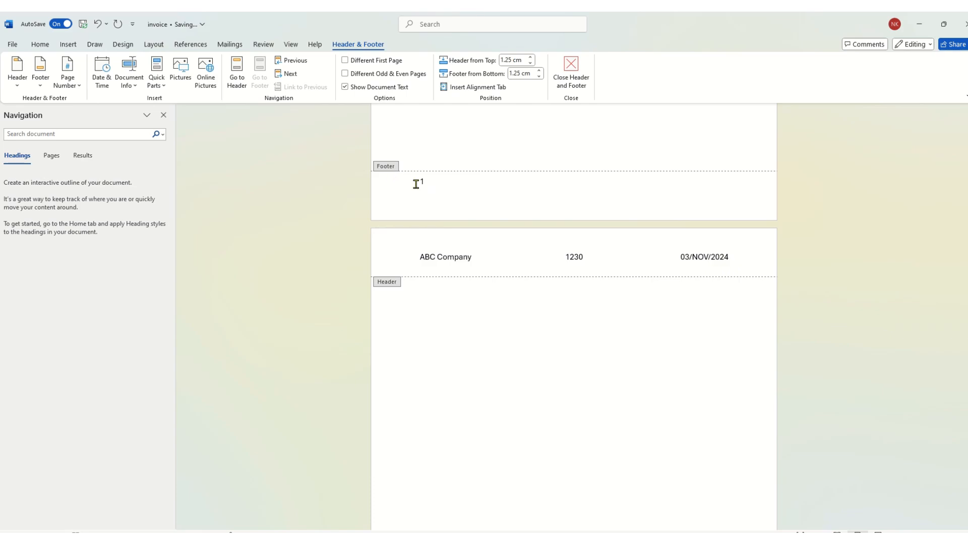
pyautogui.scroll(-5, 536, 367)
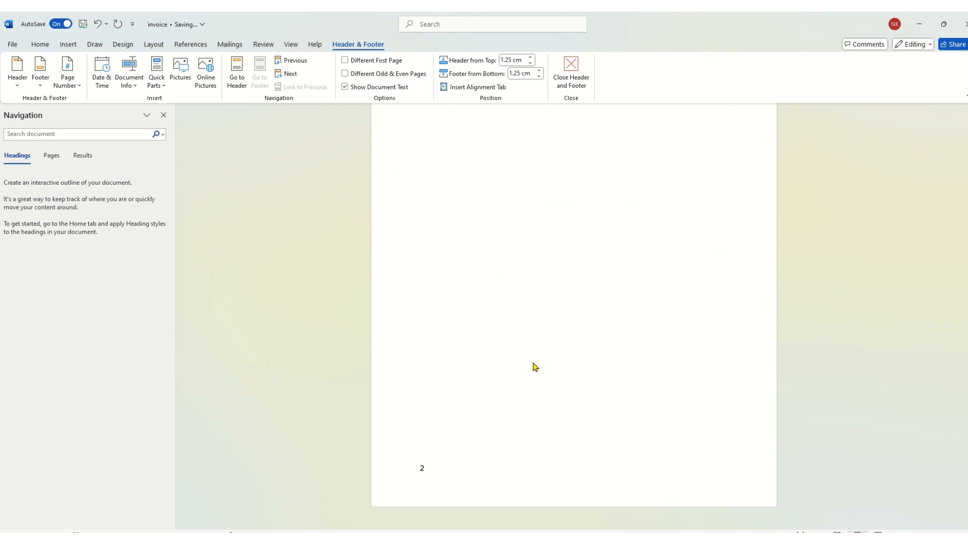
pyautogui.click(436, 486)
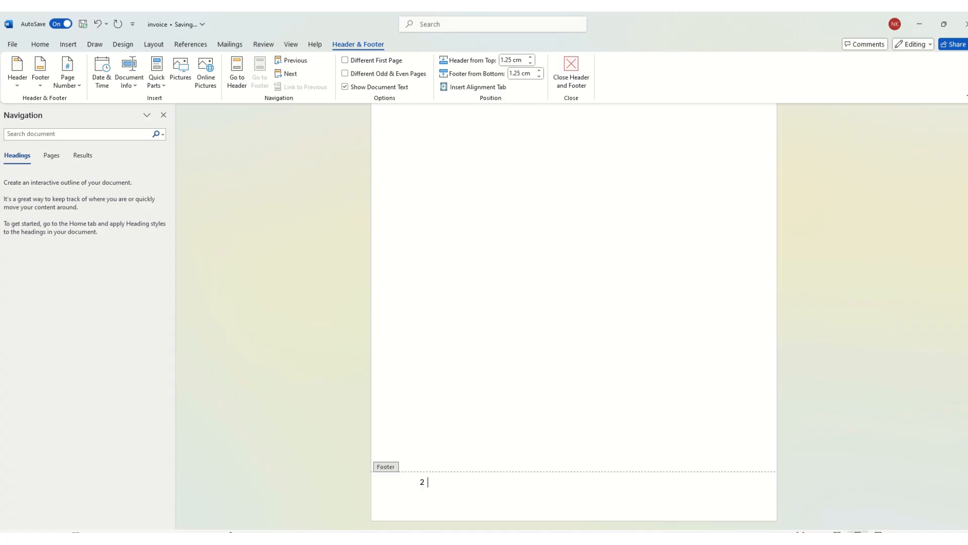
pyautogui.write('@Confidential')
pyautogui.click(573, 71)
# Check the page number and confidentiality text in the footers of both pages.
pyautogui.scroll(3, 495, 323)
pyautogui.scroll(1, 493, 320)
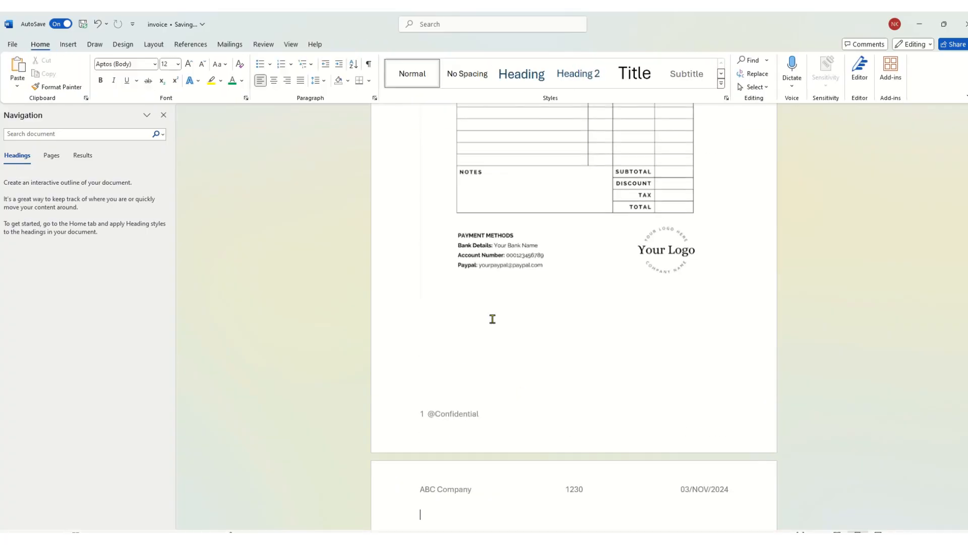
pyautogui.scroll(-1, 494, 320)
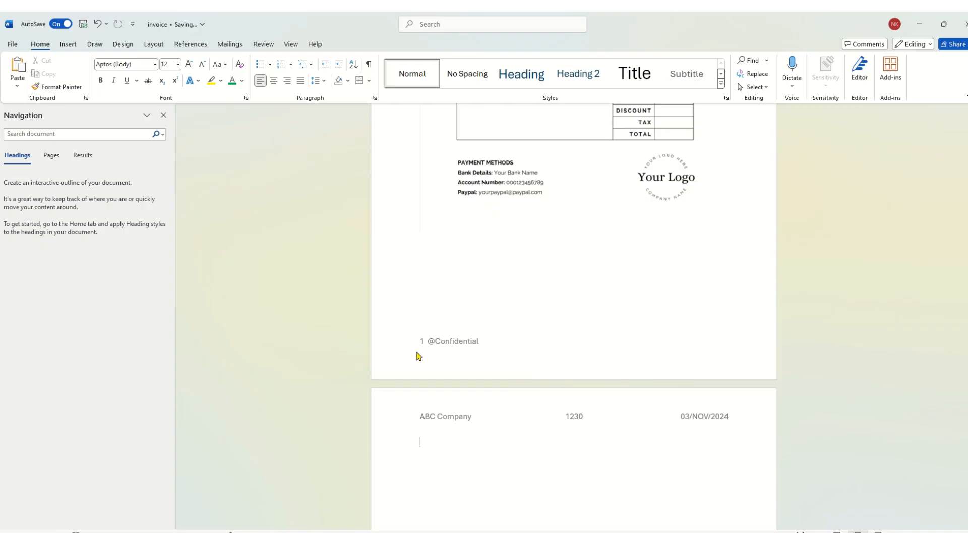
pyautogui.scroll(-7, 459, 350)
pyautogui.scroll(1, 459, 350)
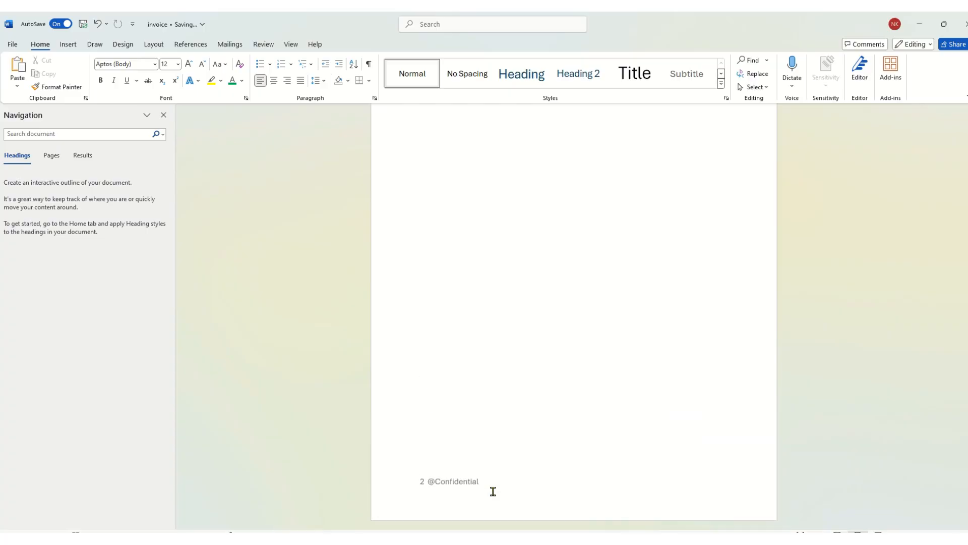
pyautogui.moveTo(545, 23)
pyautogui.click(469, 33)
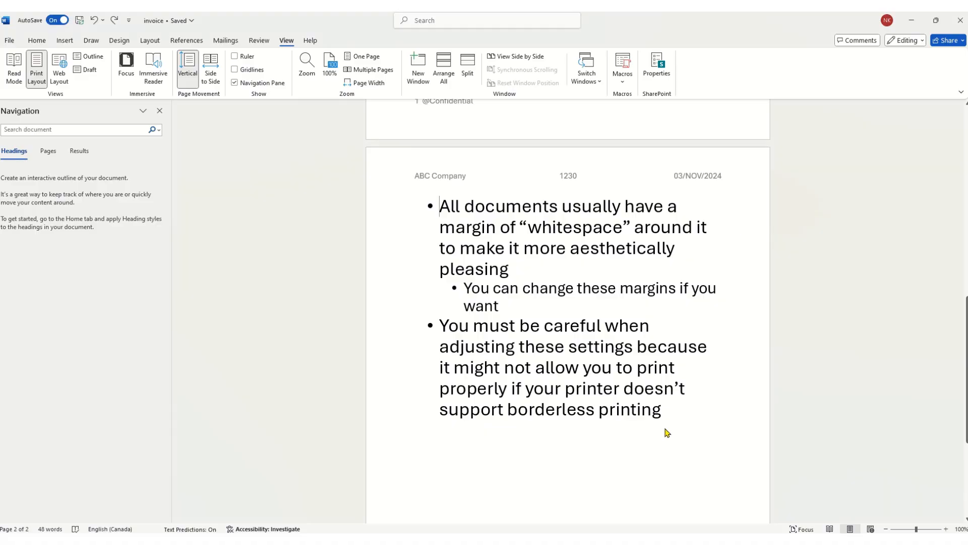
# End the bulleted list after "borderless printing" and start an unbulleted paragraph below it.
pyautogui.click(665, 406)
pyautogui.press('Return')
pyautogui.press('Return')
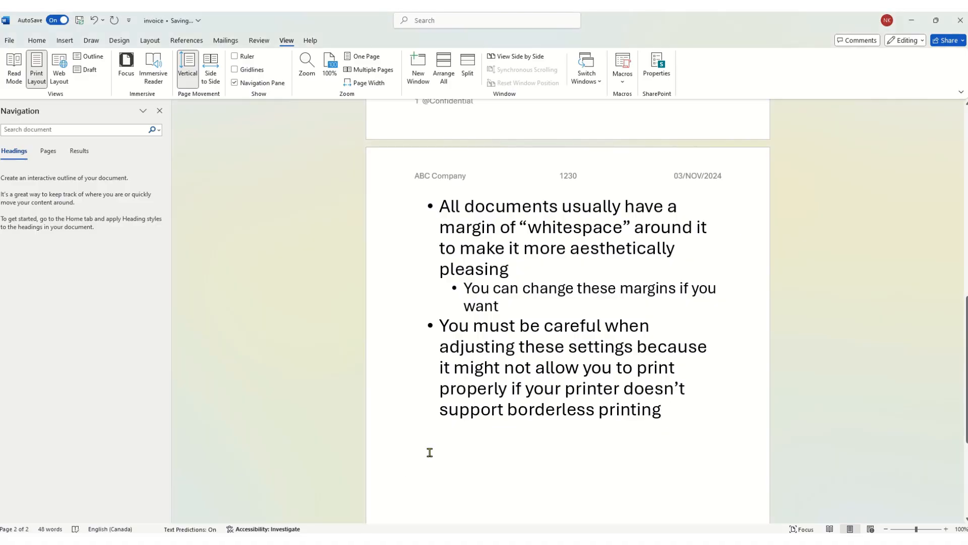
# Show the ruler and move the first-page paragraph's left indent about 1 cm outward into the left margin.
pyautogui.scroll(3, 430, 450)
pyautogui.scroll(-2, 429, 449)
pyautogui.scroll(-1, 429, 449)
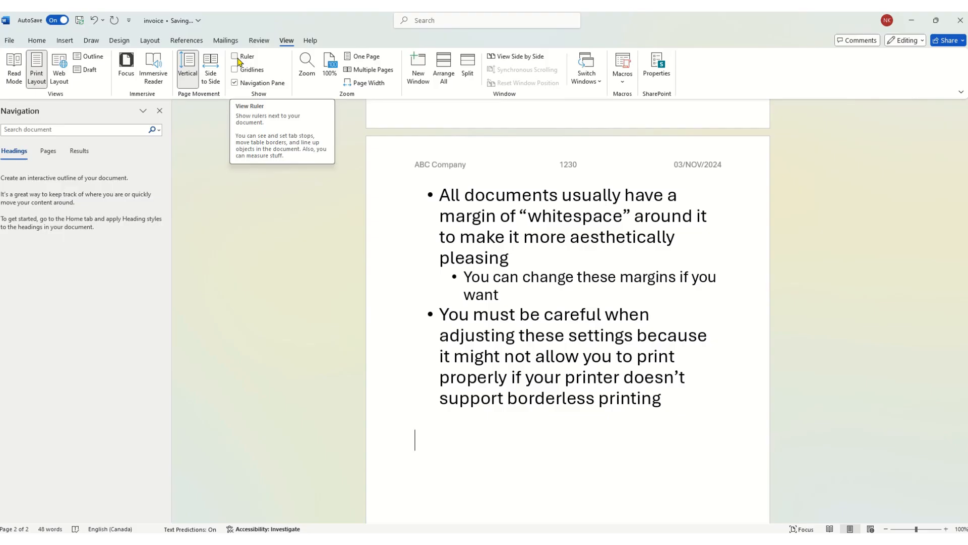
pyautogui.click(238, 62)
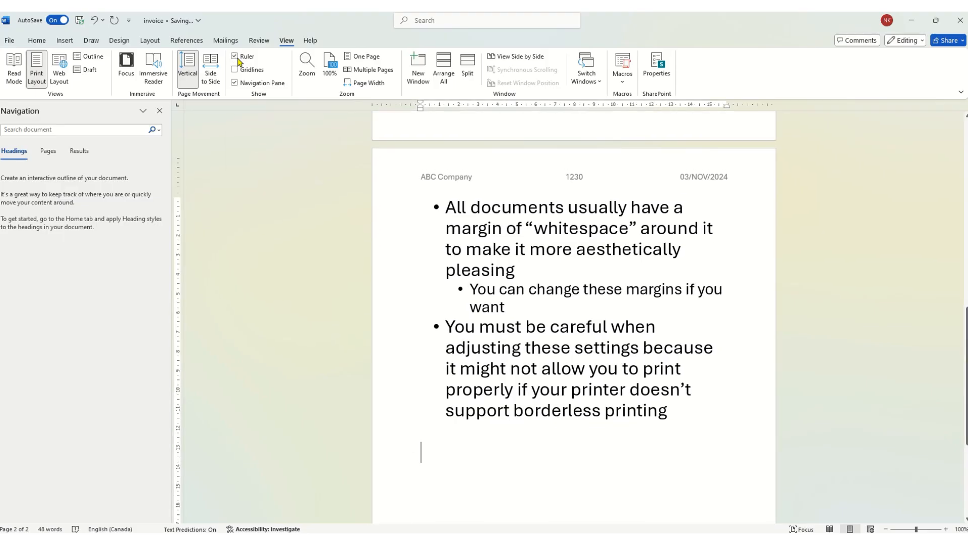
pyautogui.click(422, 112)
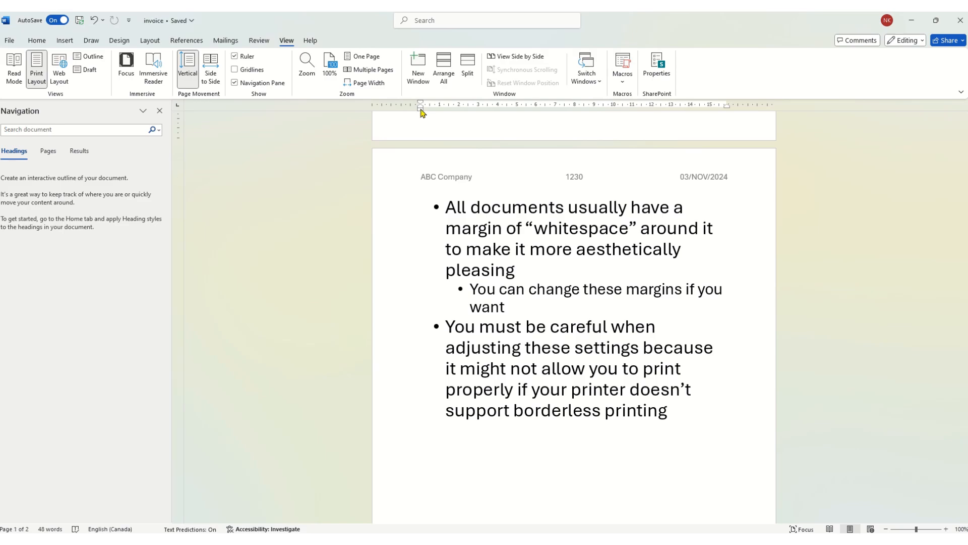
pyautogui.moveTo(421, 109); pyautogui.dragTo(401, 111)
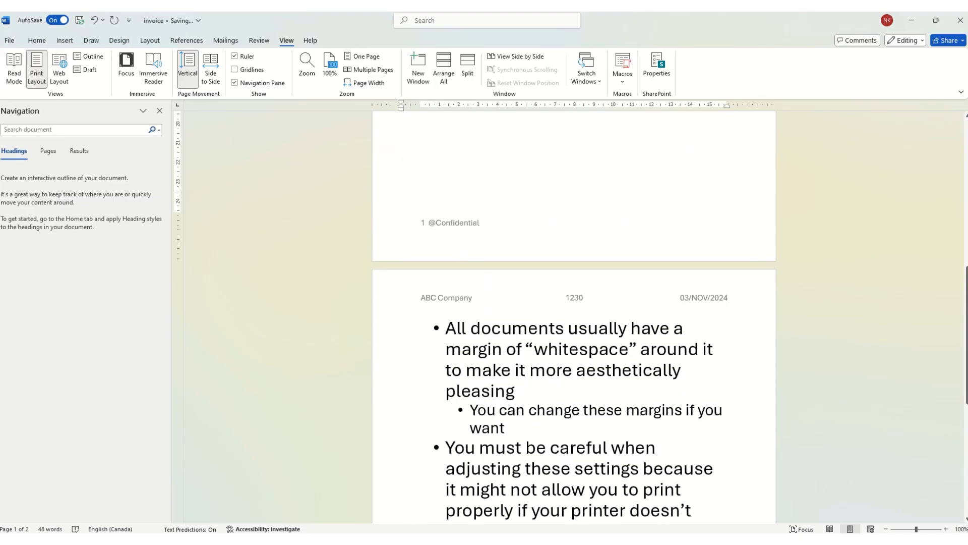
# Add a line of filler text starting with "hgjhgj" below the bulleted list and start a new paragraph.
pyautogui.scroll(-3, 706, 398)
pyautogui.click(700, 379)
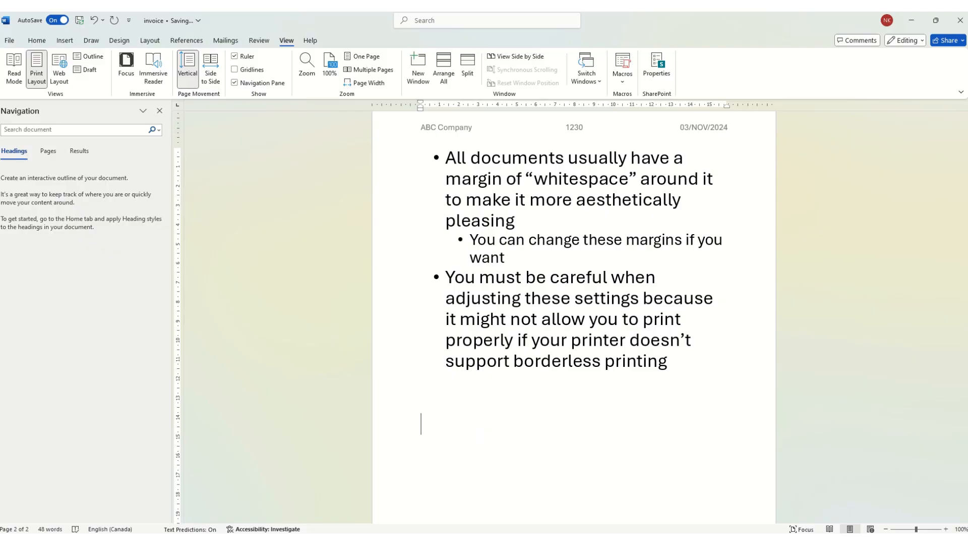
pyautogui.write('hgjhgjgjgjkkjhkj')
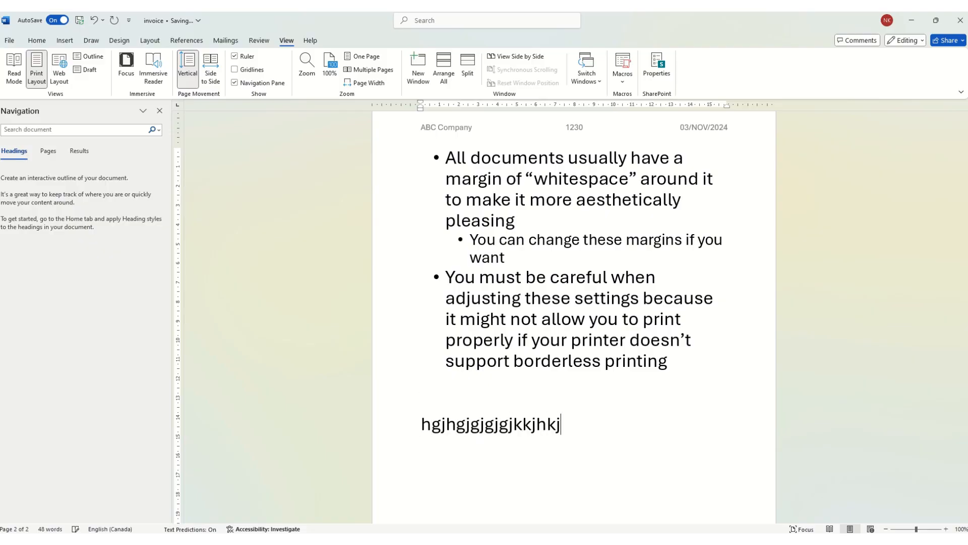
pyautogui.press('Return')
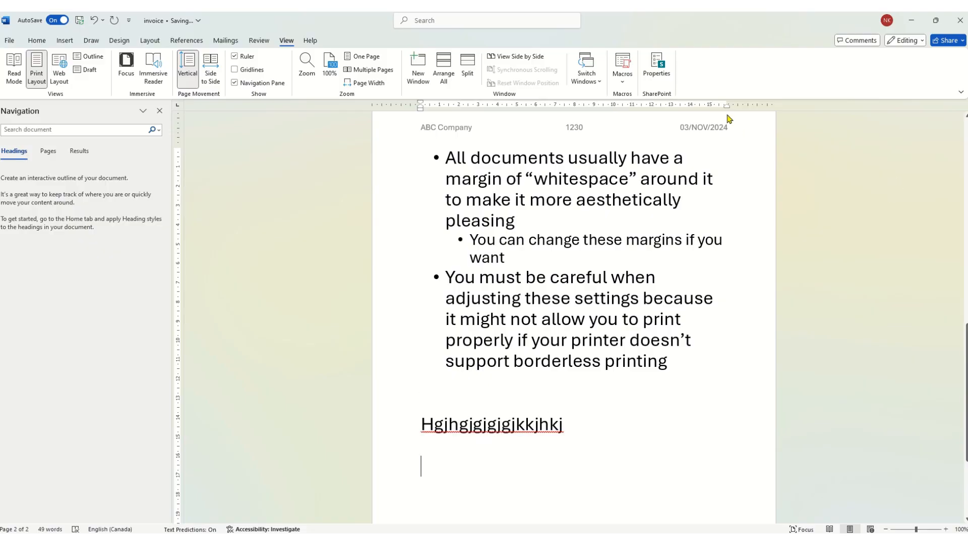
# Extend the new paragraph's right indent about 1.5 cm into the right margin and enter "hjgj" plus repeated "h" until the line wraps.
pyautogui.moveTo(727, 111); pyautogui.dragTo(760, 117)
pyautogui.write('hjg')
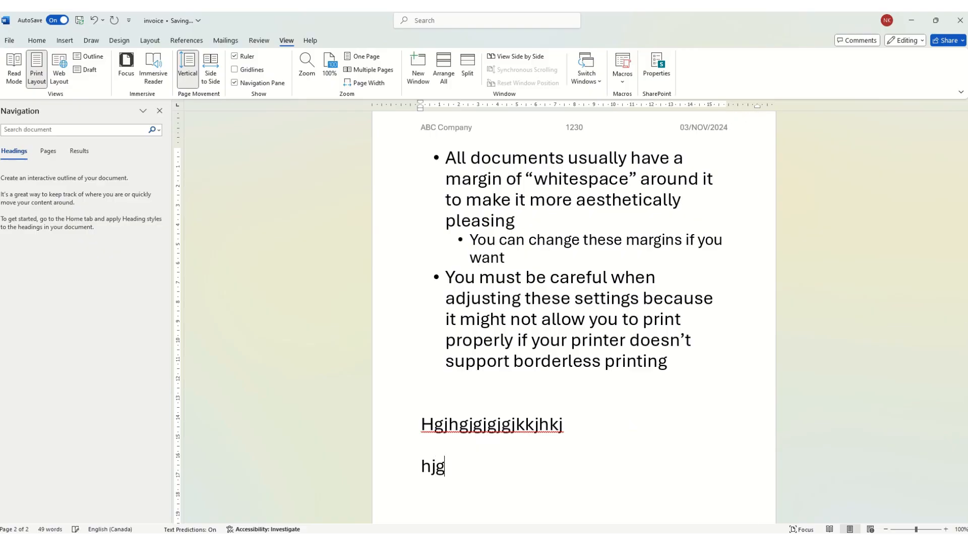
pyautogui.write('jhhhhhhhhhhhhhhhhhhhhh')
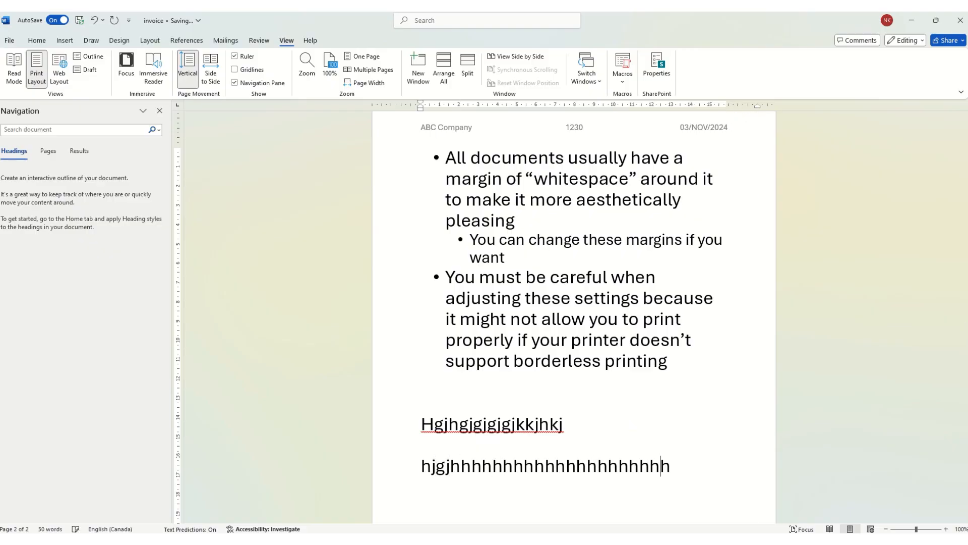
pyautogui.write('hhhhhhhhh')
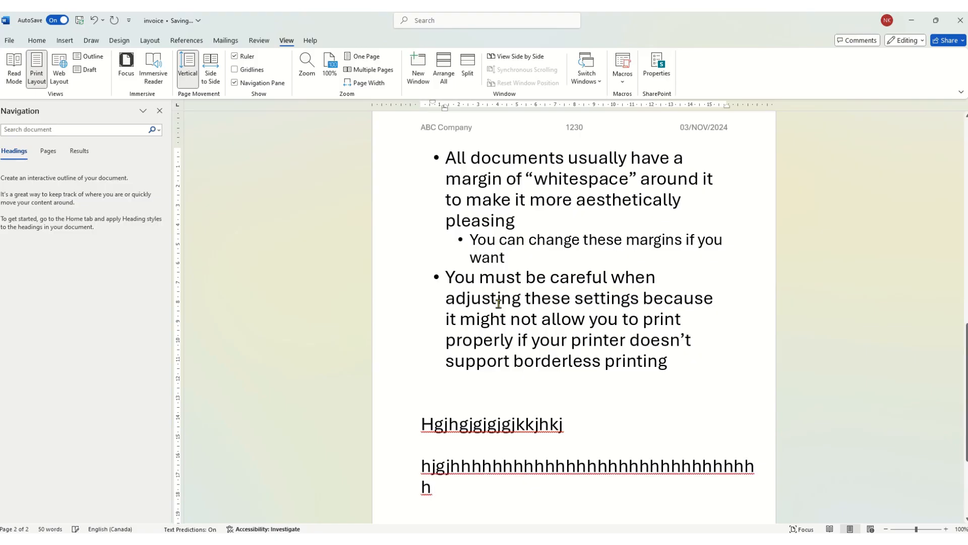
pyautogui.scroll(1, 500, 304)
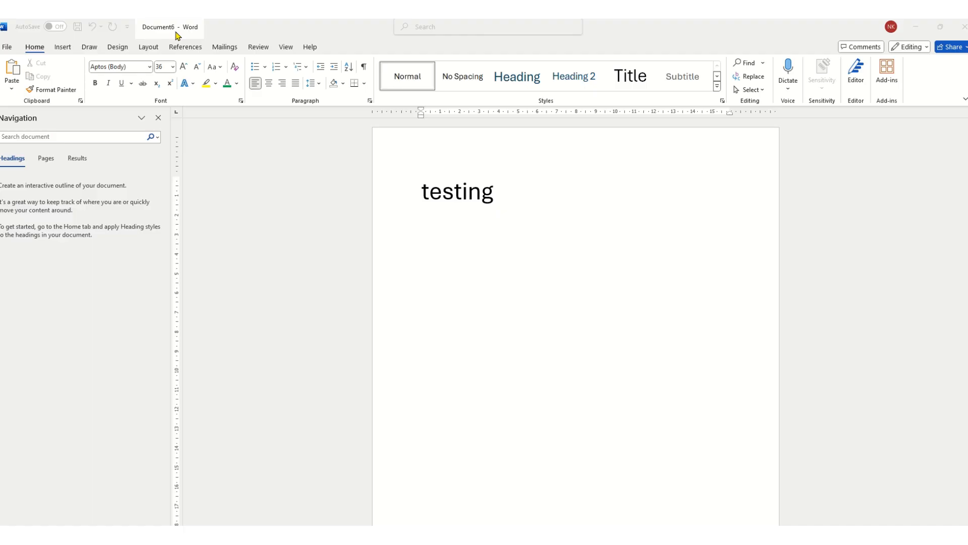
# Save the new "testing" document as "testingfile" in Word Document format in the Data Innovation Technologies Limited OneDrive.
pyautogui.click(77, 33)
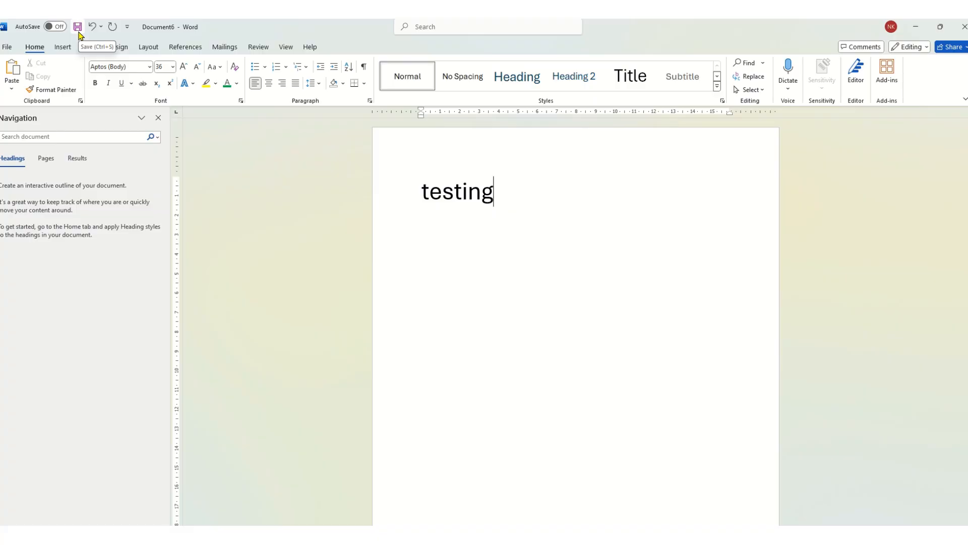
pyautogui.click(7, 47)
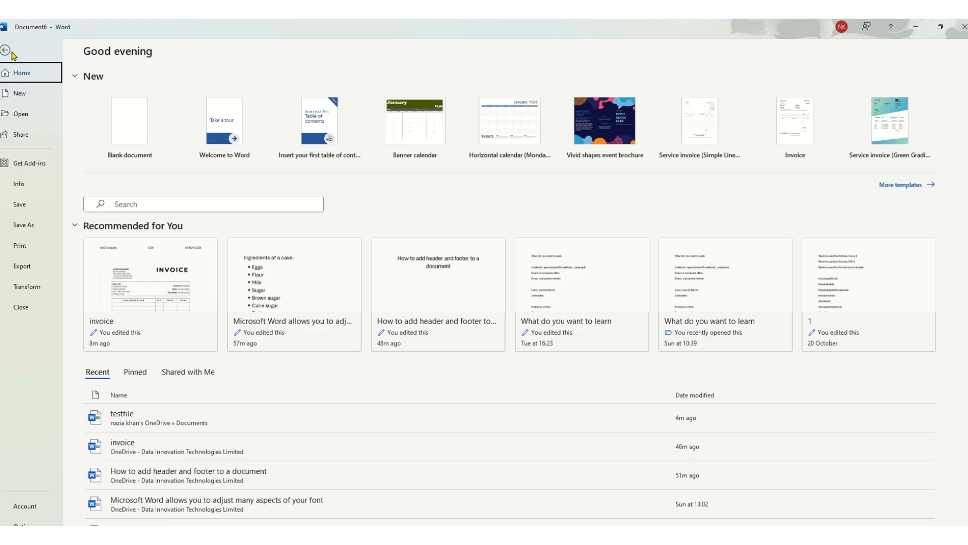
pyautogui.click(41, 218)
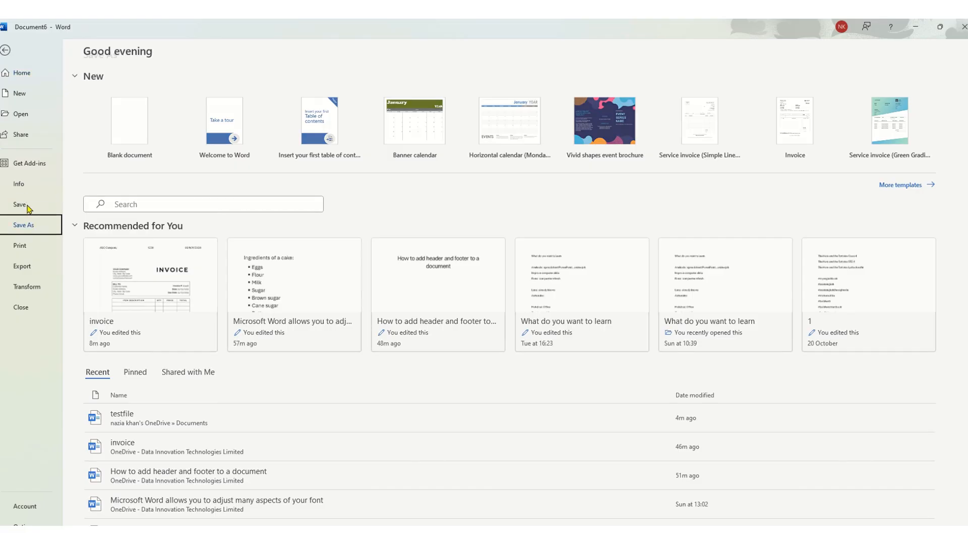
pyautogui.click(22, 206)
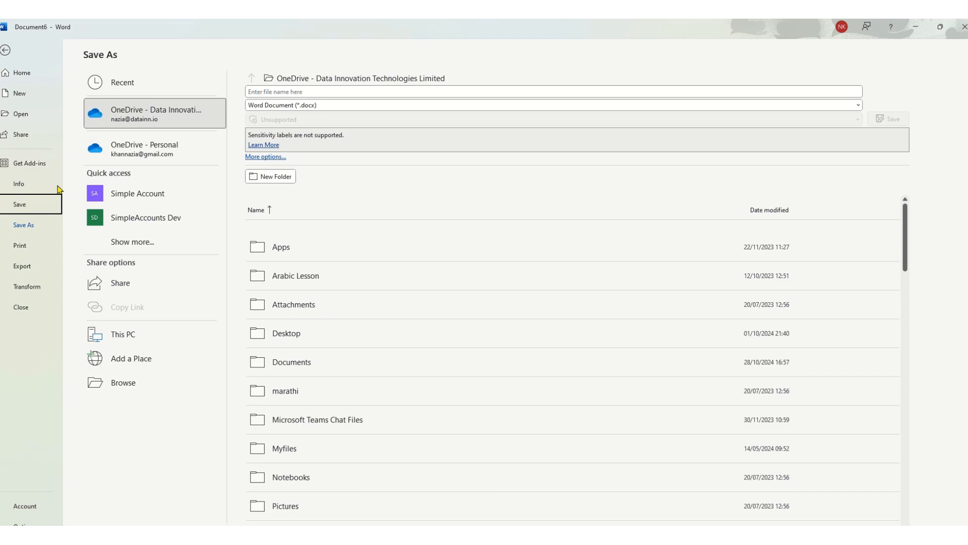
pyautogui.click(279, 91)
pyautogui.write('testingfile')
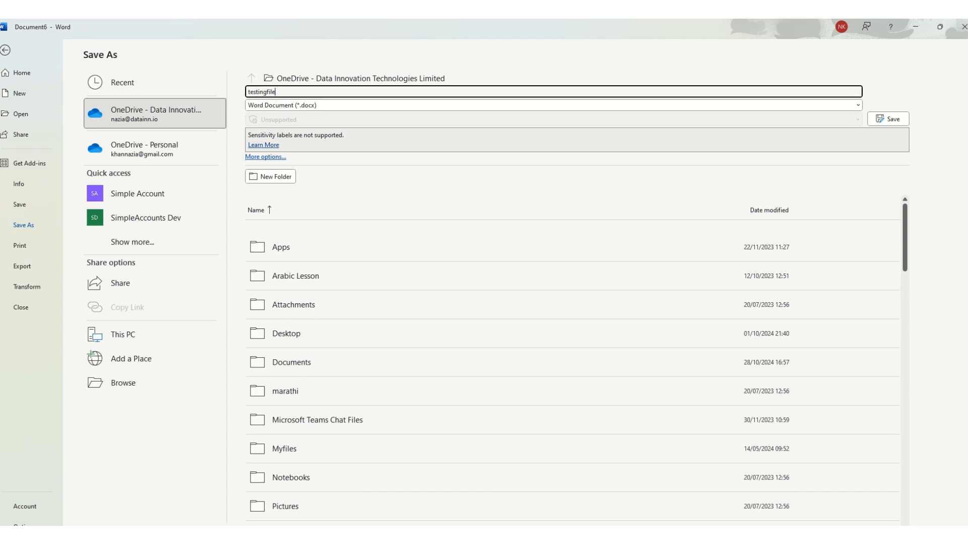
pyautogui.click(900, 120)
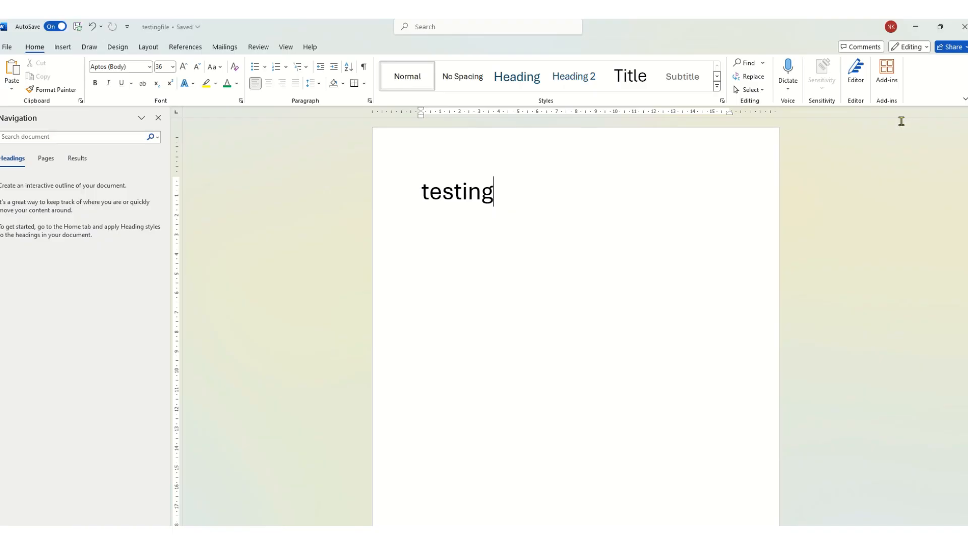
# Save a copy of the document as "testingfile_v1" in the same OneDrive location.
pyautogui.click(7, 47)
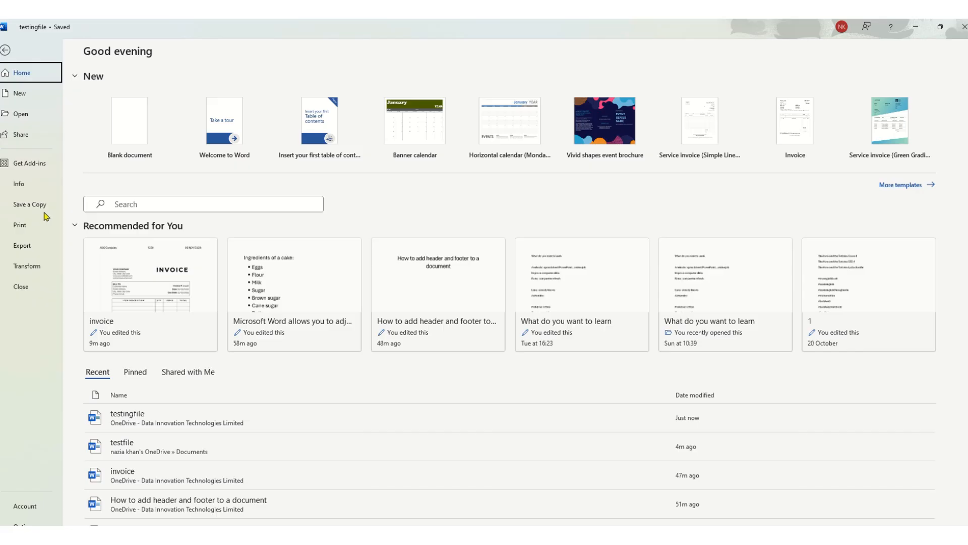
pyautogui.click(44, 207)
pyautogui.click(312, 91)
pyautogui.click(311, 91)
pyautogui.write('_1')
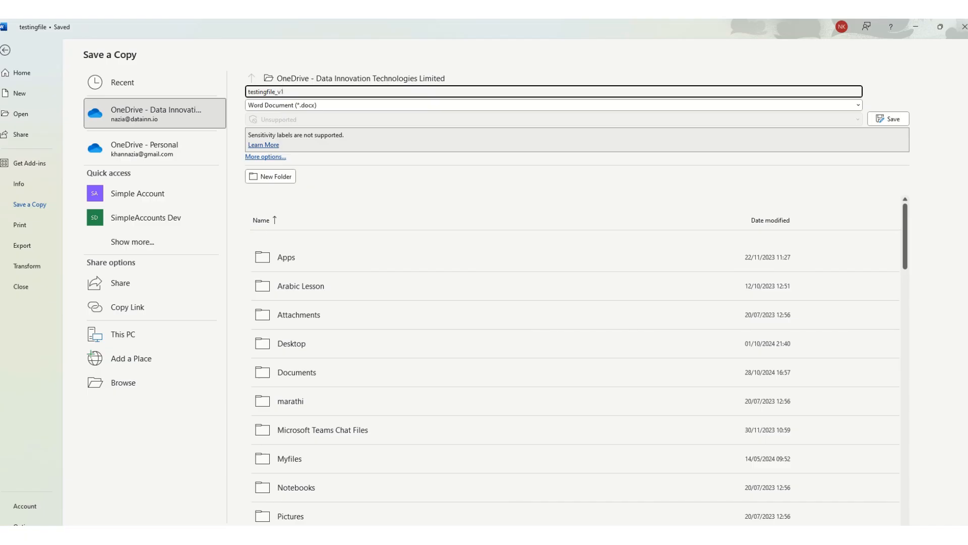
pyautogui.press('Return')
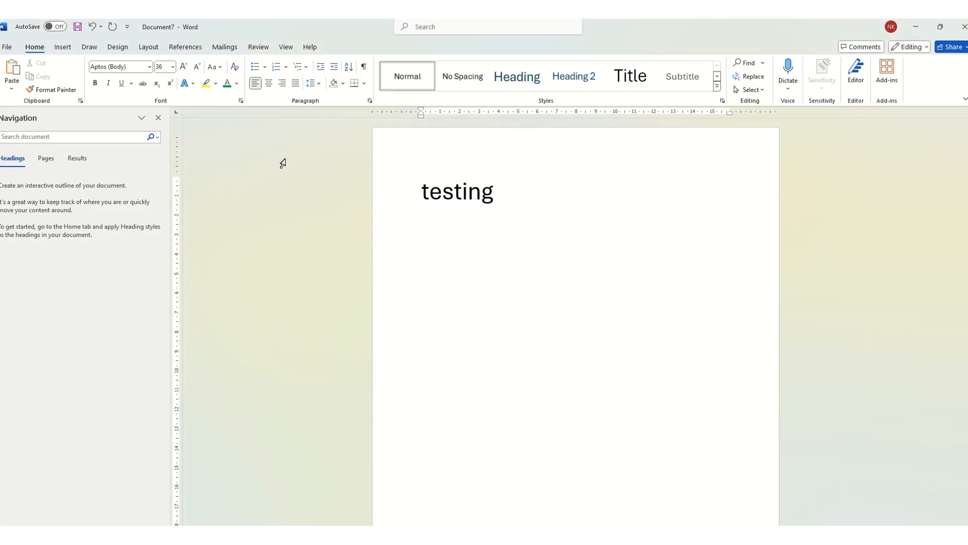
# Save the new "testing" document as "test123" in Word Document format in the MiskeenLearning folder under Documents on This PC.
pyautogui.click(9, 48)
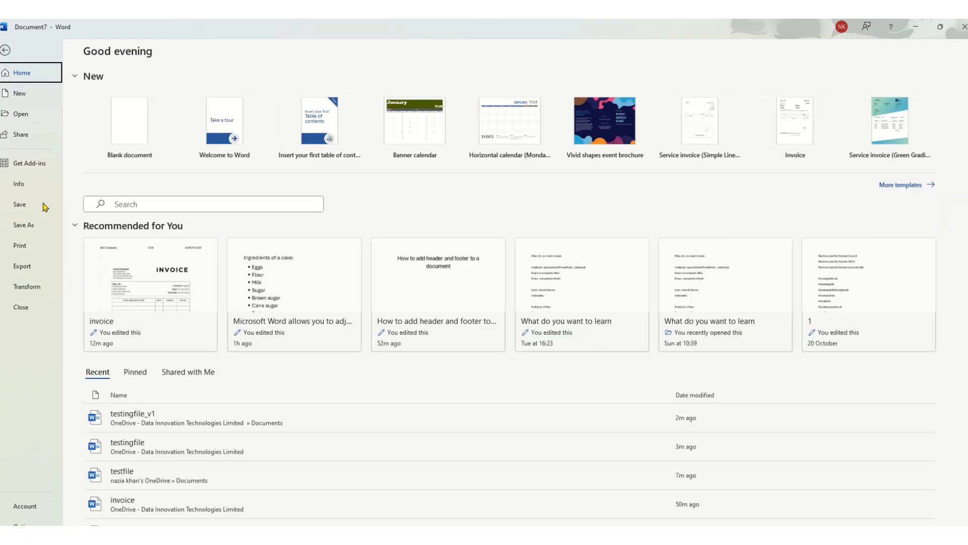
pyautogui.click(44, 225)
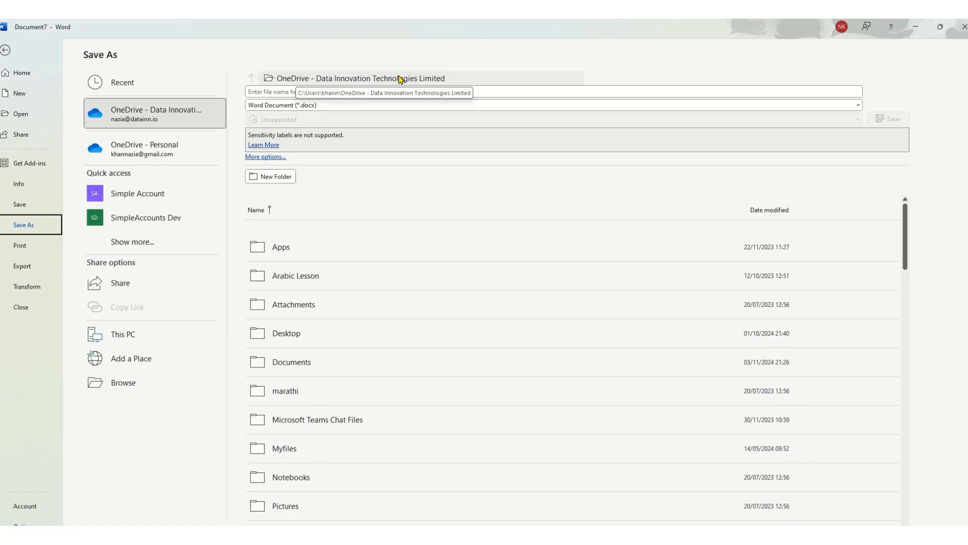
pyautogui.click(132, 337)
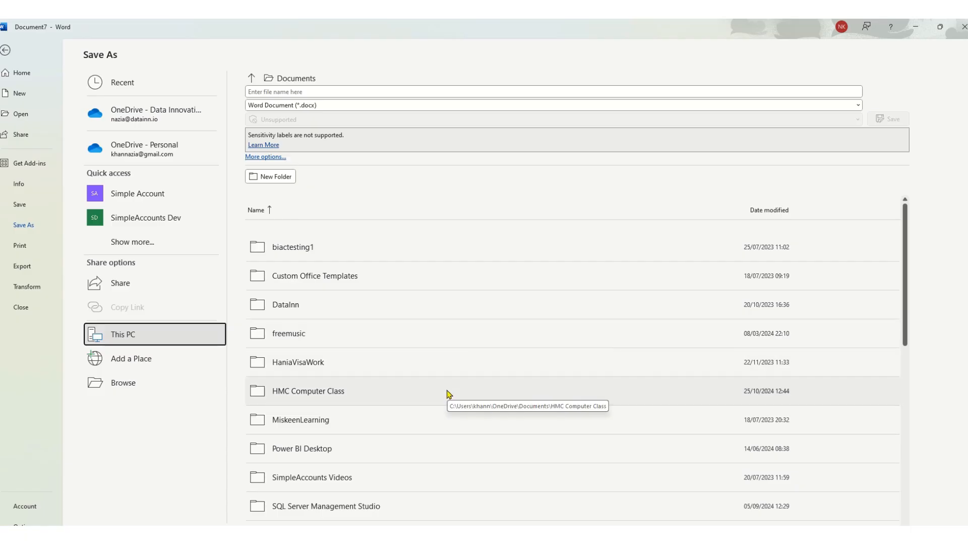
pyautogui.click(300, 418)
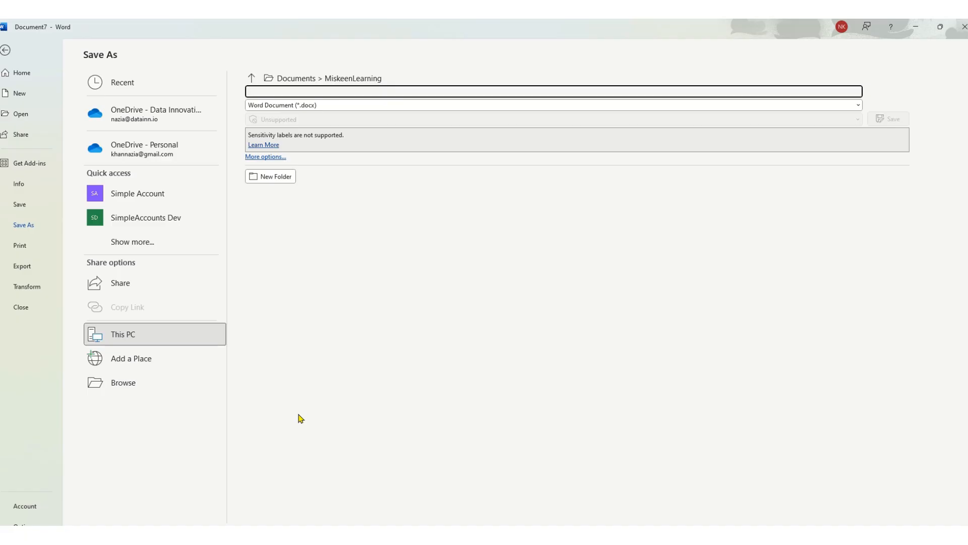
pyautogui.write('tes')
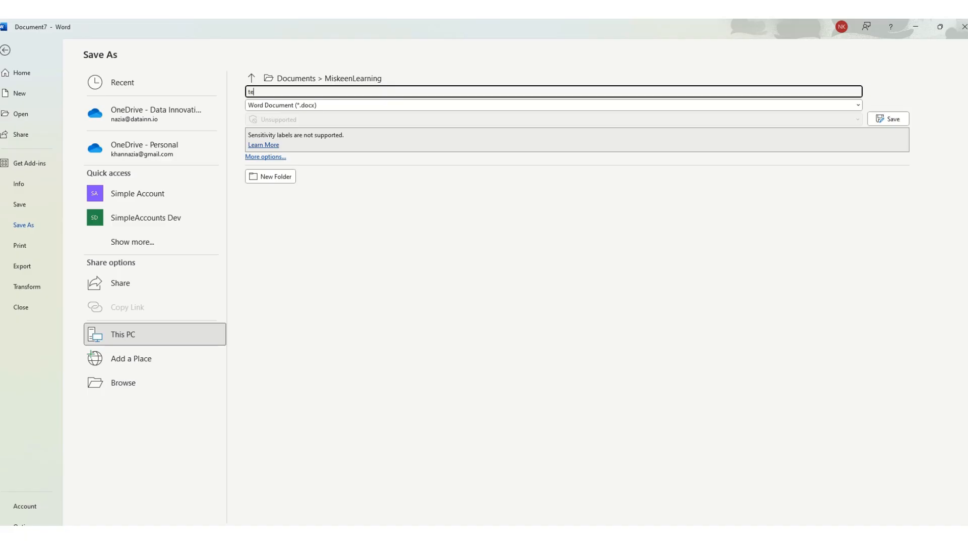
pyautogui.write('t123')
pyautogui.click(893, 118)
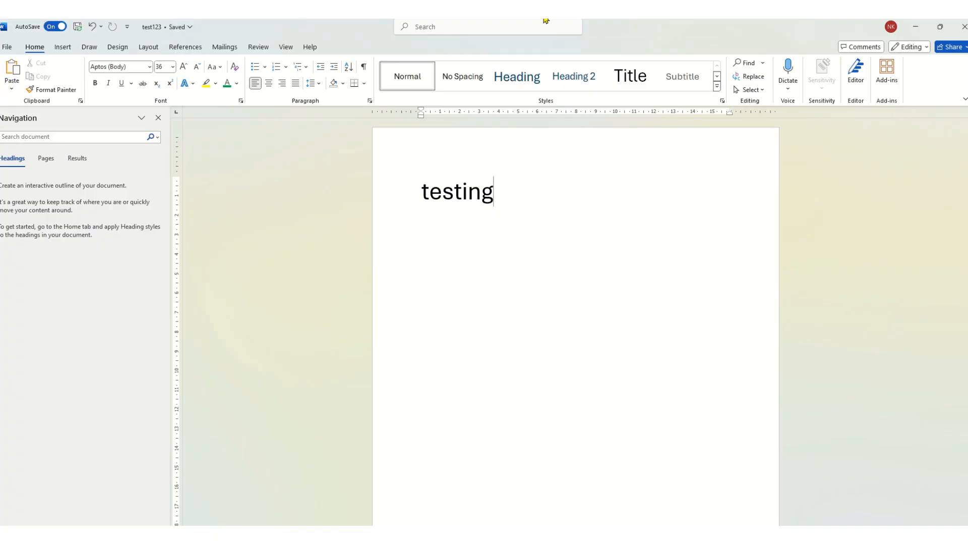
pyautogui.moveTo(545, 22)
pyautogui.click(447, 38)
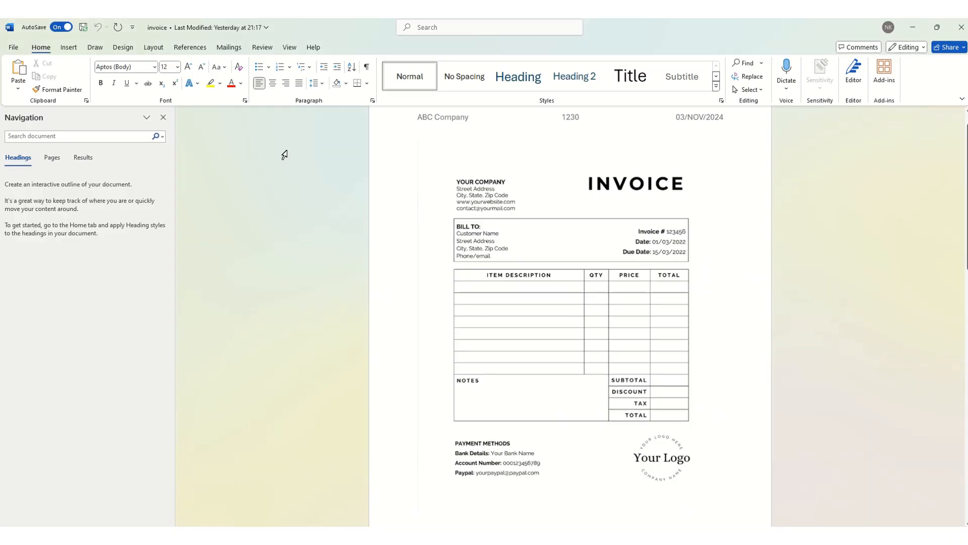
# Export the invoice document as a PDF named "invoice_pdf" to the OneDrive Documents location.
pyautogui.click(14, 48)
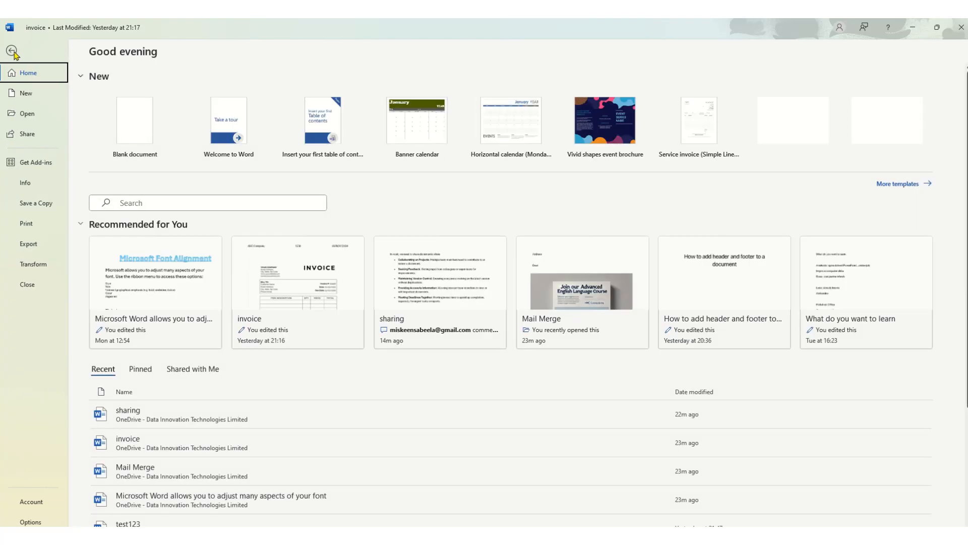
pyautogui.click(36, 250)
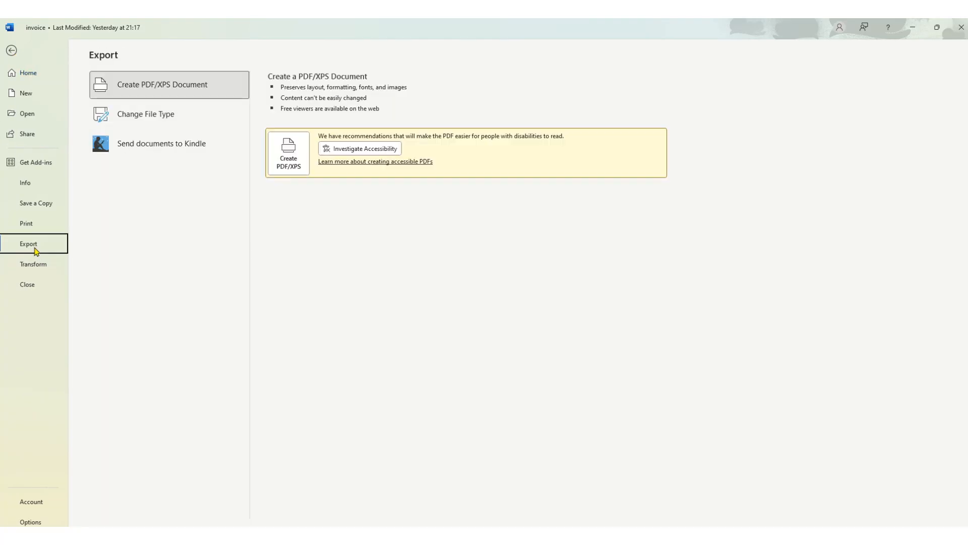
pyautogui.click(289, 154)
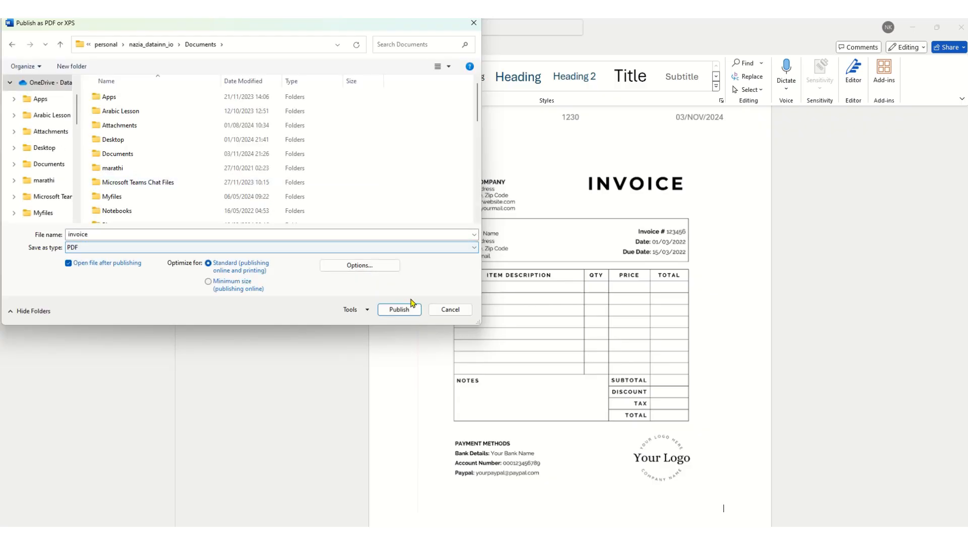
pyautogui.click(282, 234)
pyautogui.click(236, 235)
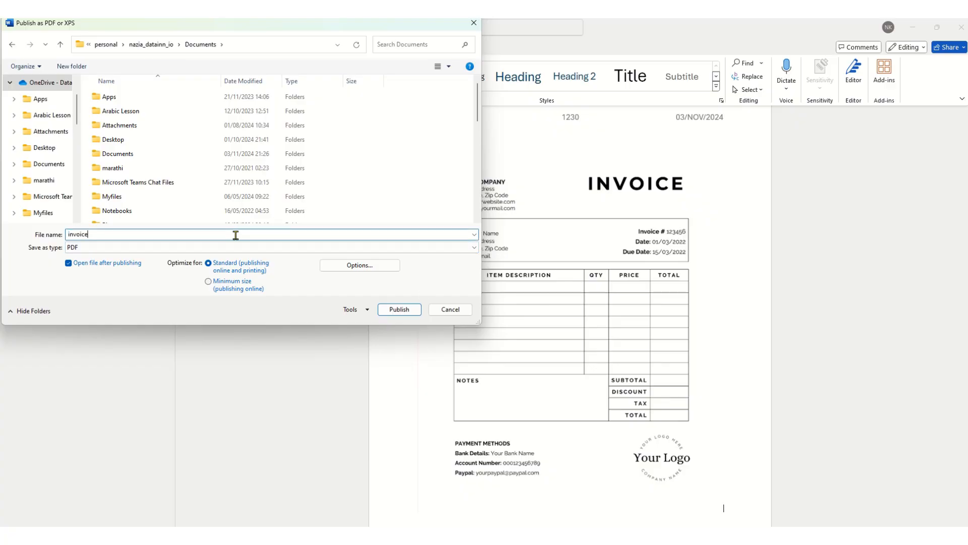
pyautogui.write('_pdf')
pyautogui.click(398, 310)
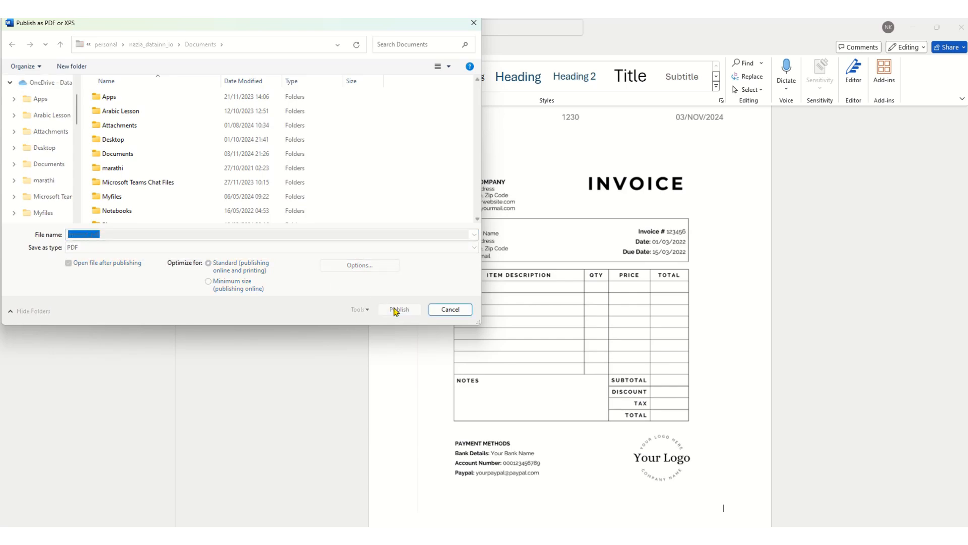